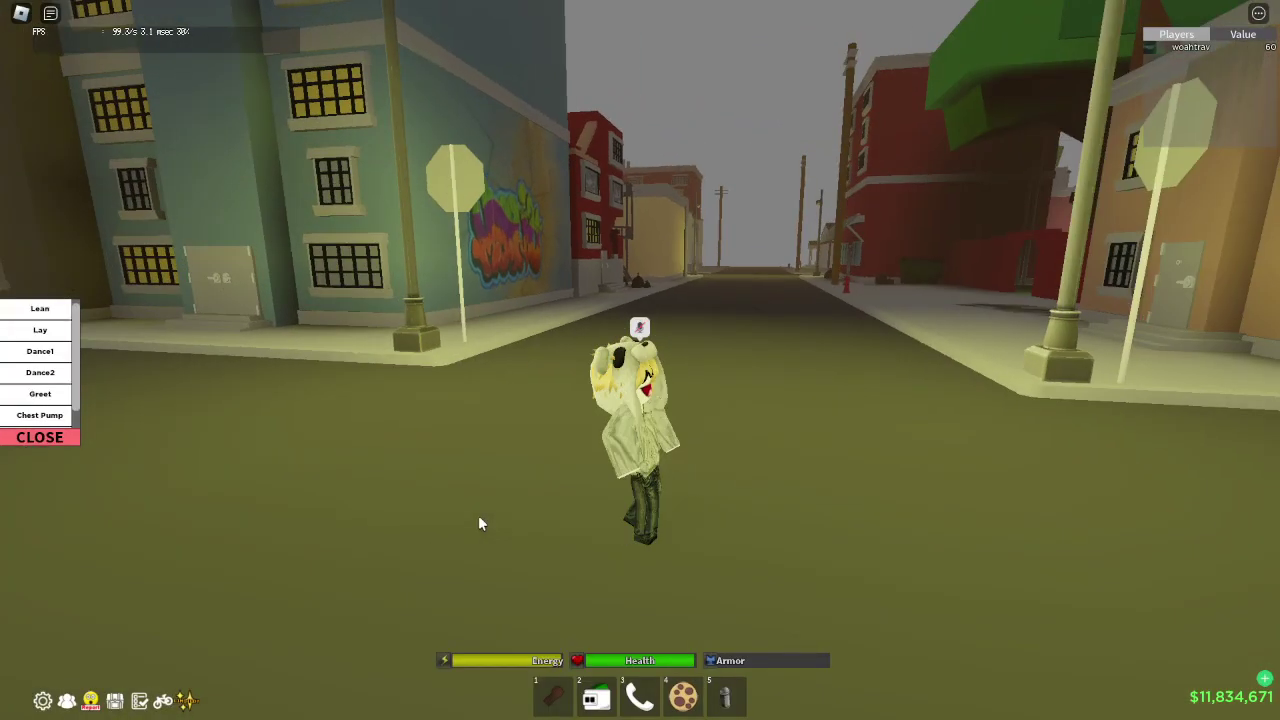
pyautogui.press('w')
pyautogui.press('s')
pyautogui.rightClick(478, 516)
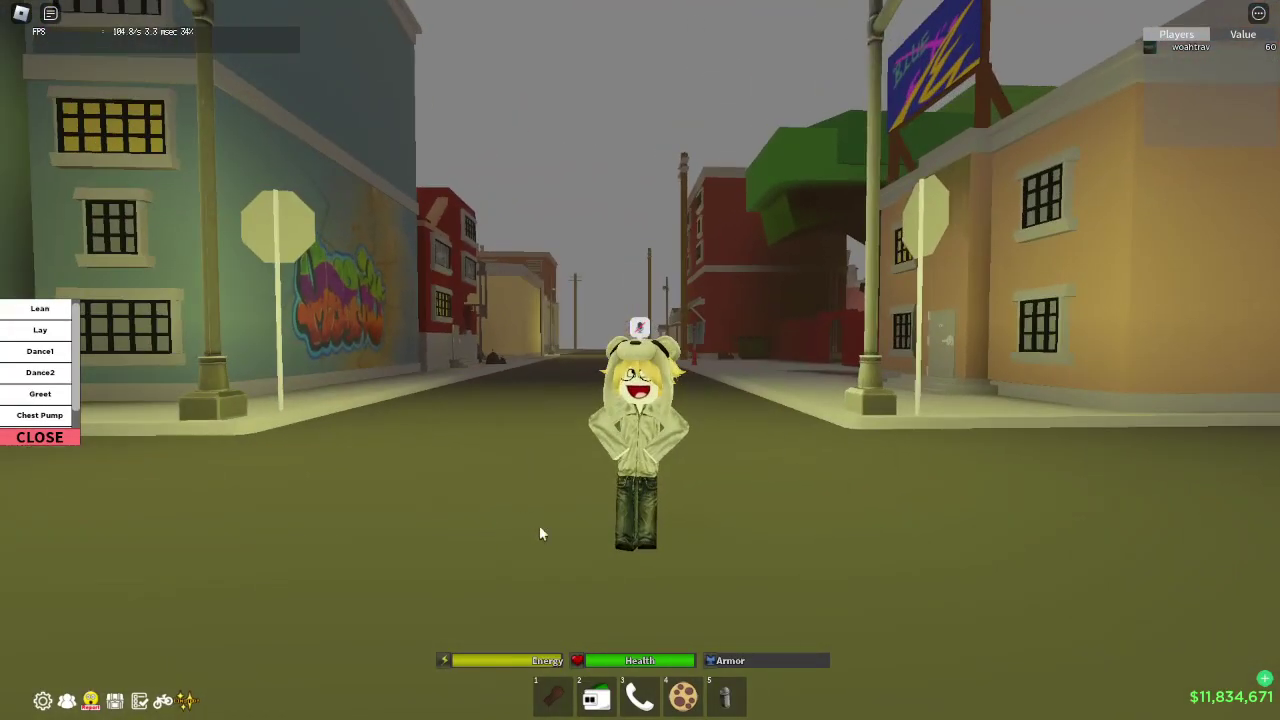
pyautogui.rightClick(737, 476)
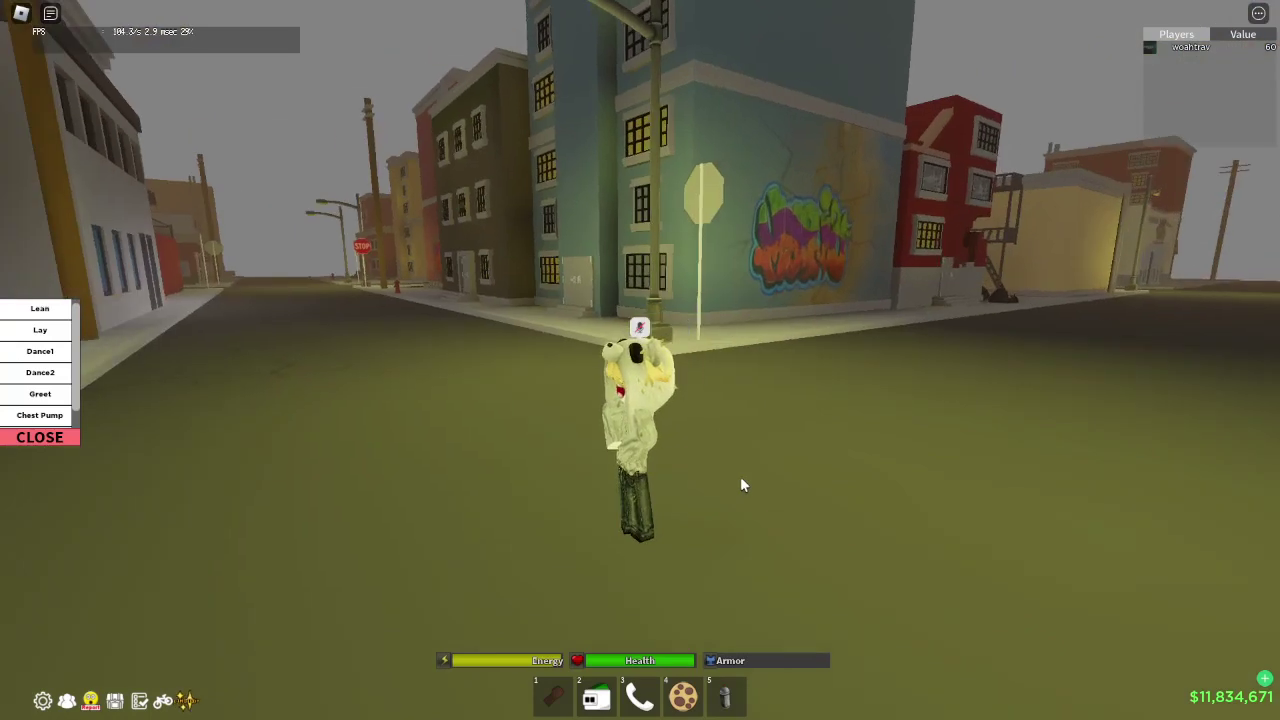
pyautogui.press('s')
pyautogui.press('w')
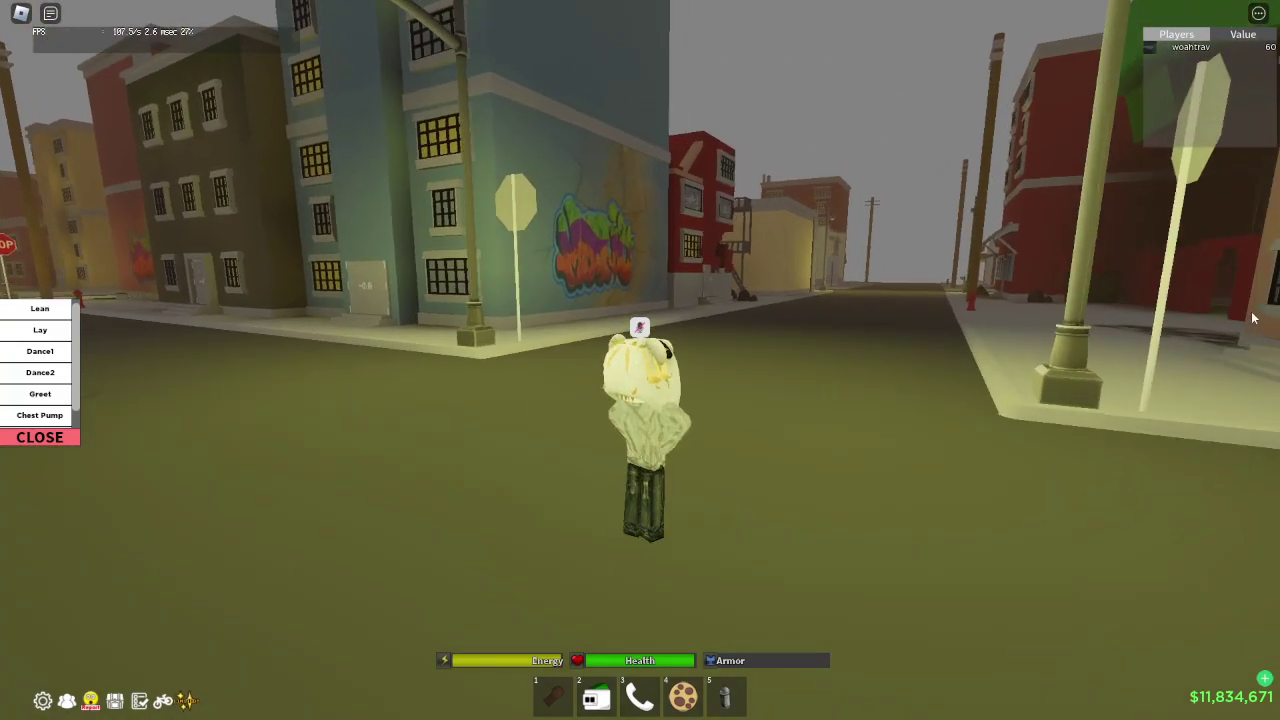
pyautogui.press('w')
pyautogui.press('a')
pyautogui.press('d')
pyautogui.press('a')
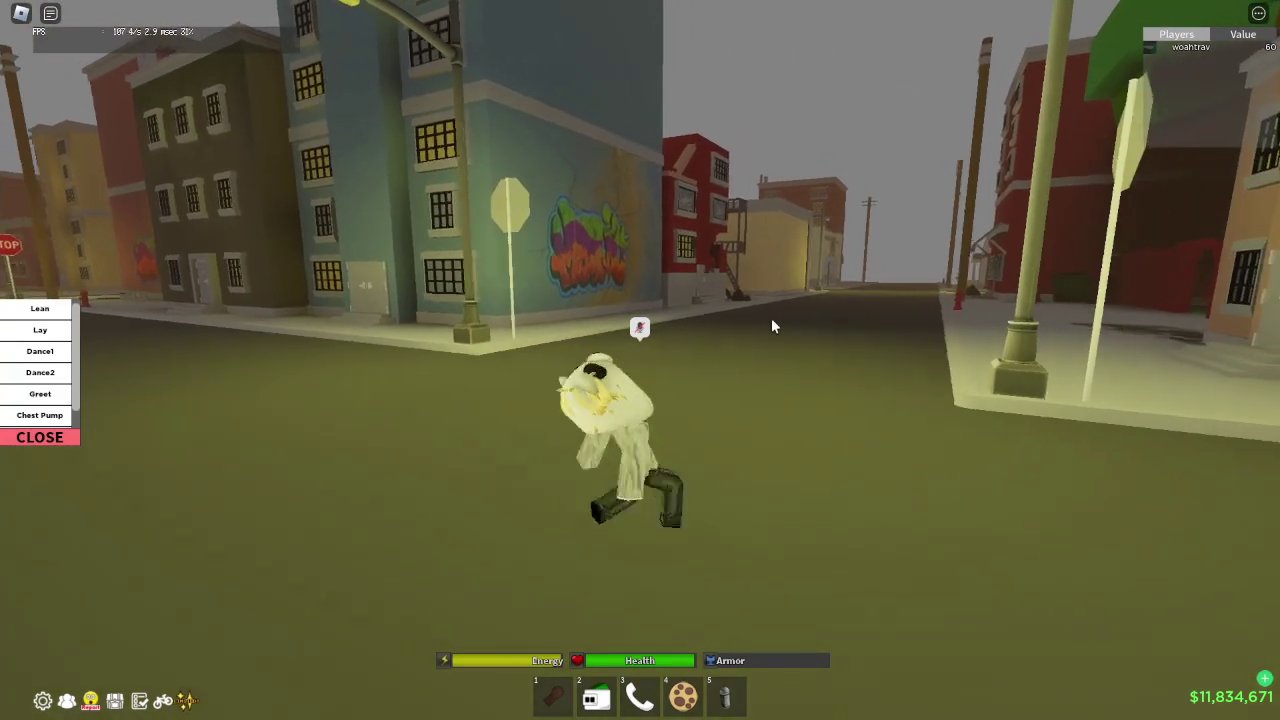
pyautogui.press('w')
pyautogui.rightClick(772, 325)
pyautogui.press('a')
pyautogui.press('d')
pyautogui.press('a')
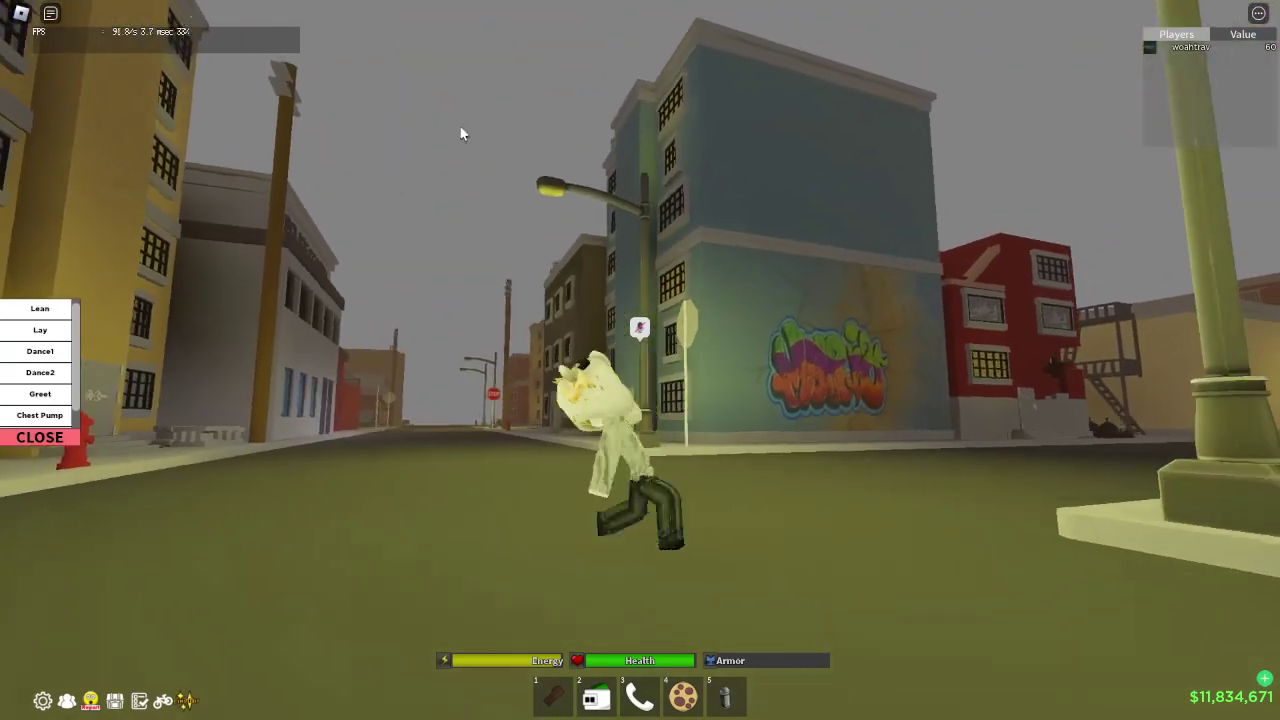
pyautogui.rightClick(561, 160)
pyautogui.press('d')
pyautogui.press('s')
pyautogui.press('d')
pyautogui.press('a')
pyautogui.press('w')
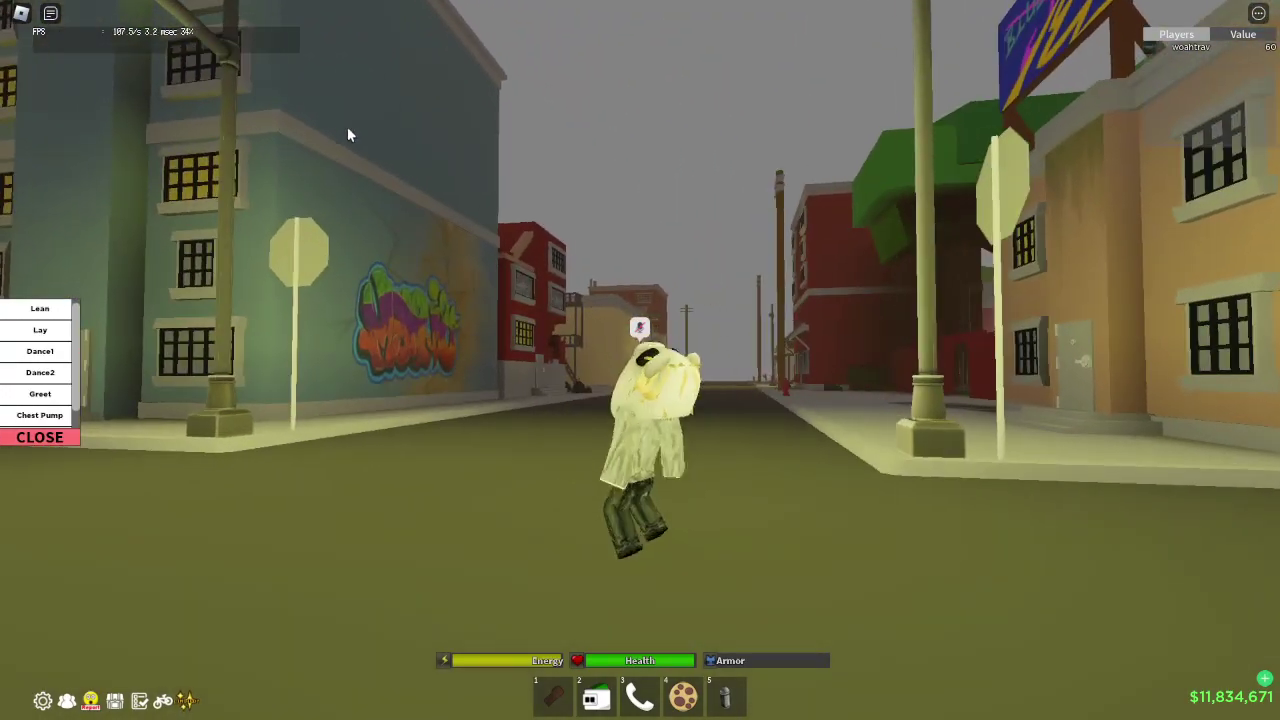
pyautogui.press('a')
pyautogui.press('s')
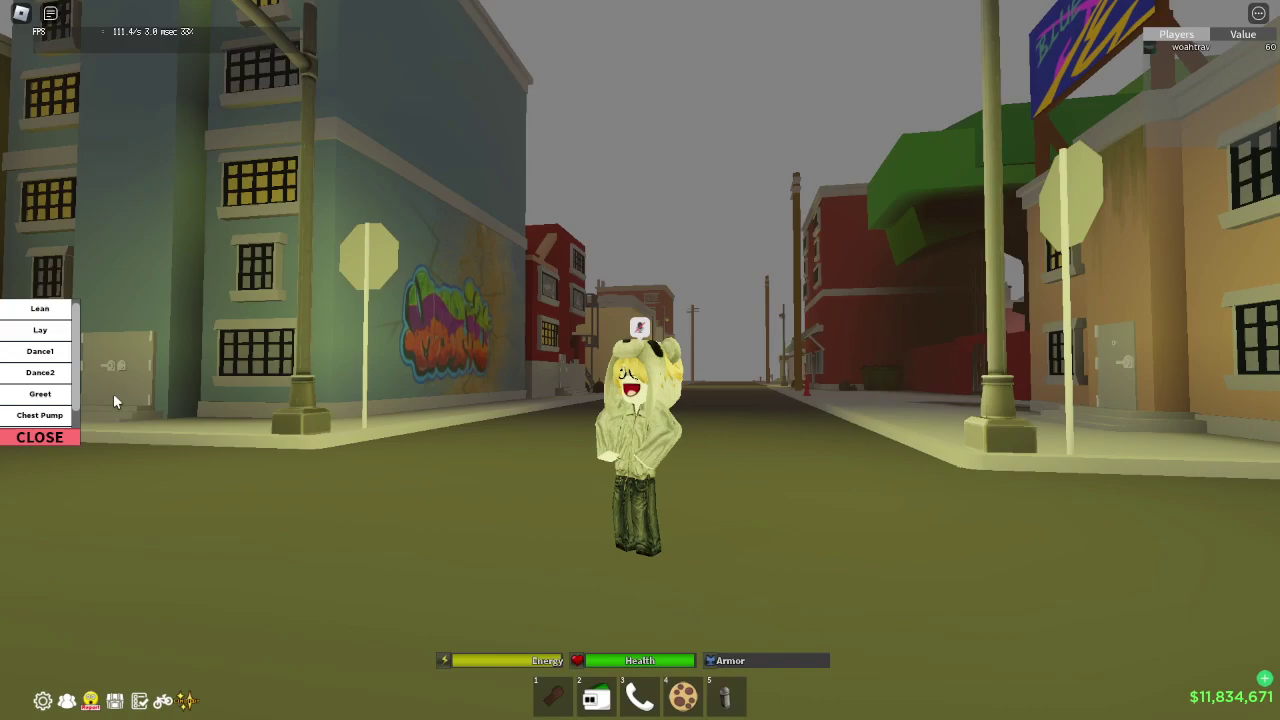
pyautogui.rightClick(760, 388)
pyautogui.press('a')
# - Run the character at high speed through the city streets to the Fire Department
pyautogui.scroll(3, 767, 389)
pyautogui.press('2')
pyautogui.press('2')
pyautogui.press('w')
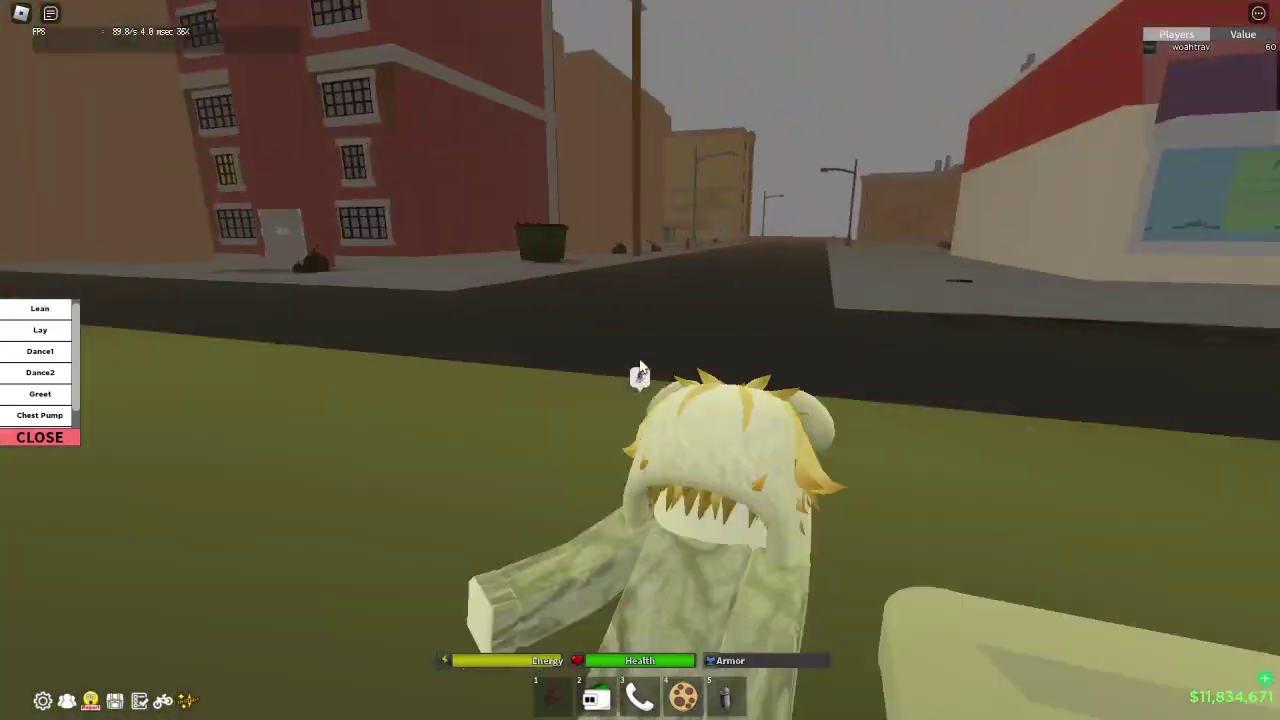
pyautogui.scroll(-3, 640, 367)
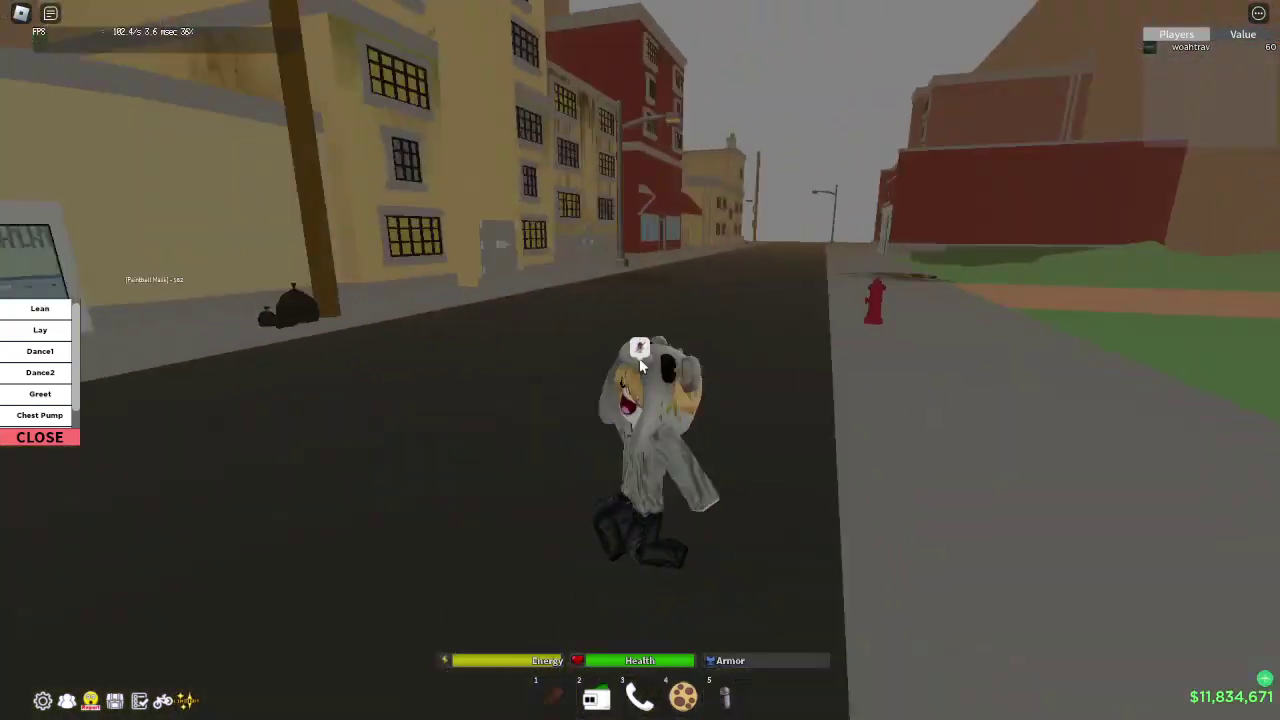
pyautogui.press('s')
pyautogui.rightClick(831, 324)
pyautogui.press('w')
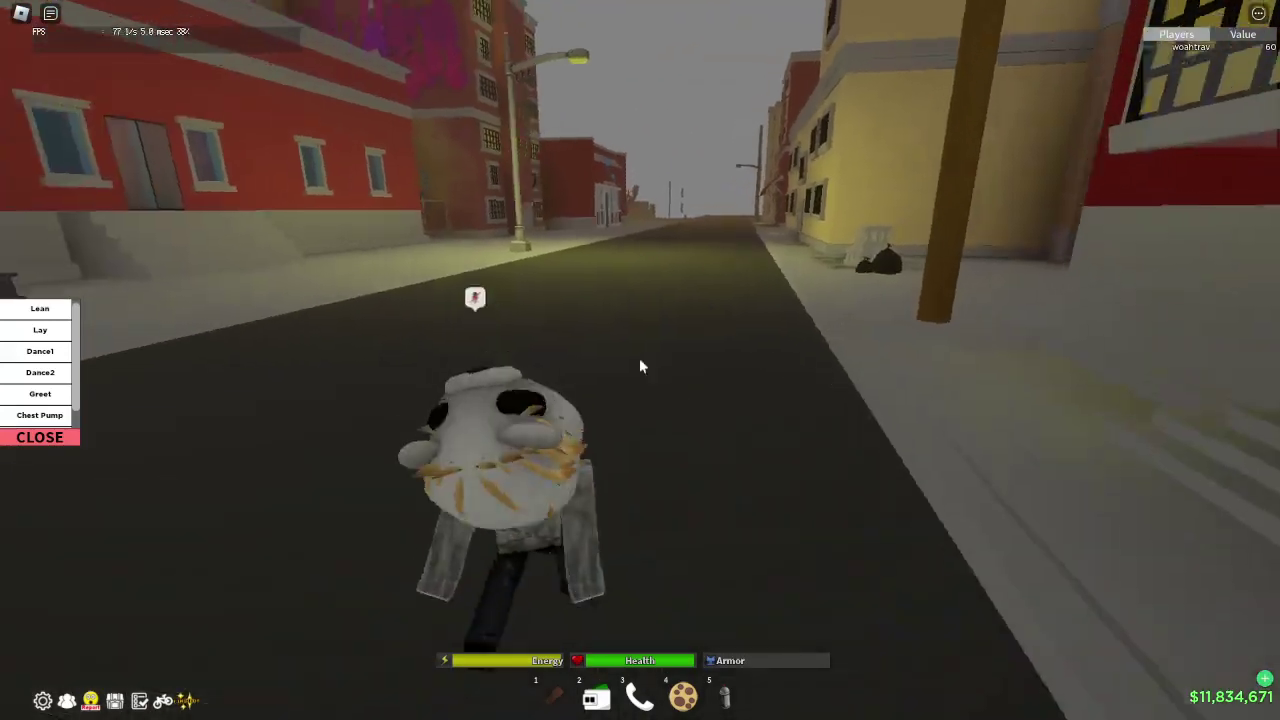
pyautogui.press('shift')
pyautogui.press('shift')
pyautogui.press('w')
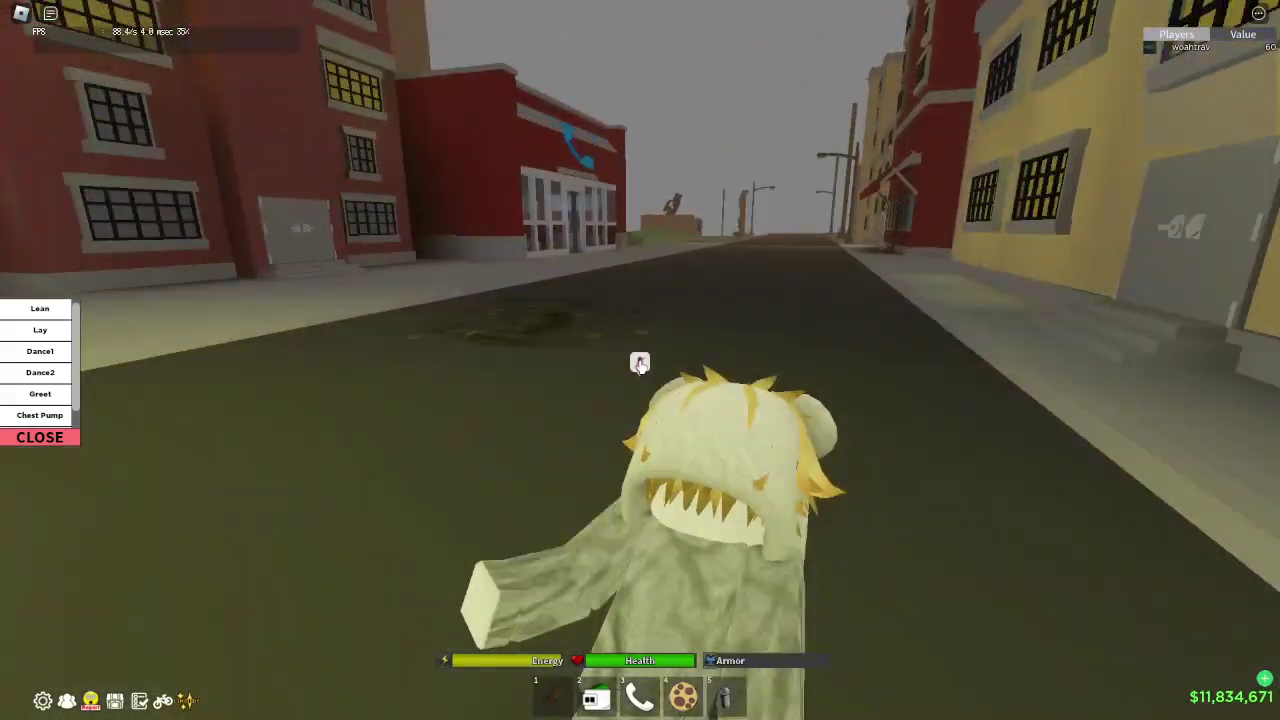
pyautogui.press('w')
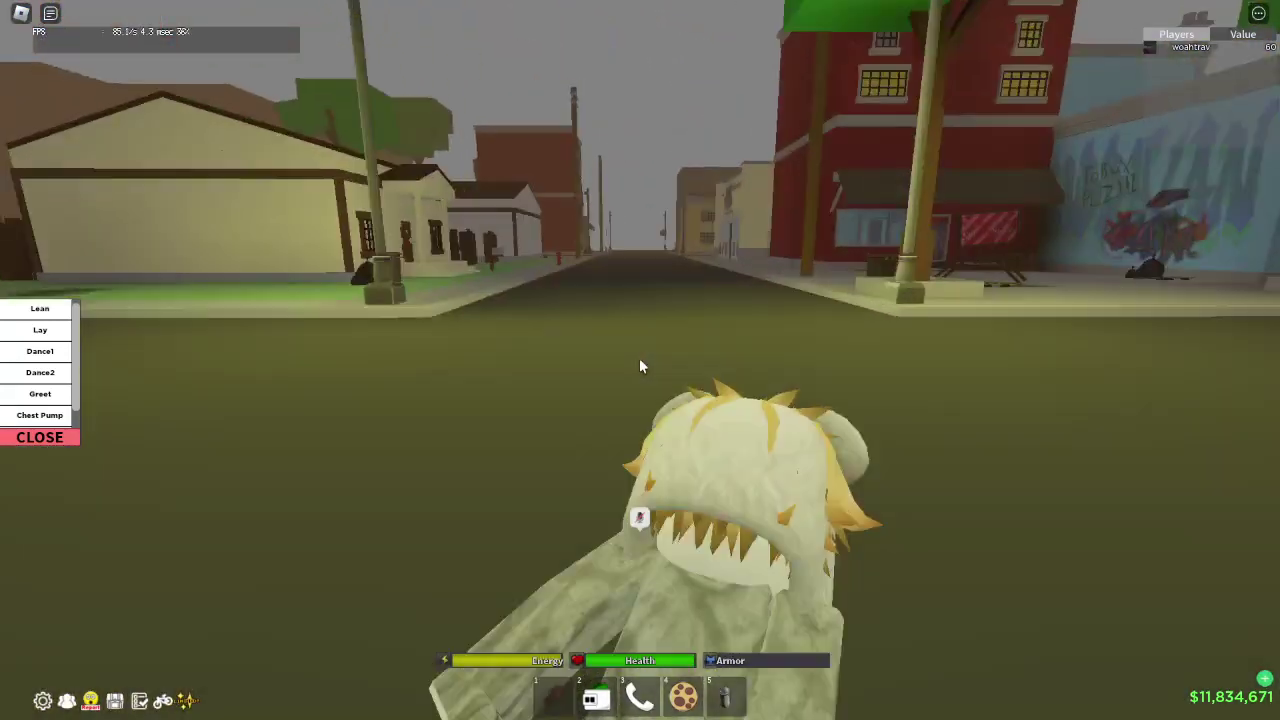
pyautogui.press('w')
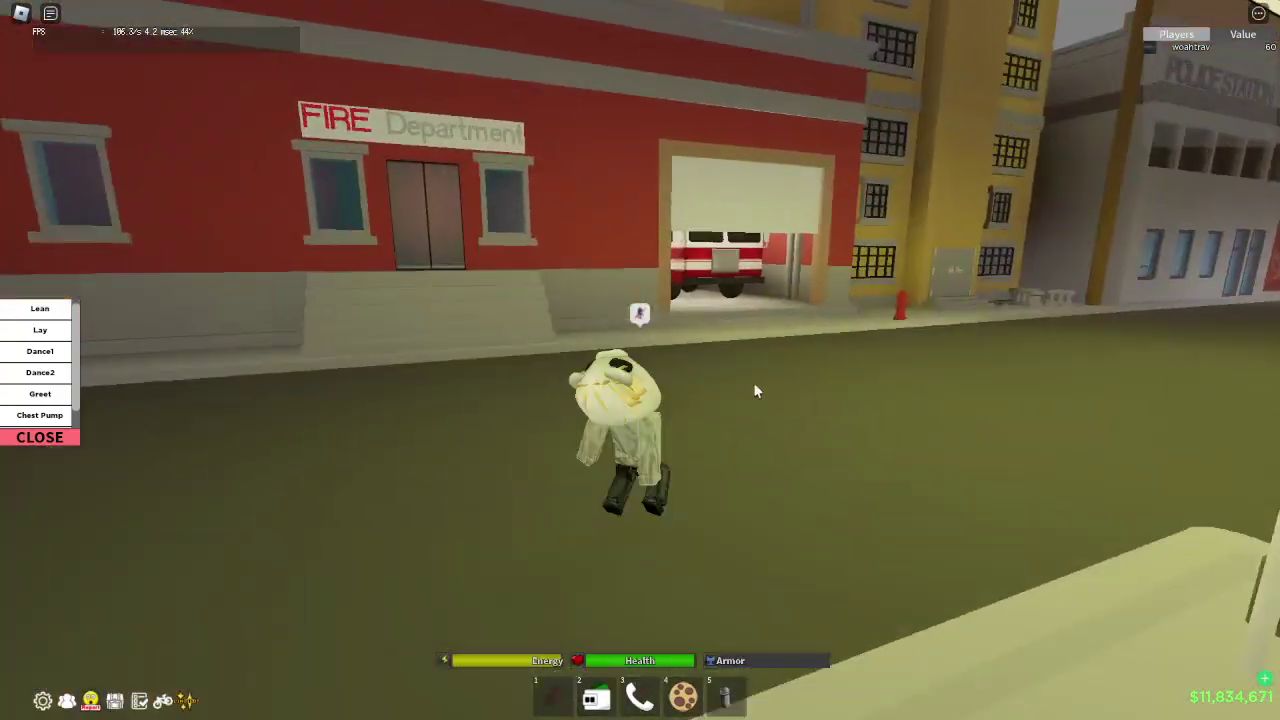
# - Return the character to the intersection by the graffiti wall and run along the sidewalk towards the red buildings
pyautogui.rightClick(755, 388)
pyautogui.press('w')
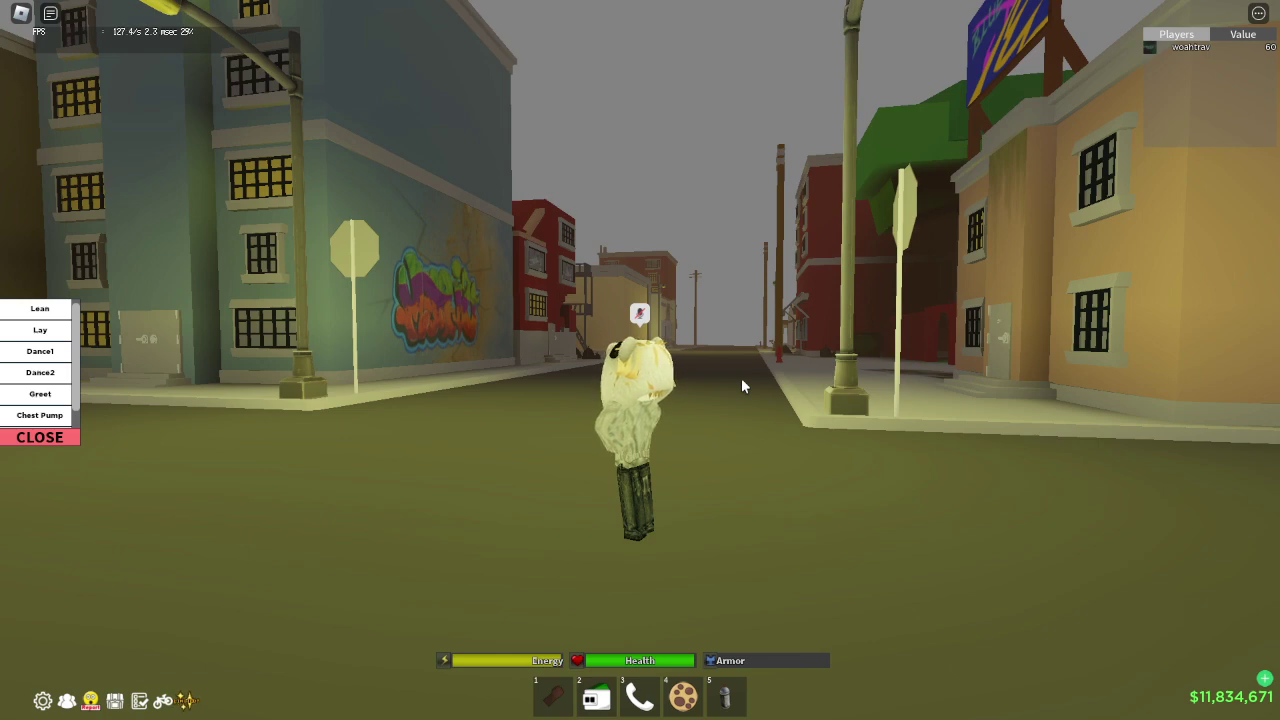
pyautogui.press('w')
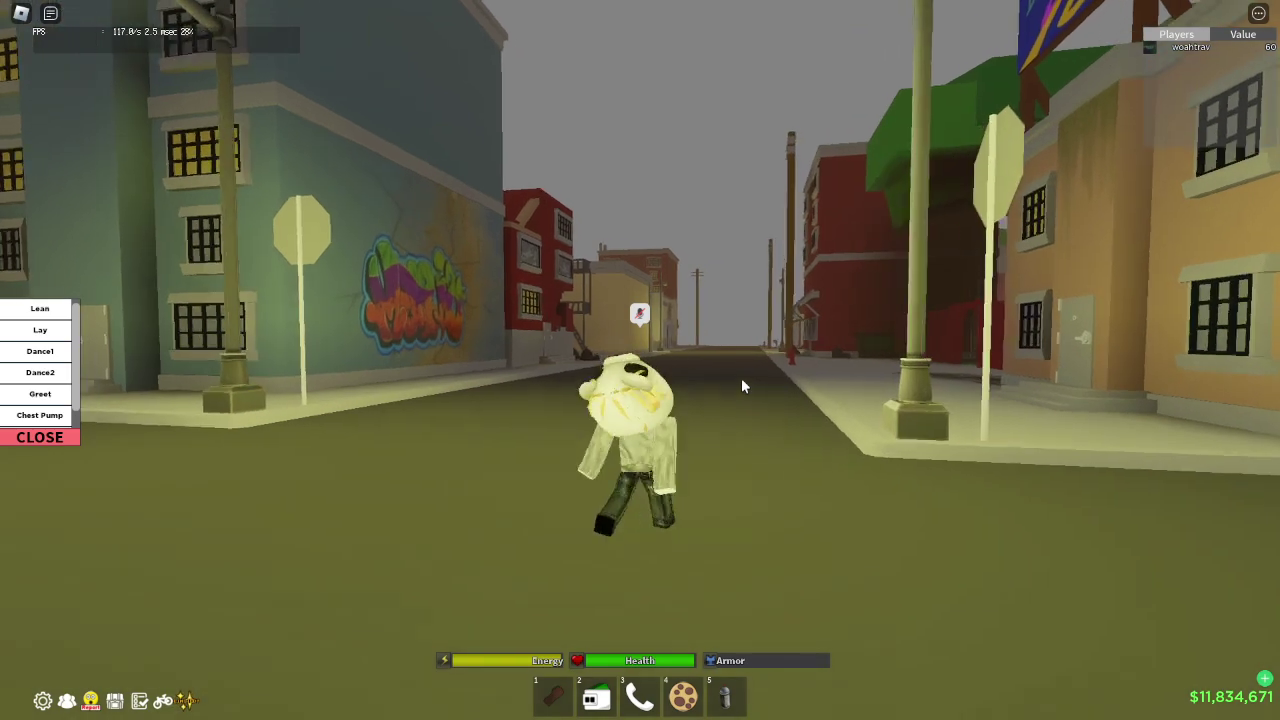
pyautogui.press('d')
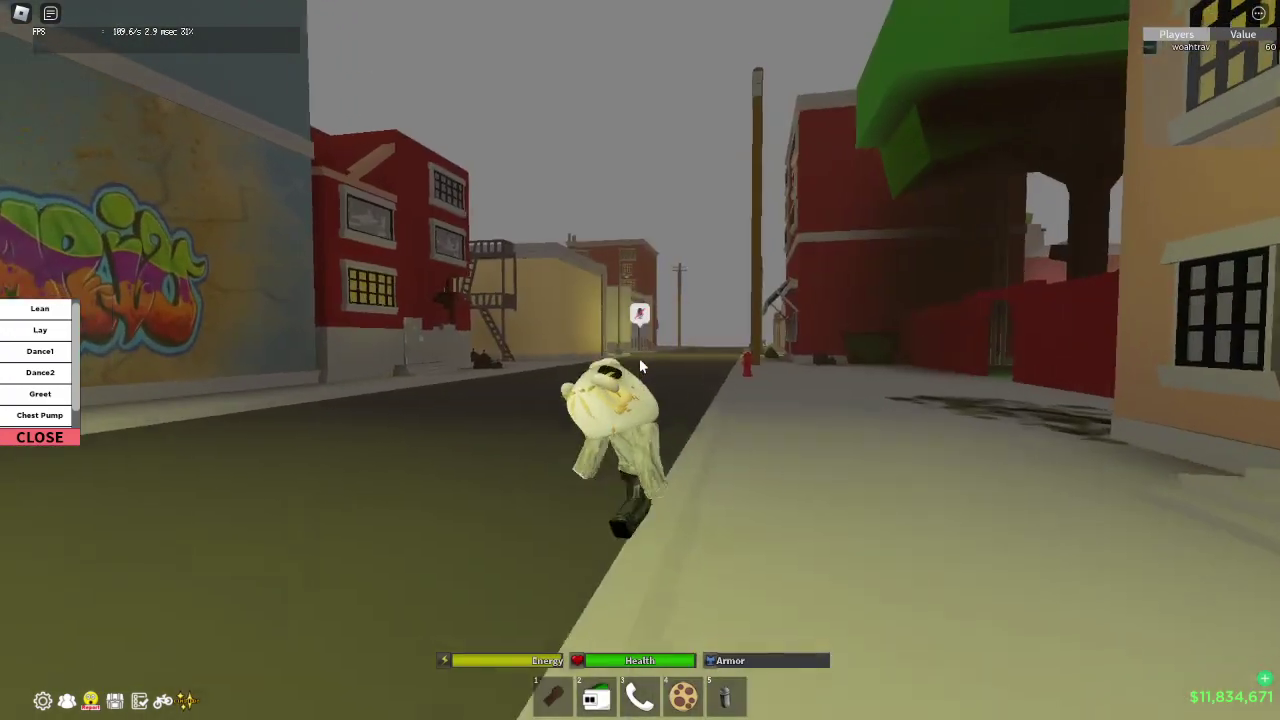
pyautogui.press('w')
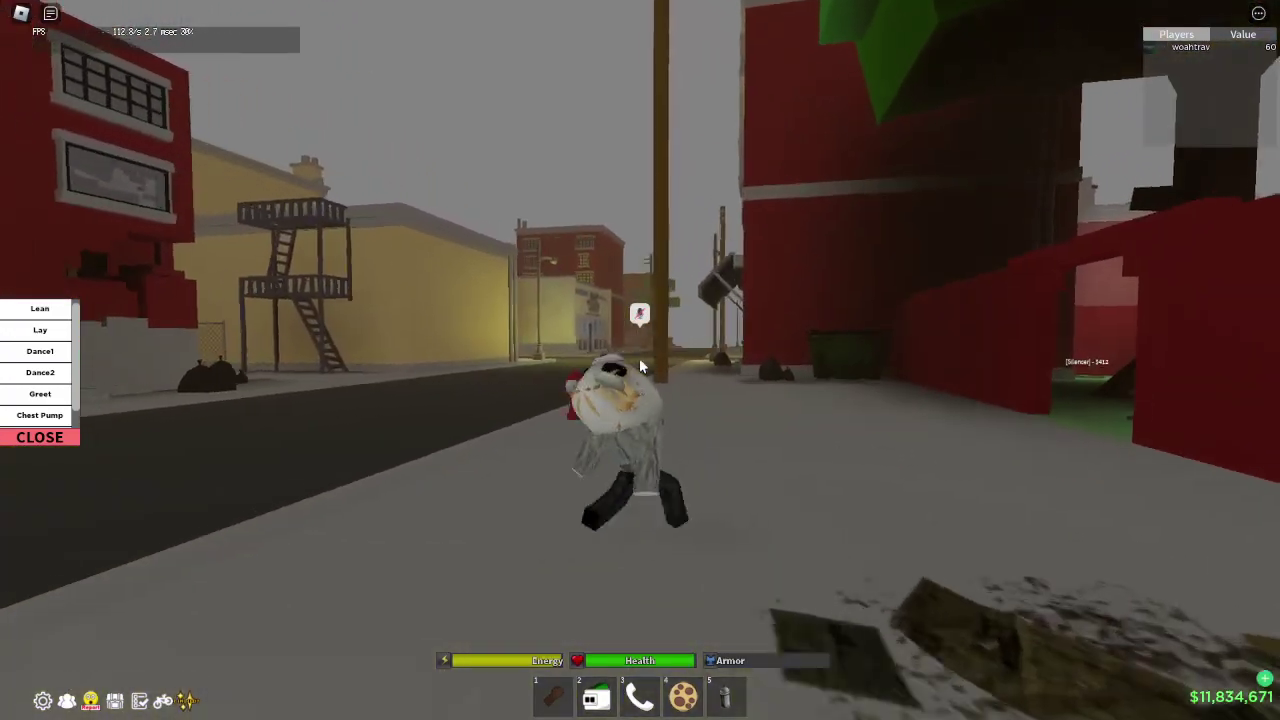
# - Jump into a fast run down the street, passing the second graffiti wall and the blue mailbox, to the blue-windowed building
pyautogui.press('space')
pyautogui.press('a')
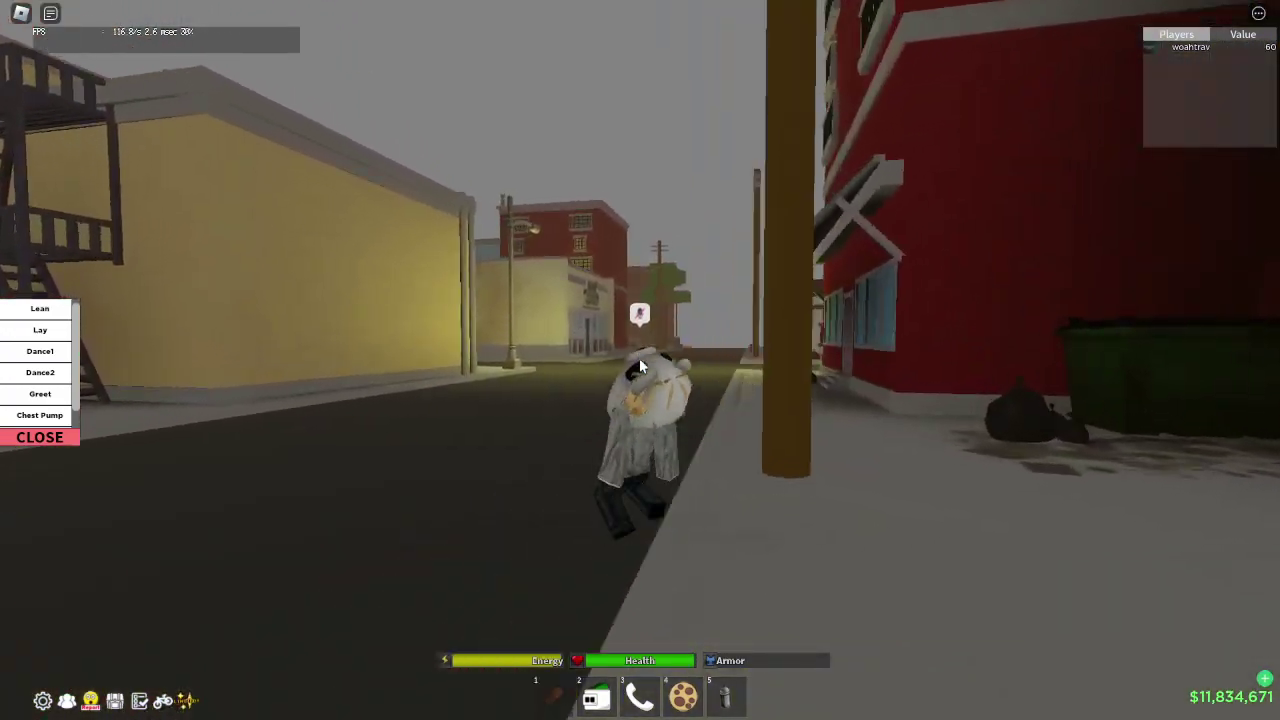
pyautogui.press('space')
pyautogui.press('w')
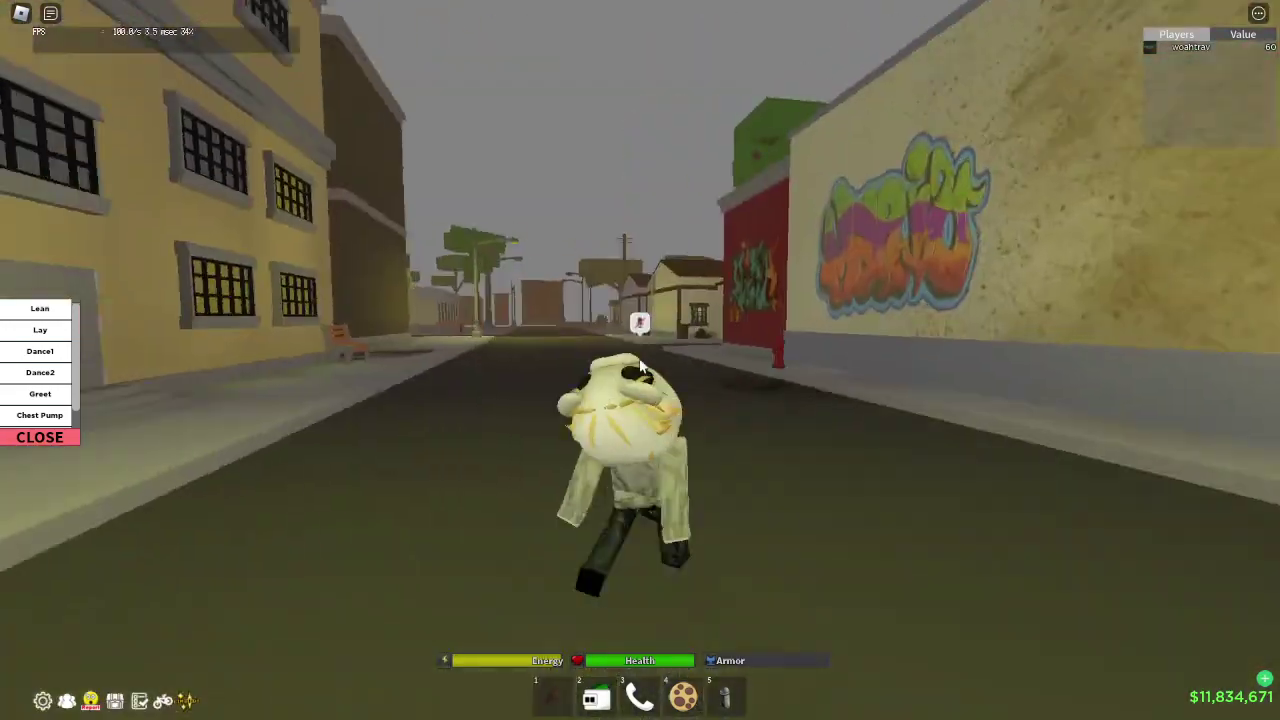
pyautogui.press('w')
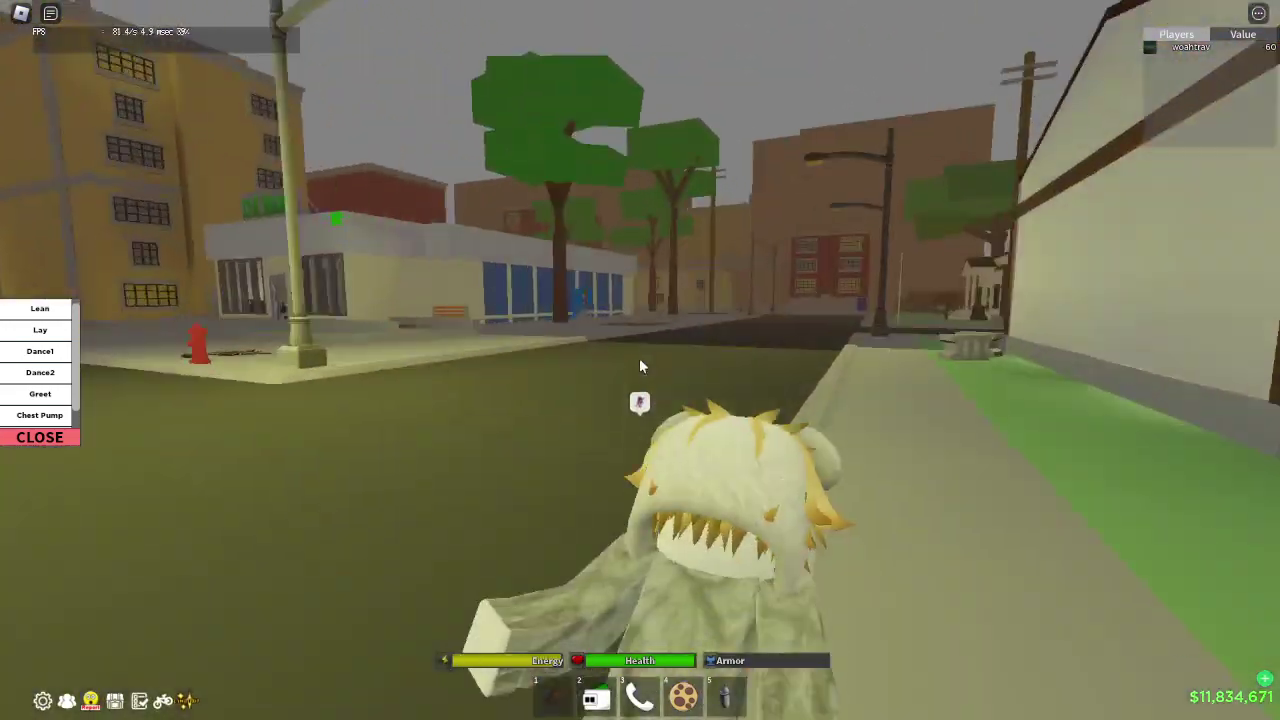
pyautogui.press('w')
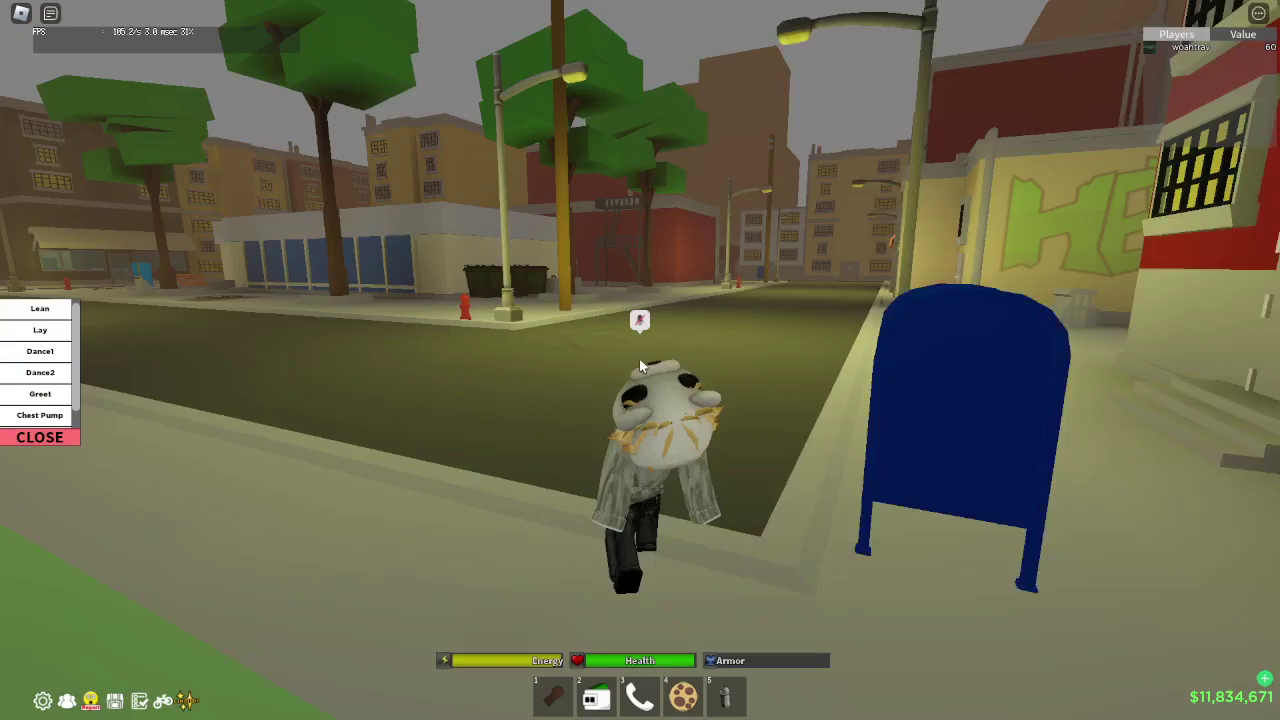
pyautogui.press('w')
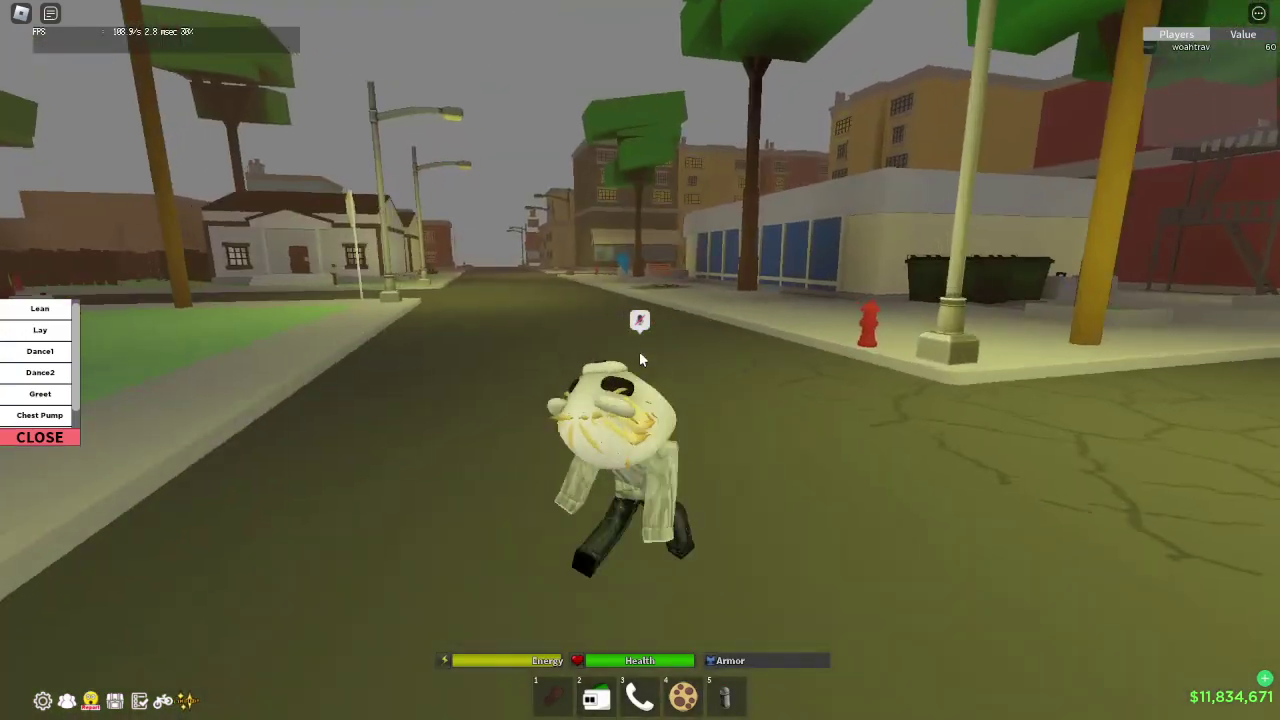
pyautogui.press('w')
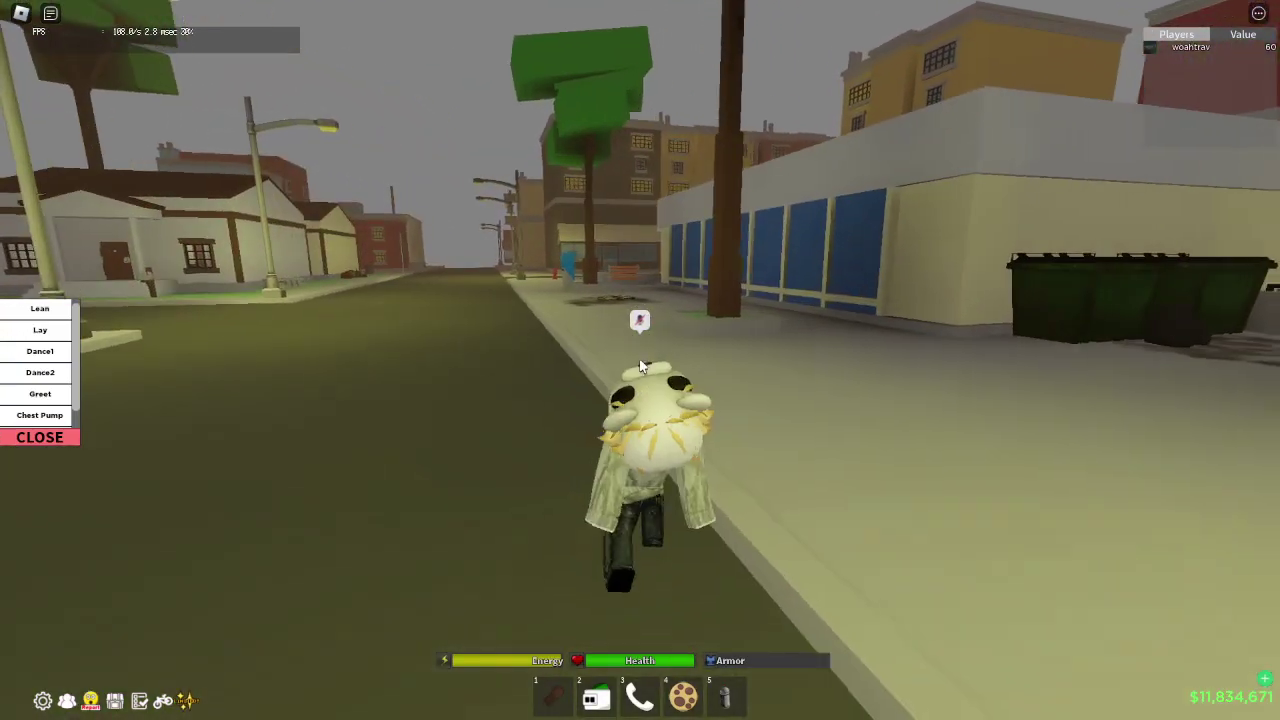
# - Speed the character past the white houses and the corner shop with the awning to the road beside the red wall
pyautogui.press('s')
pyautogui.press('a')
pyautogui.scroll(3, 769, 393)
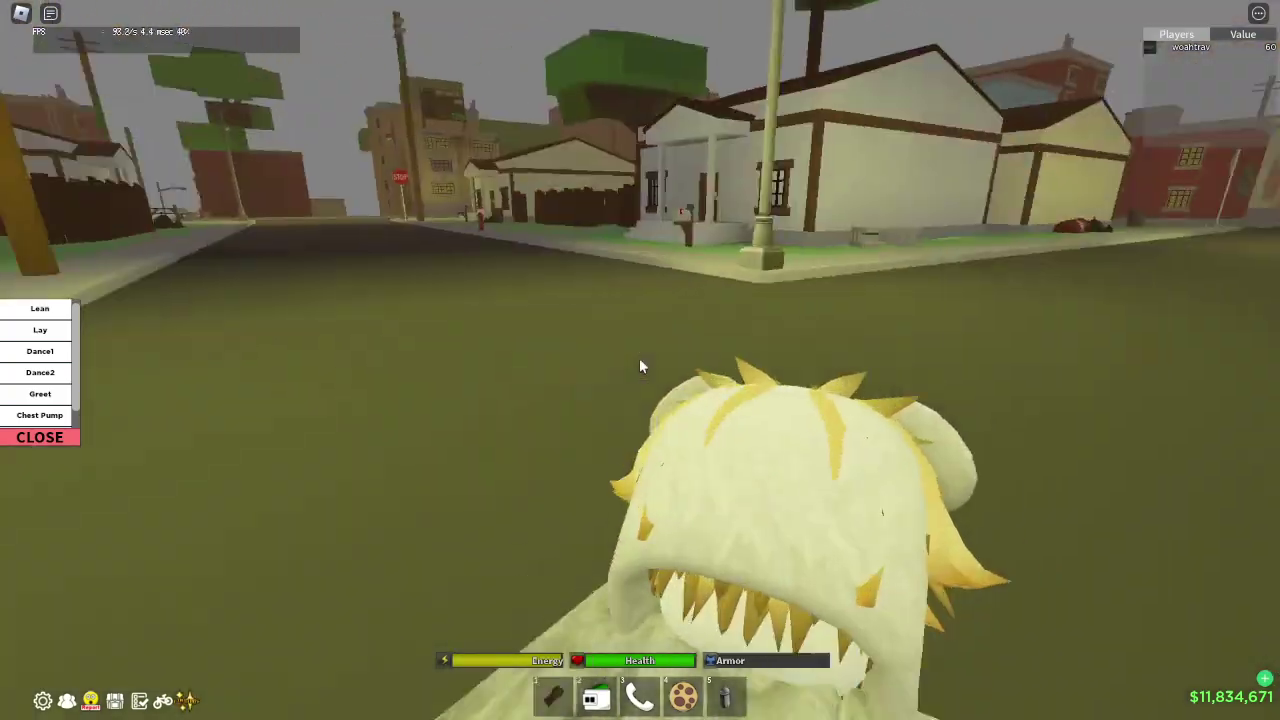
pyautogui.press('w')
pyautogui.scroll(-3, 640, 366)
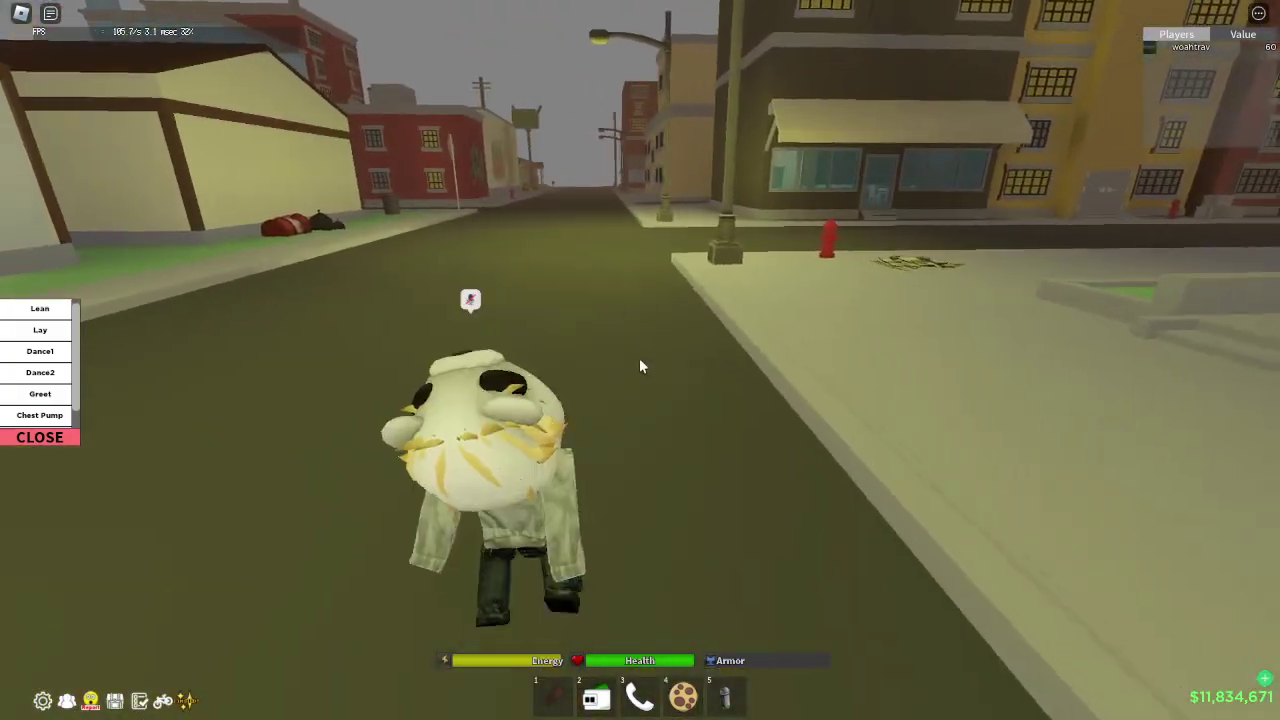
pyautogui.press('s')
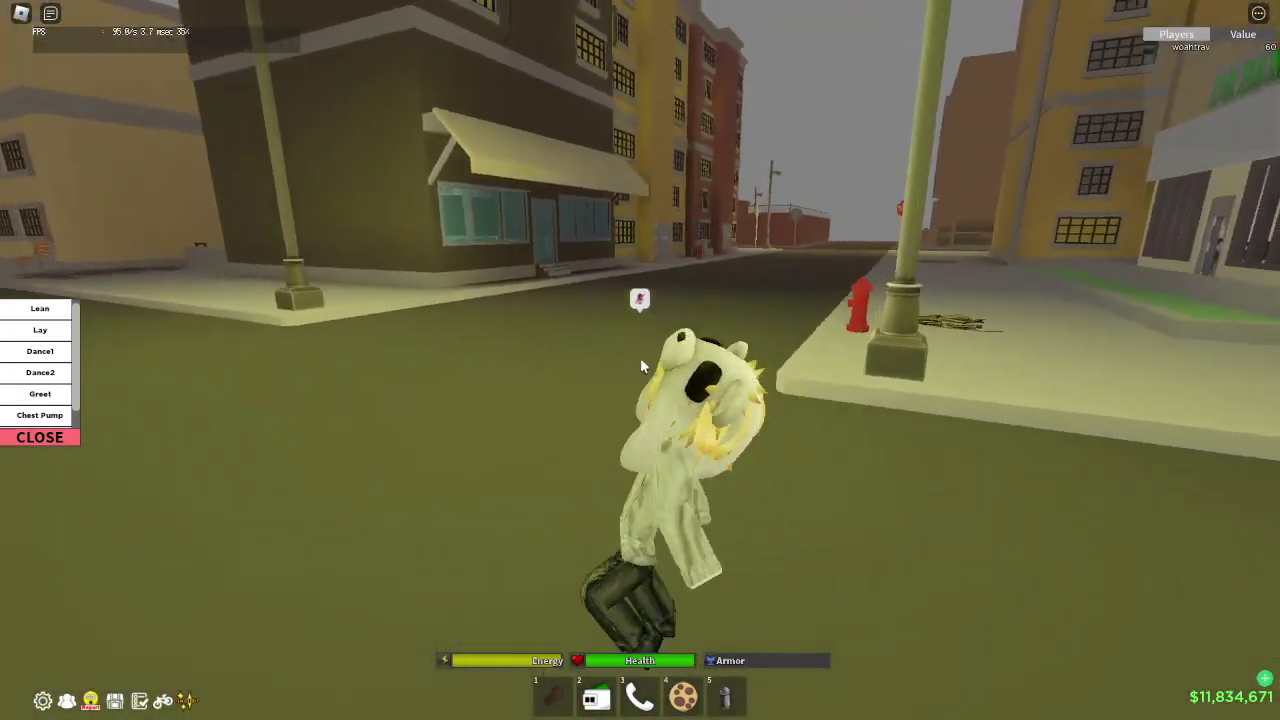
pyautogui.scroll(2, 640, 366)
pyautogui.press('w')
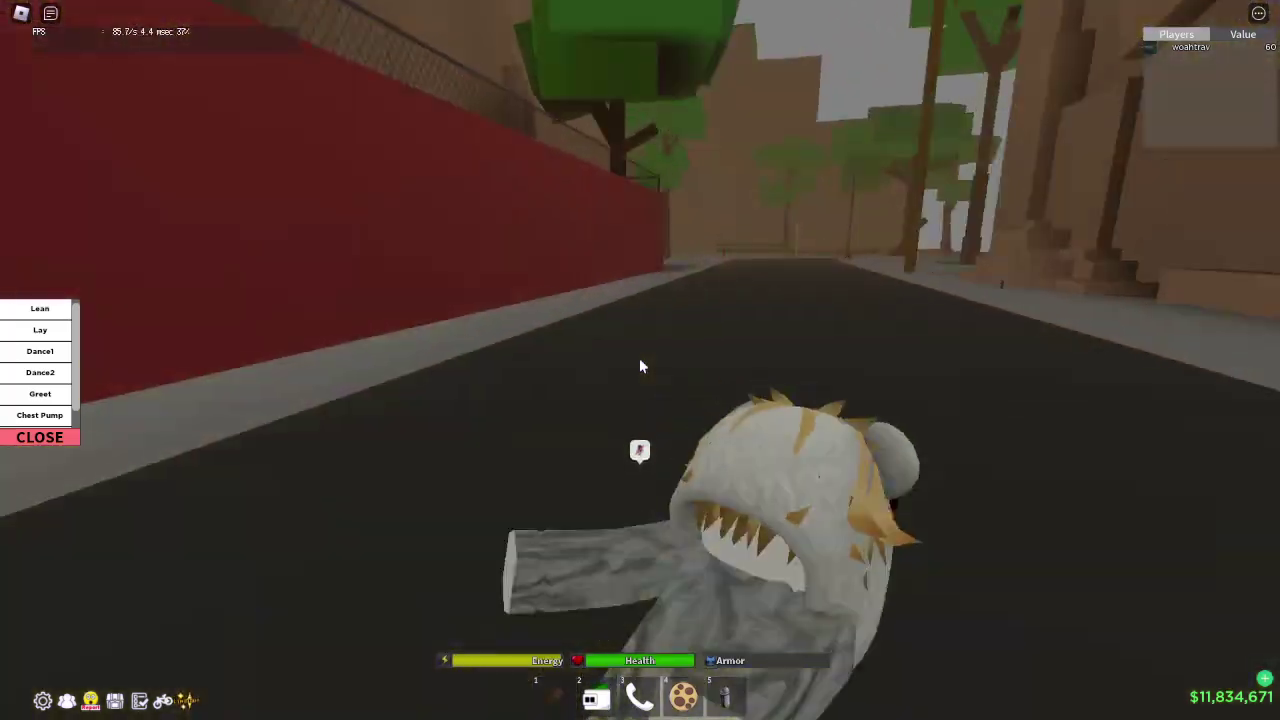
# - Run the character to the trees opposite Da Central High School and back to the red-walled road
pyautogui.press('s')
pyautogui.press('w')
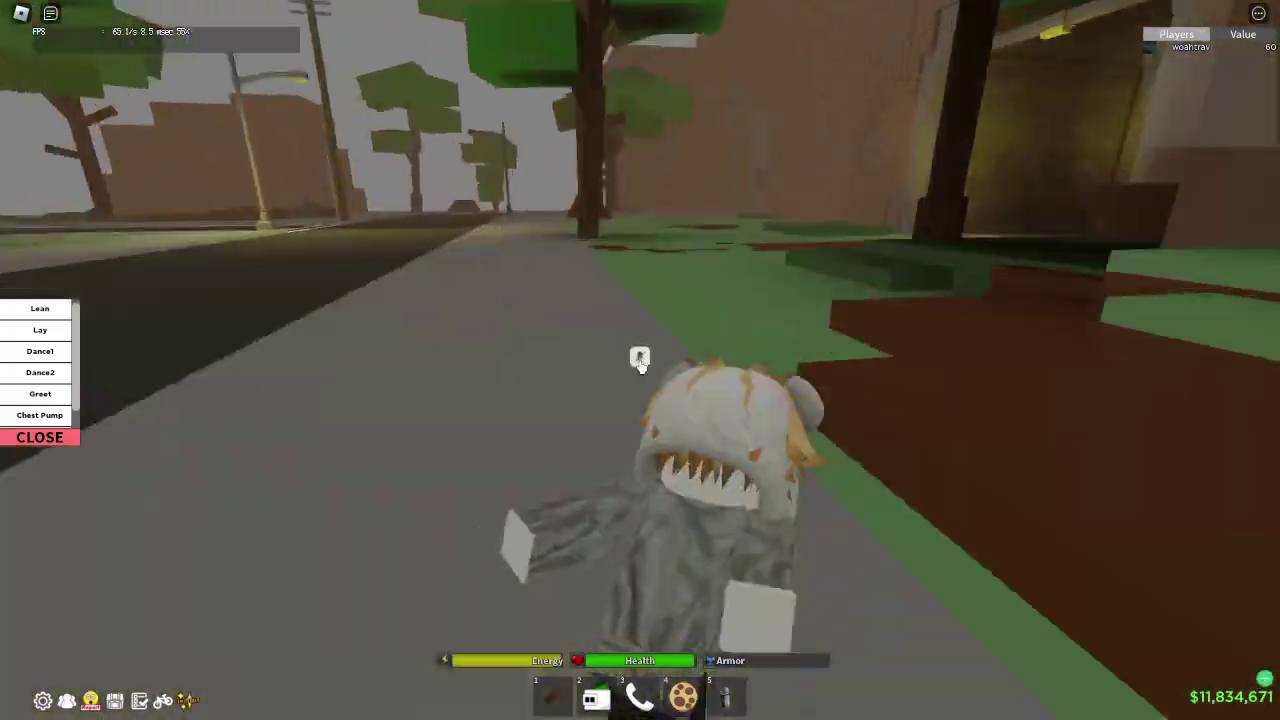
pyautogui.scroll(3, 640, 366)
pyautogui.scroll(-3, 640, 366)
pyautogui.press('w')
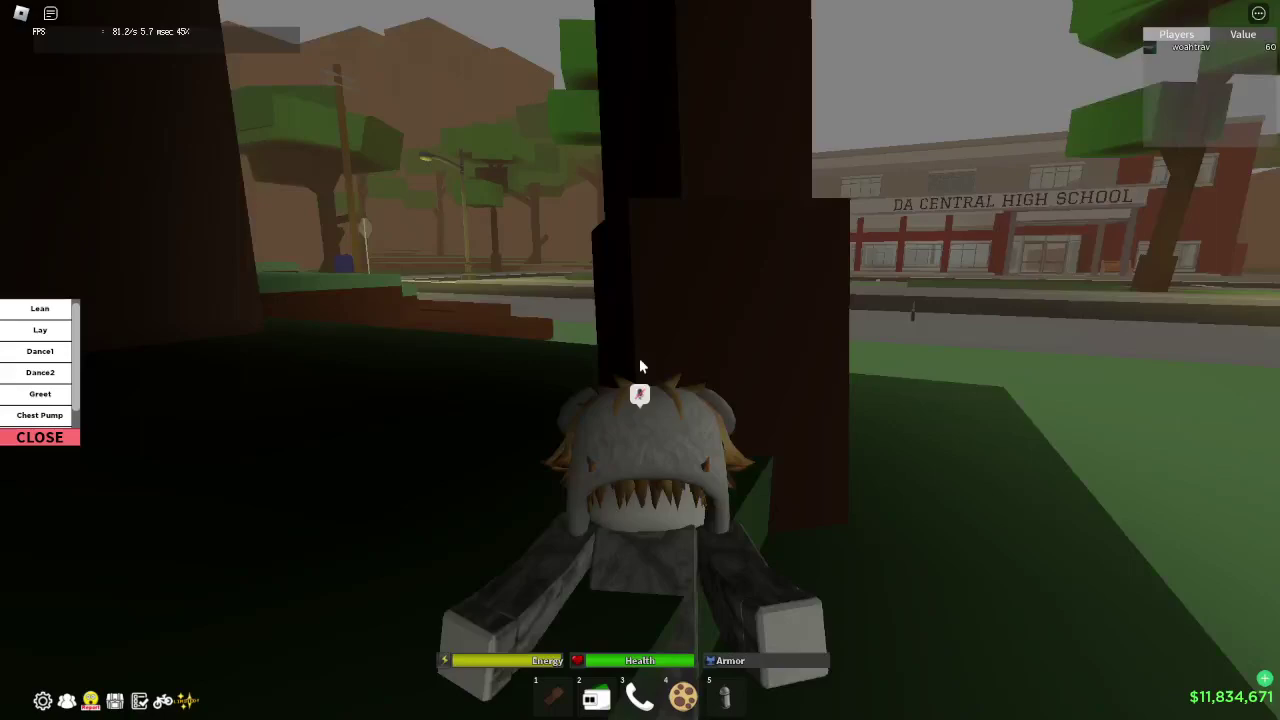
pyautogui.press('w')
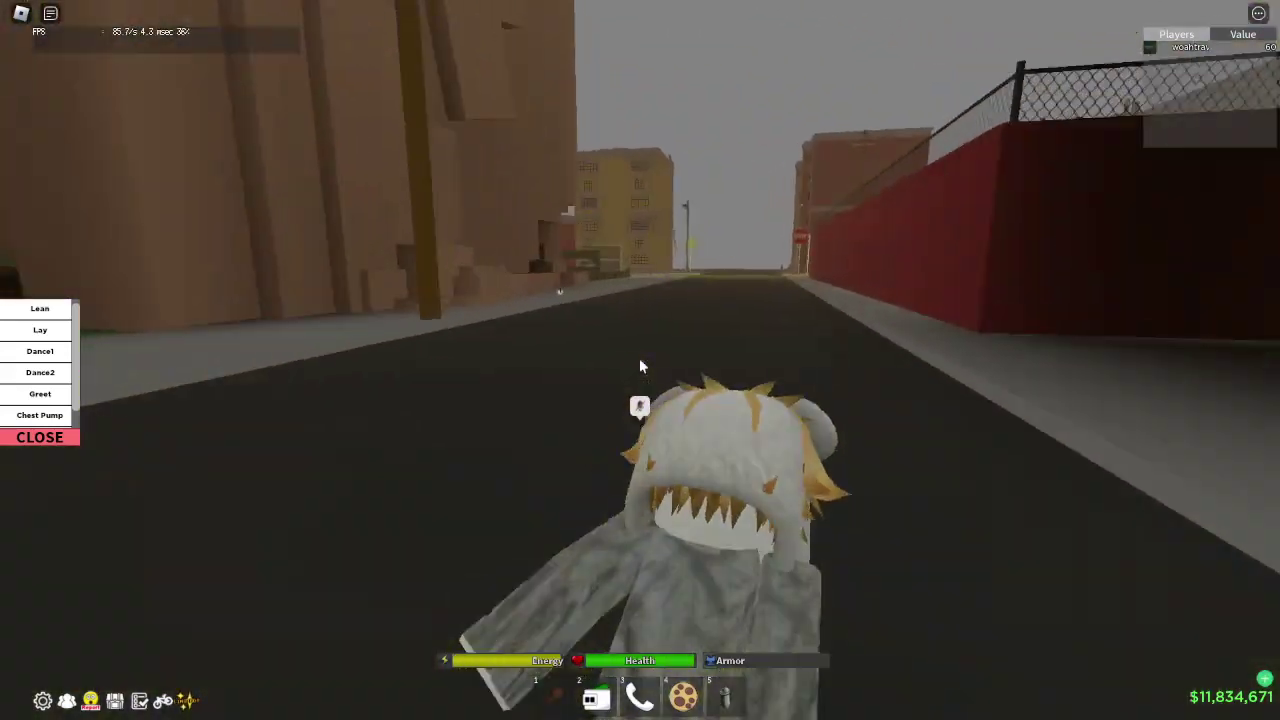
# - Run the character back along the road to the intersection by the dark corner building with the awning
pyautogui.press('w')
pyautogui.scroll(-3, 640, 366)
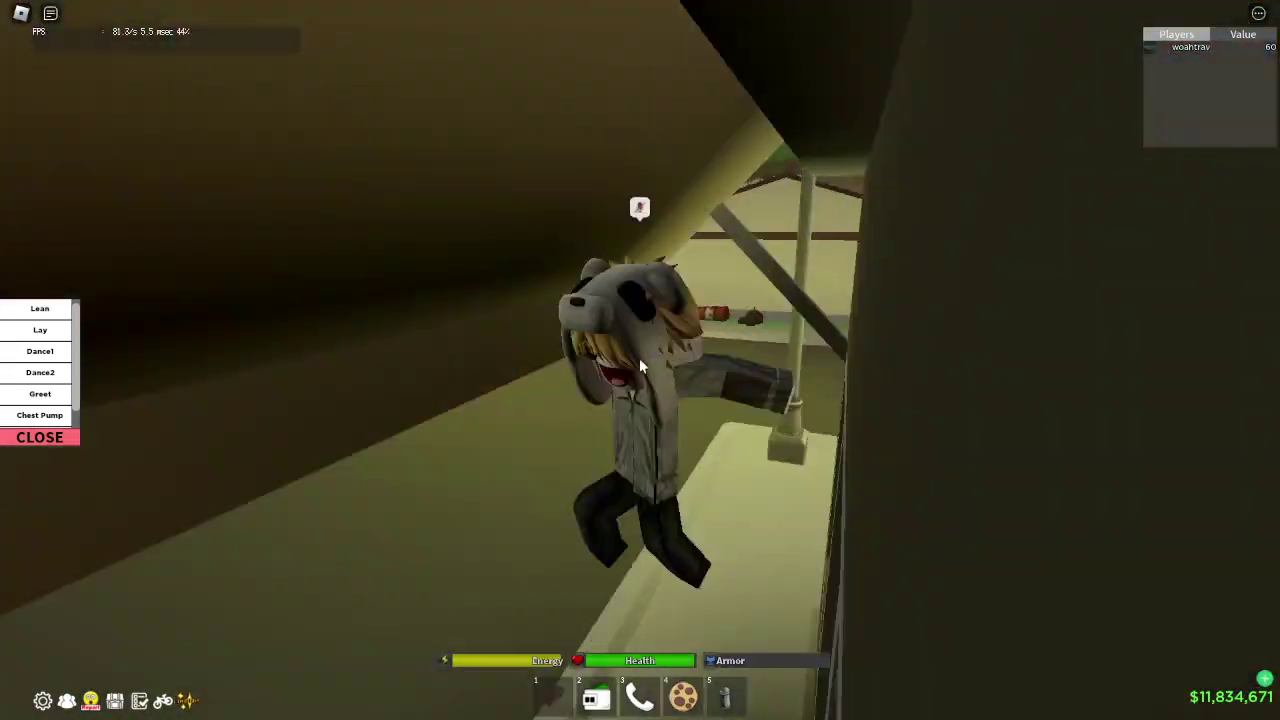
pyautogui.press('a')
pyautogui.press('d')
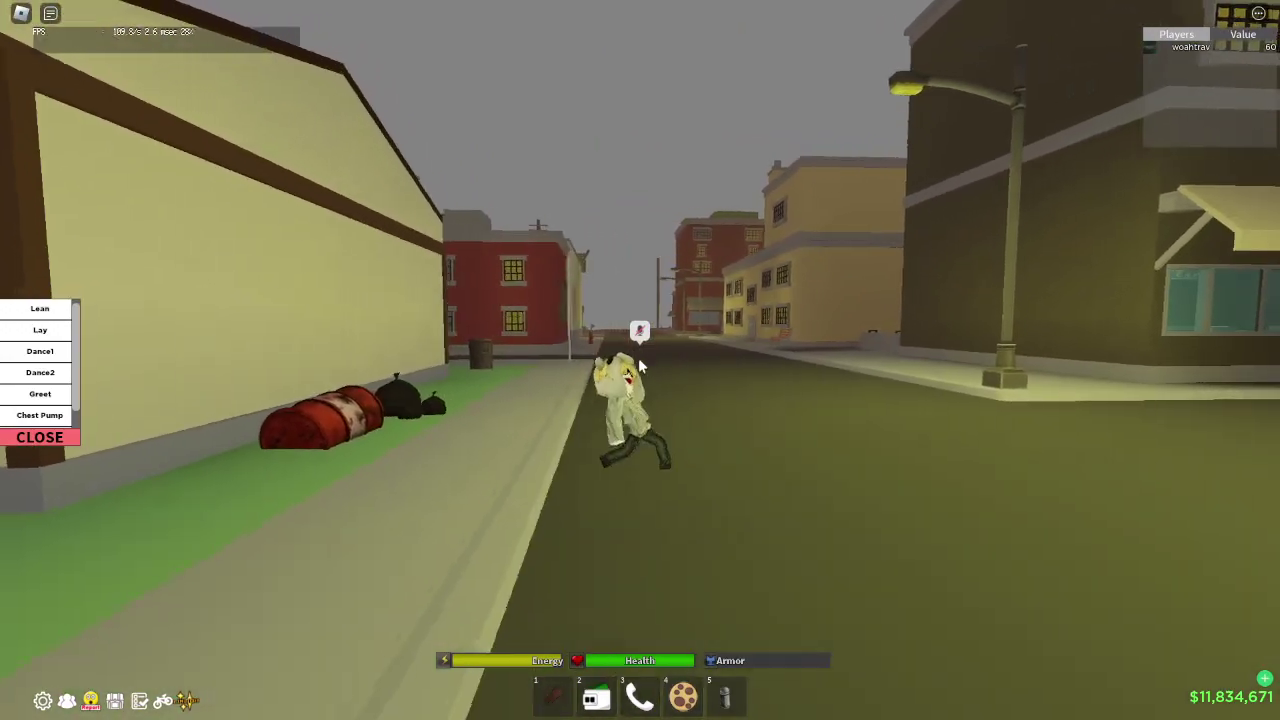
pyautogui.press('w')
pyautogui.rightClick(769, 364)
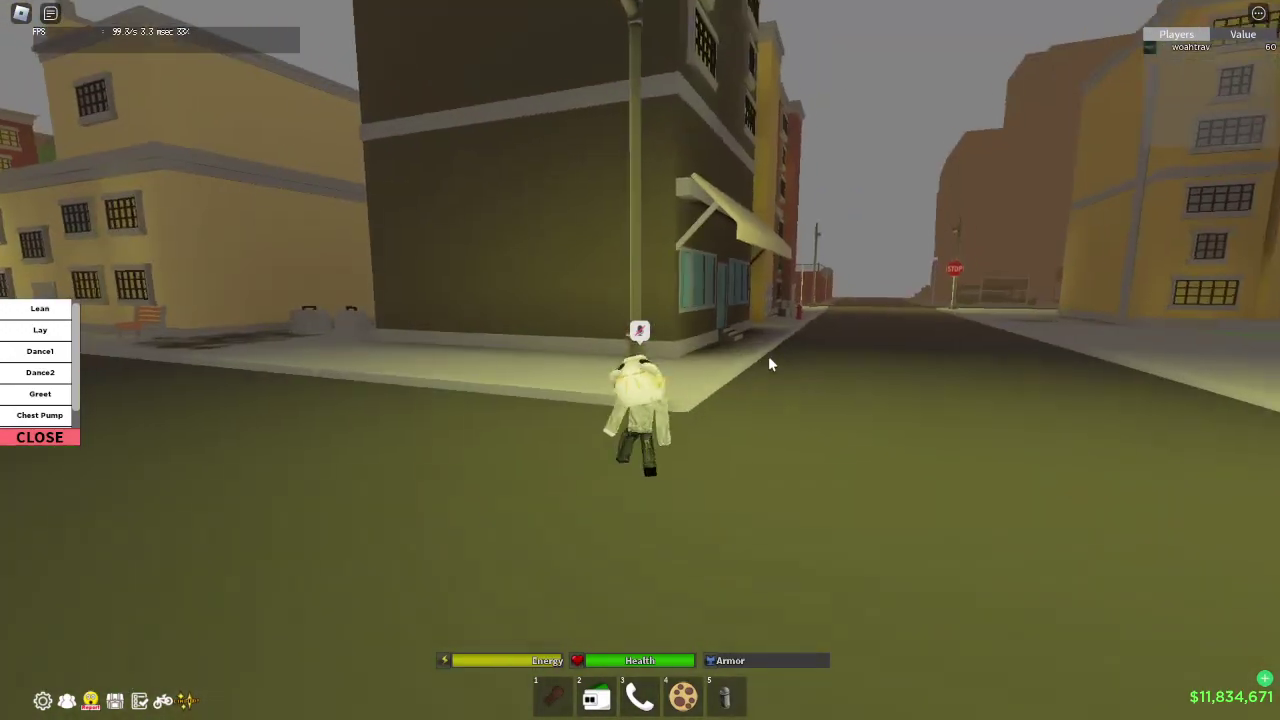
# - Cross the sidewalk corner beside the dark building and jump back onto the road facing Da Bank
pyautogui.press('w')
pyautogui.press('a')
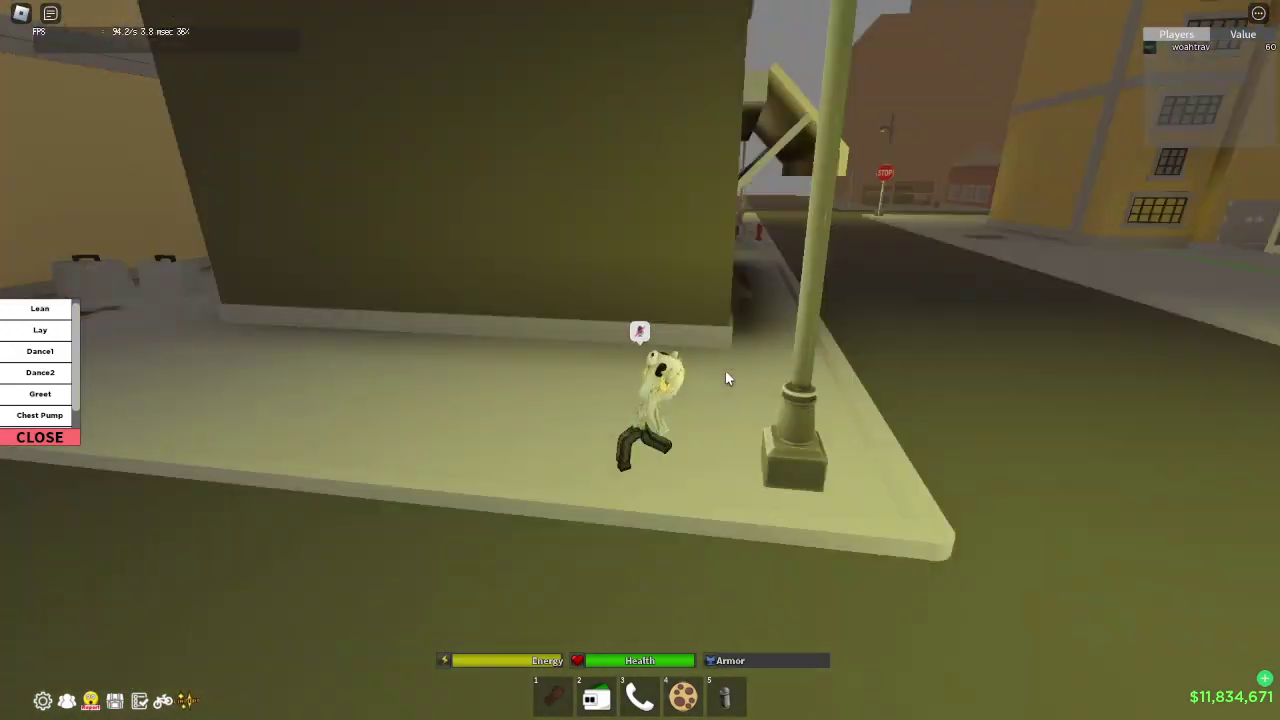
pyautogui.rightClick(735, 378)
pyautogui.press('w')
pyautogui.press('space')
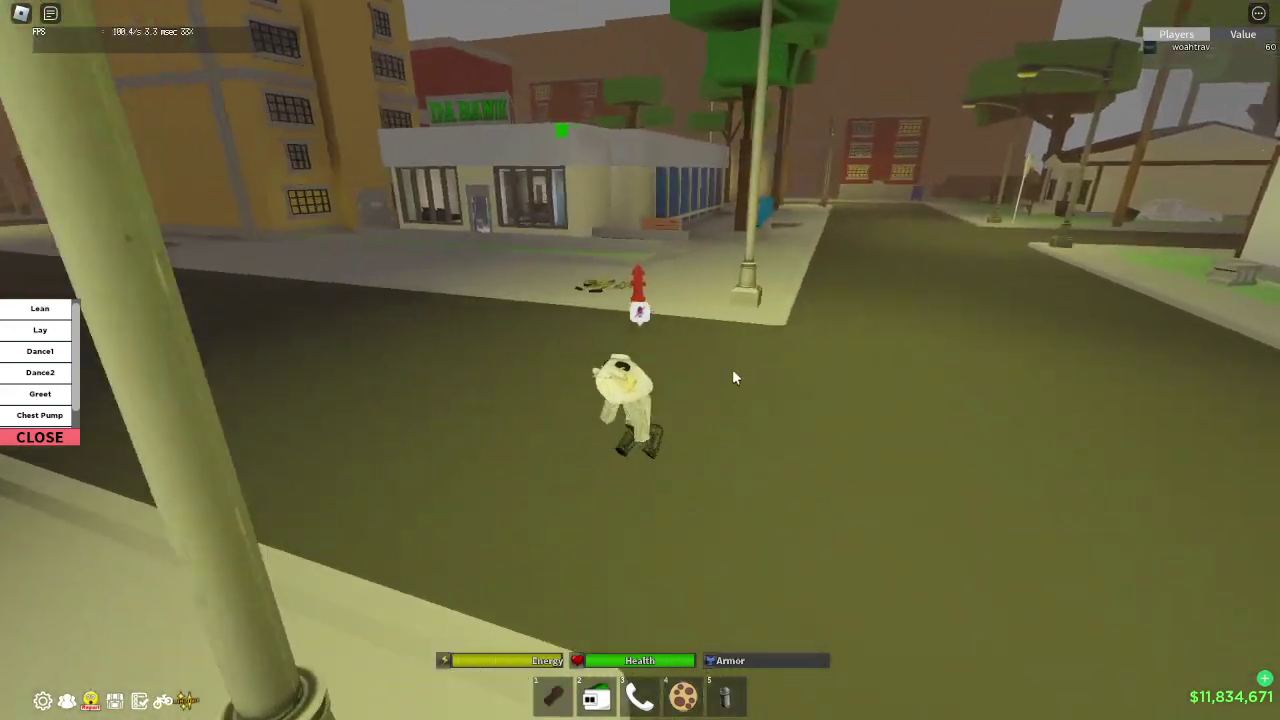
# - Run the character across the intersection to the street corner by Da Bank, and turn it to face the viewer
pyautogui.press('d')
pyautogui.press('w')
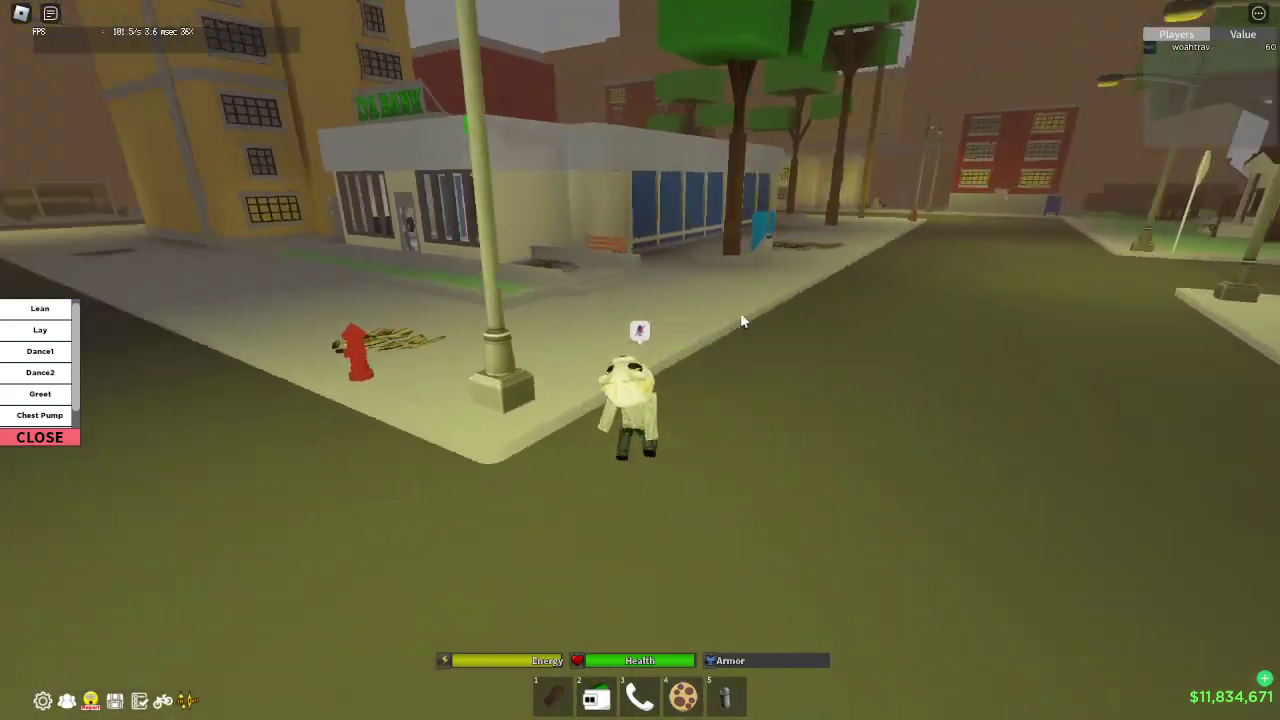
pyautogui.rightClick(741, 316)
pyautogui.press('space')
pyautogui.rightClick(741, 321)
pyautogui.press('w')
pyautogui.rightClick(741, 321)
pyautogui.press('s')
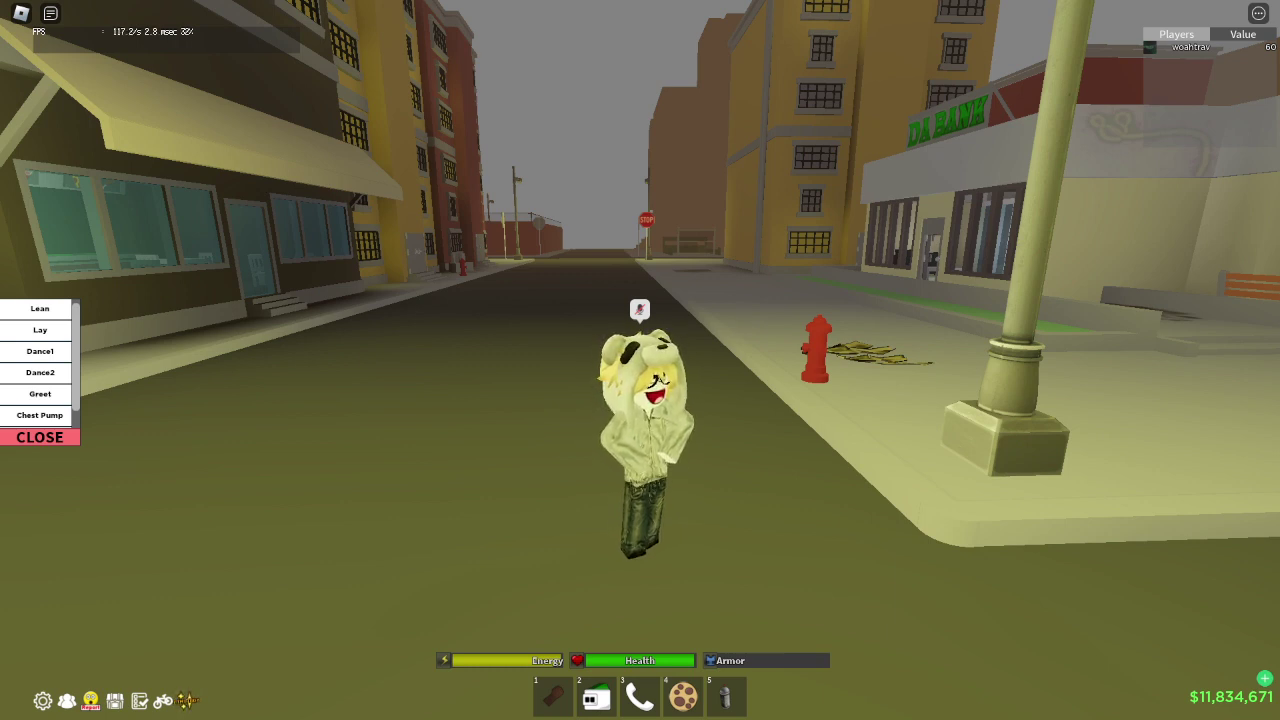
pyautogui.rightClick(434, 382)
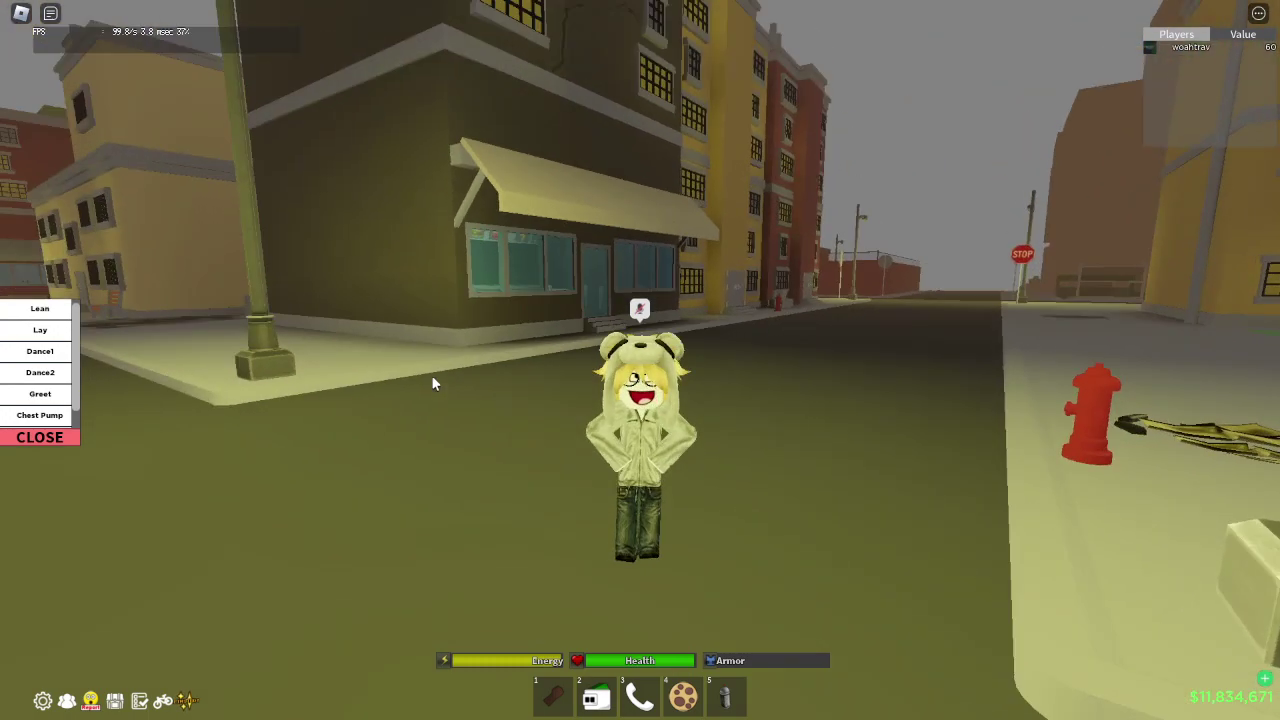
pyautogui.rightClick(434, 384)
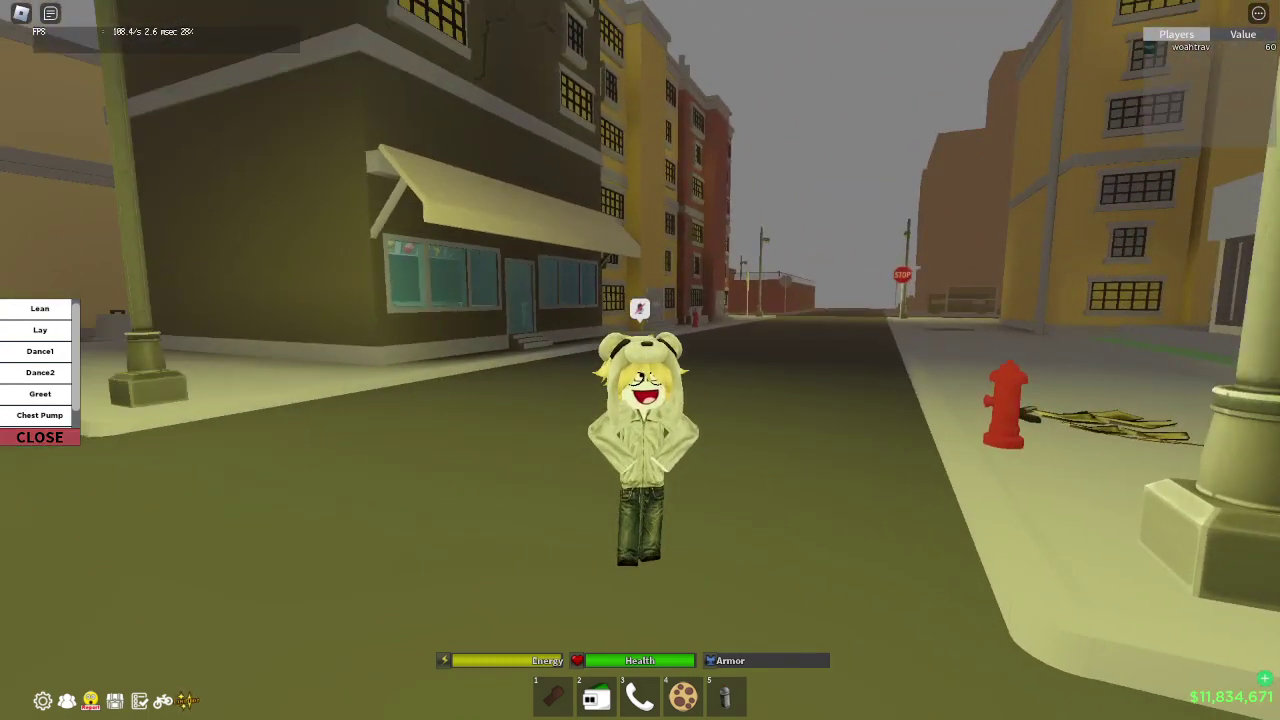
# - Check the Bloxstrap v2.5.4 download on its GitHub release page in the browser, and switch back to the Roblox game
pyautogui.hotkey('alt', 'Tab')
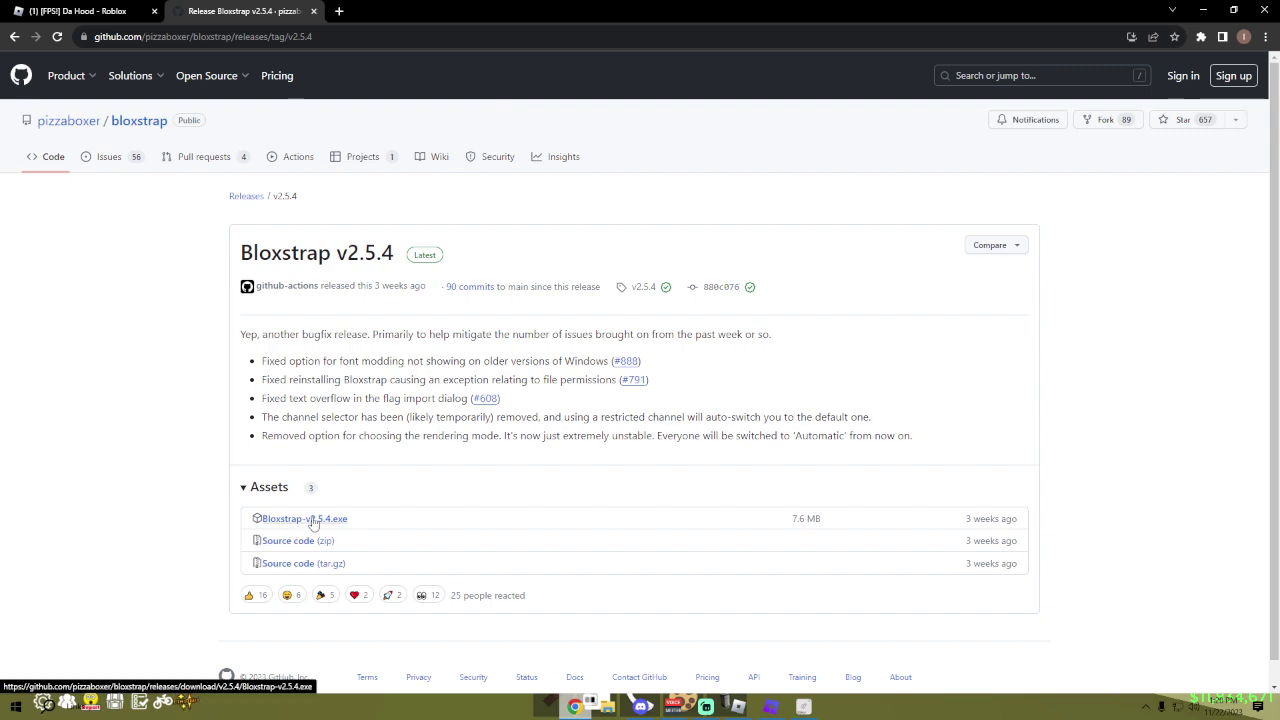
pyautogui.click(738, 707)
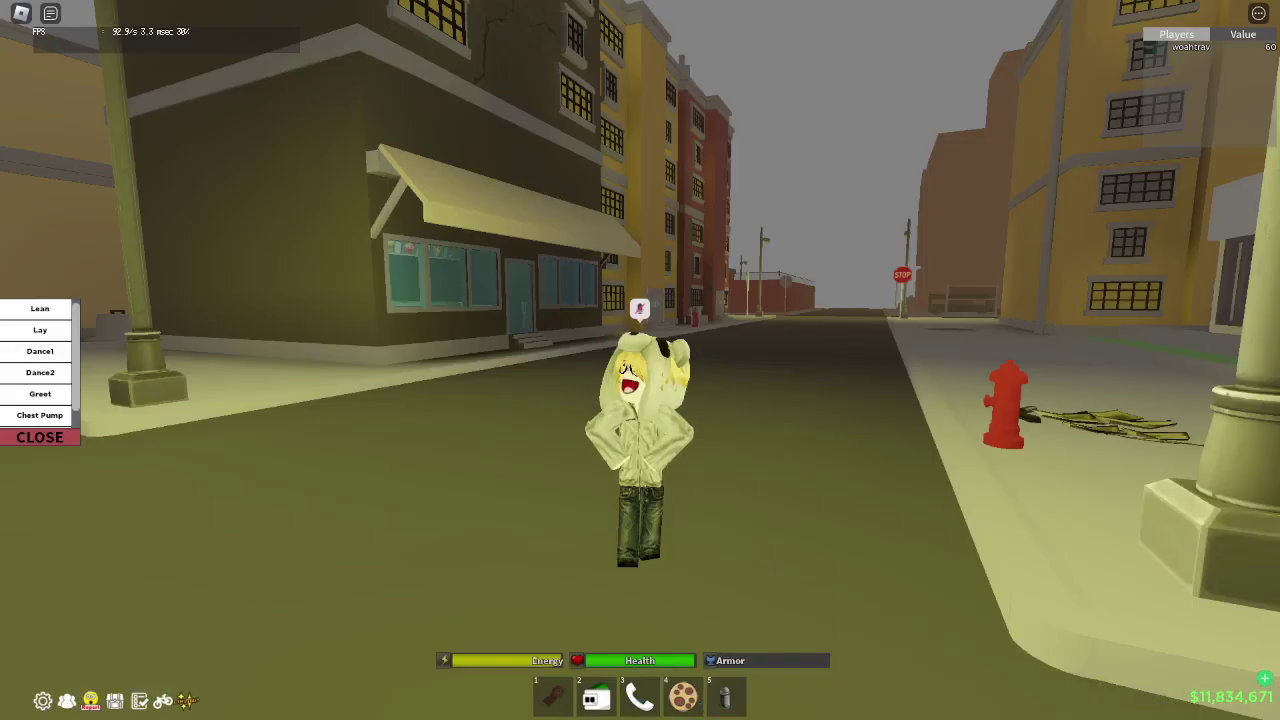
# - Run the character down the road past the red wall and over to the grass beside the lit tunnel
pyautogui.press('w')
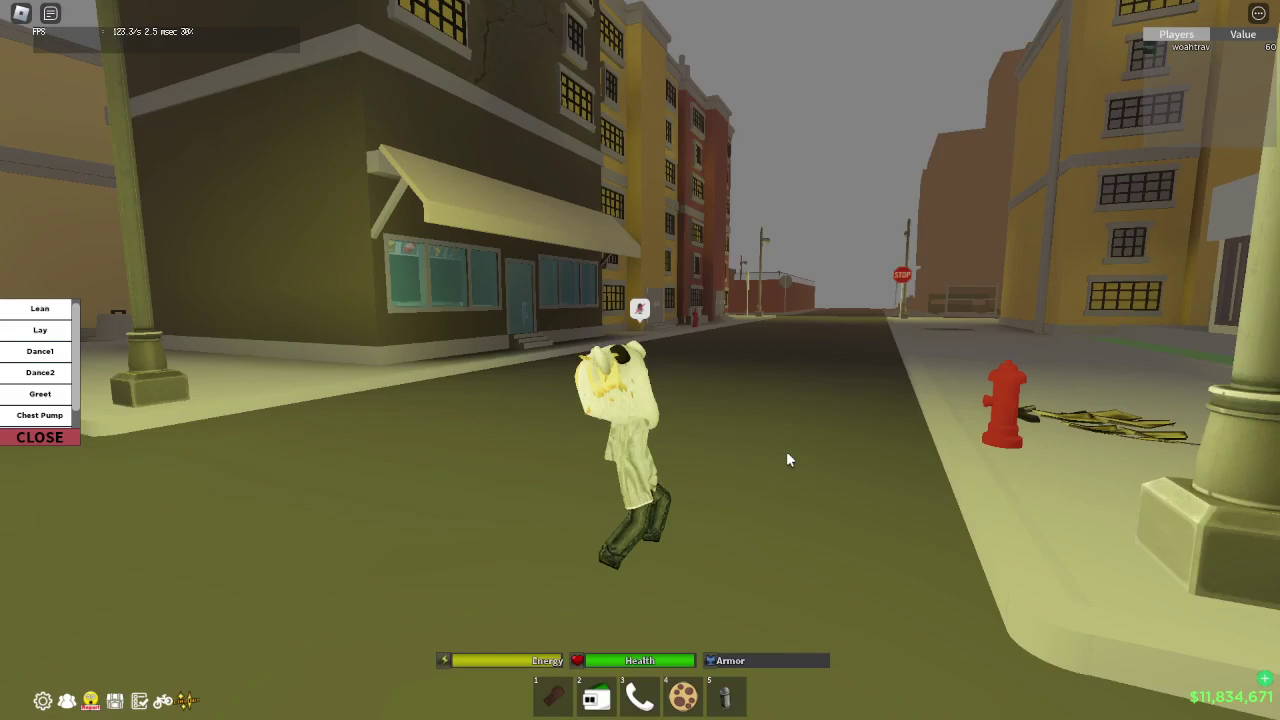
pyautogui.scroll(5, 786, 452)
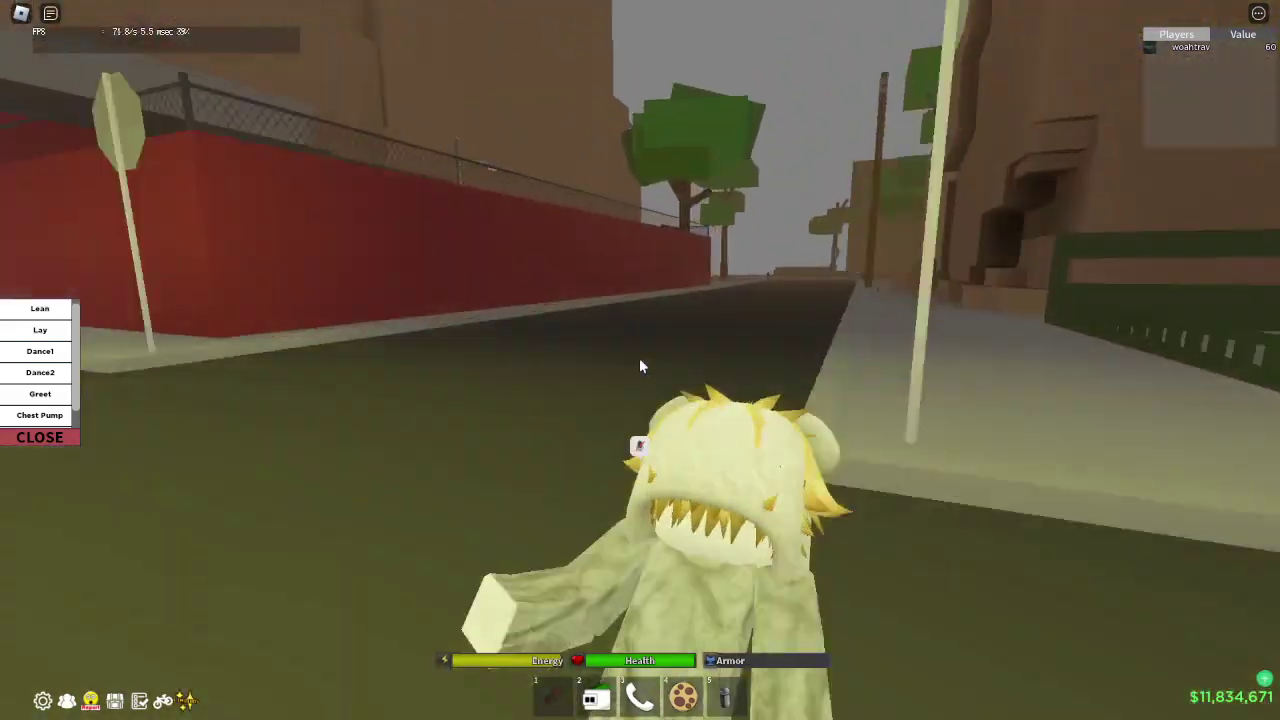
pyautogui.press('w')
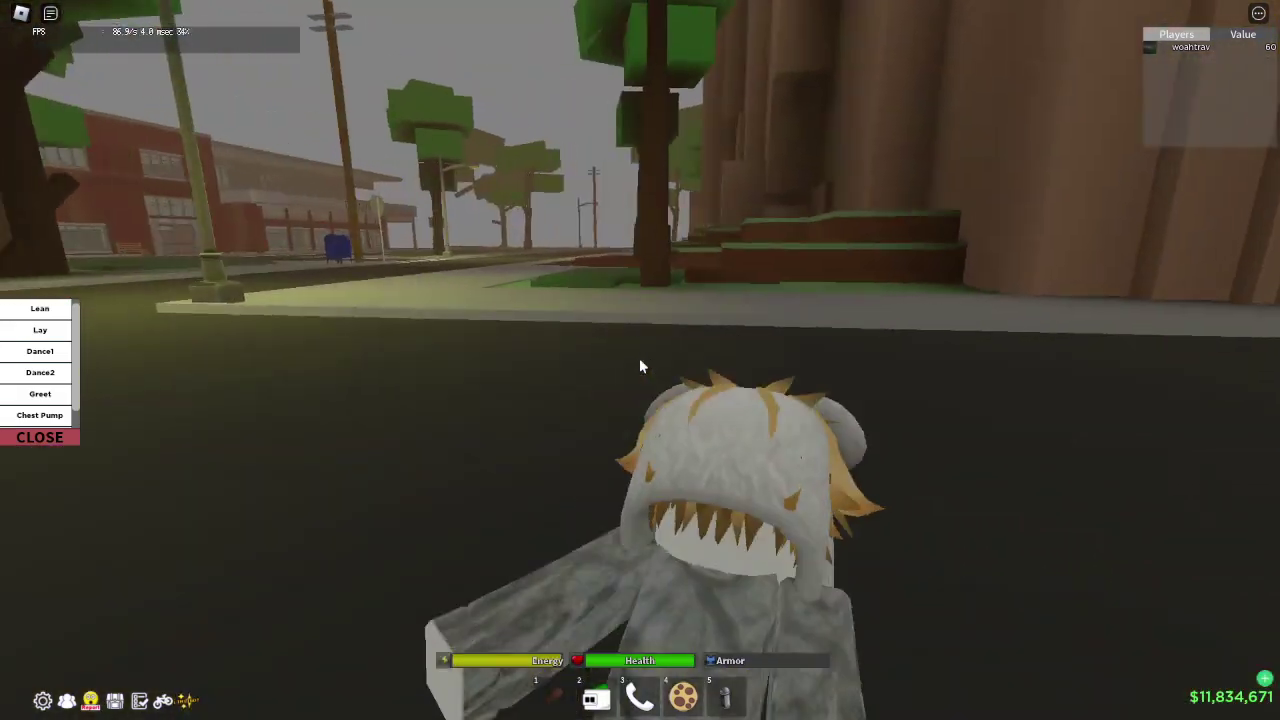
pyautogui.press('w')
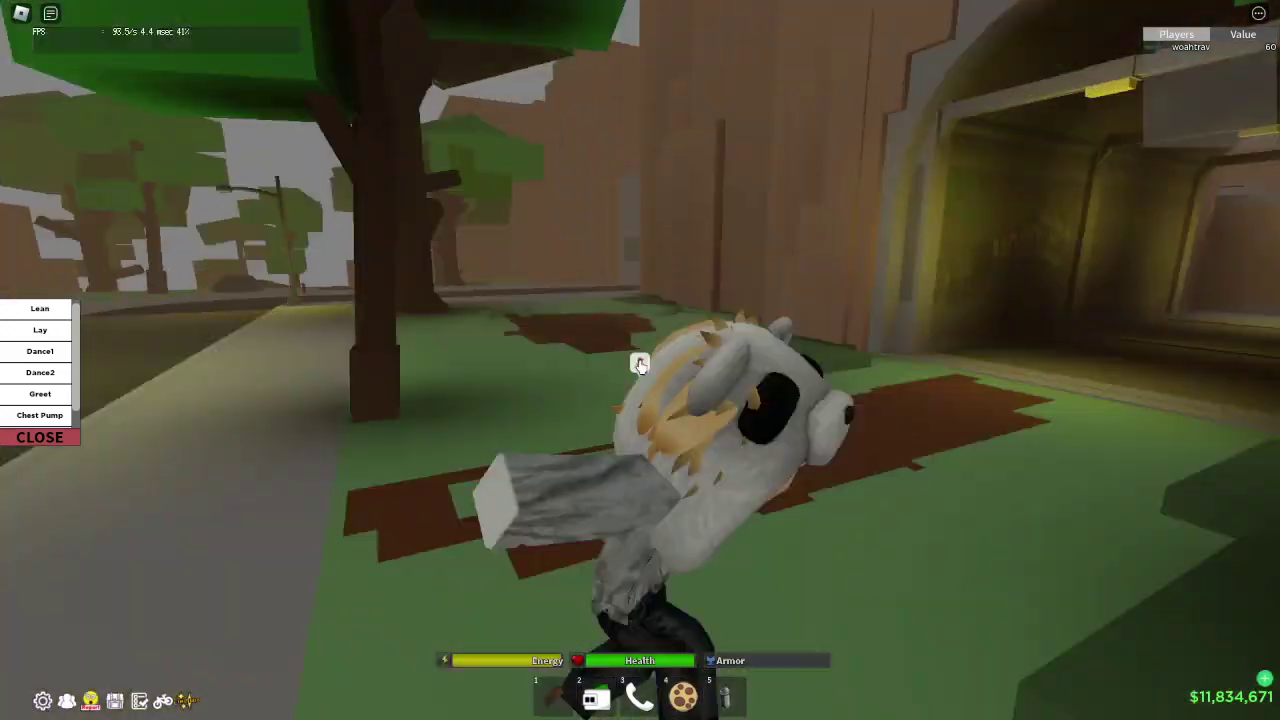
pyautogui.scroll(-4, 640, 367)
pyautogui.press('w')
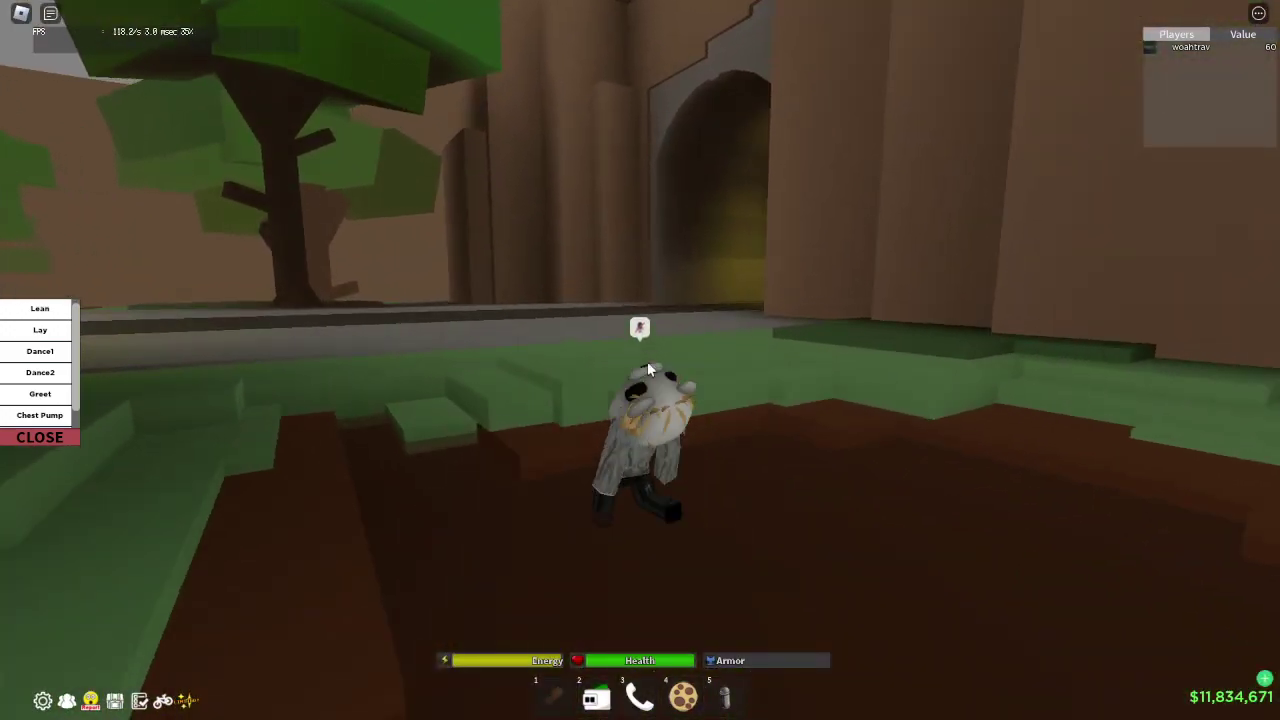
# - Run the character past the green building and along the tall brown wall to the road opposite the gated wall
pyautogui.press('w')
pyautogui.scroll(3, 645, 367)
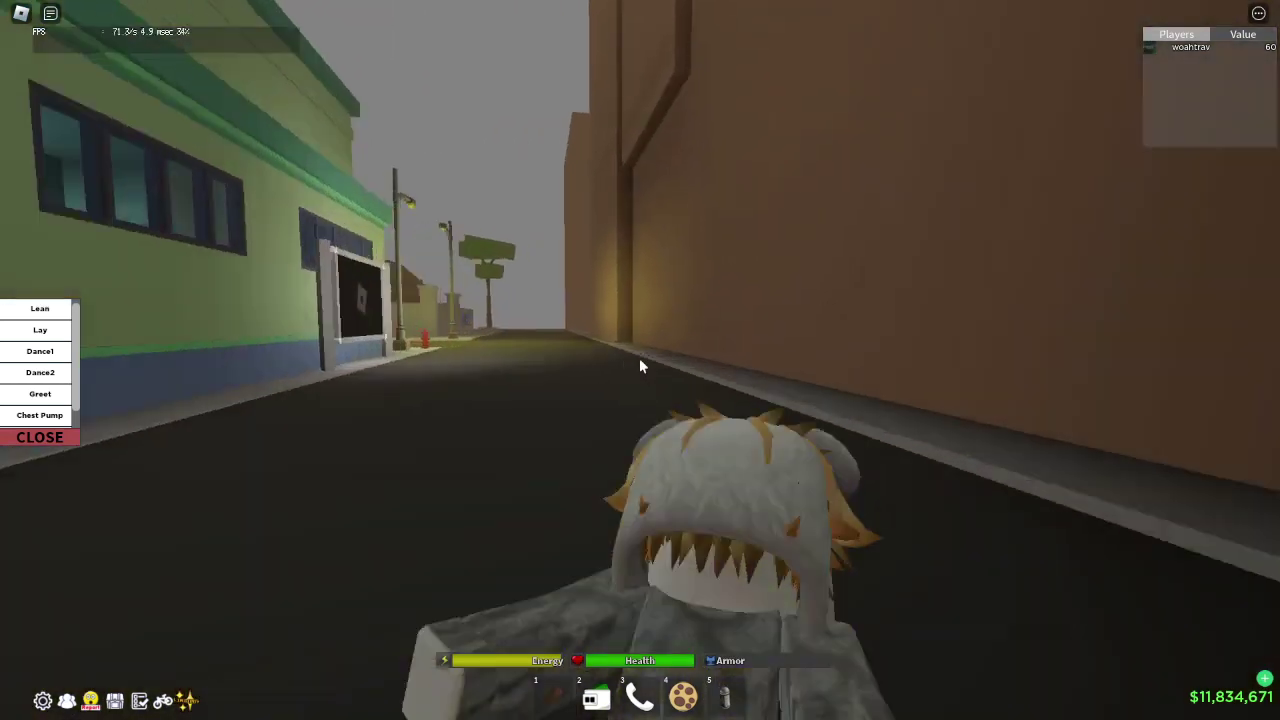
pyautogui.press('w')
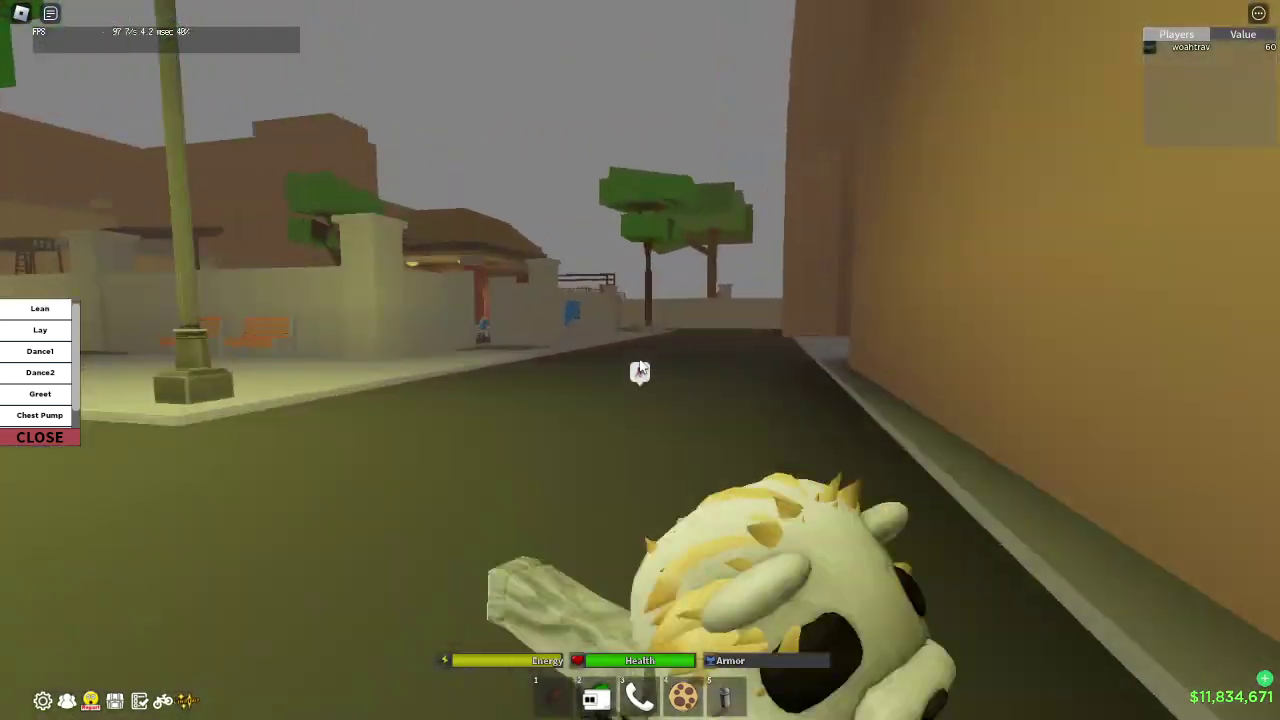
pyautogui.press('w')
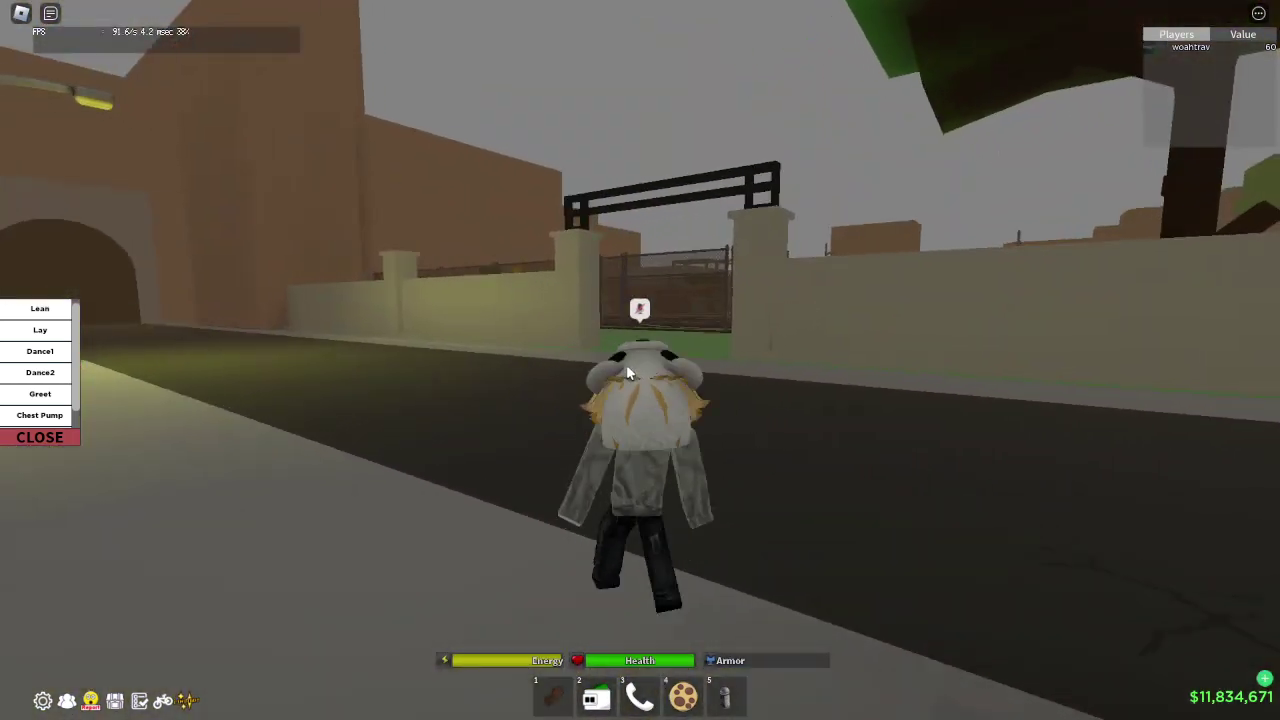
# - Run the character under the trees and through the fenced backyard onto the street leading to the stop sign
pyautogui.press('w')
pyautogui.scroll(-4, 640, 365)
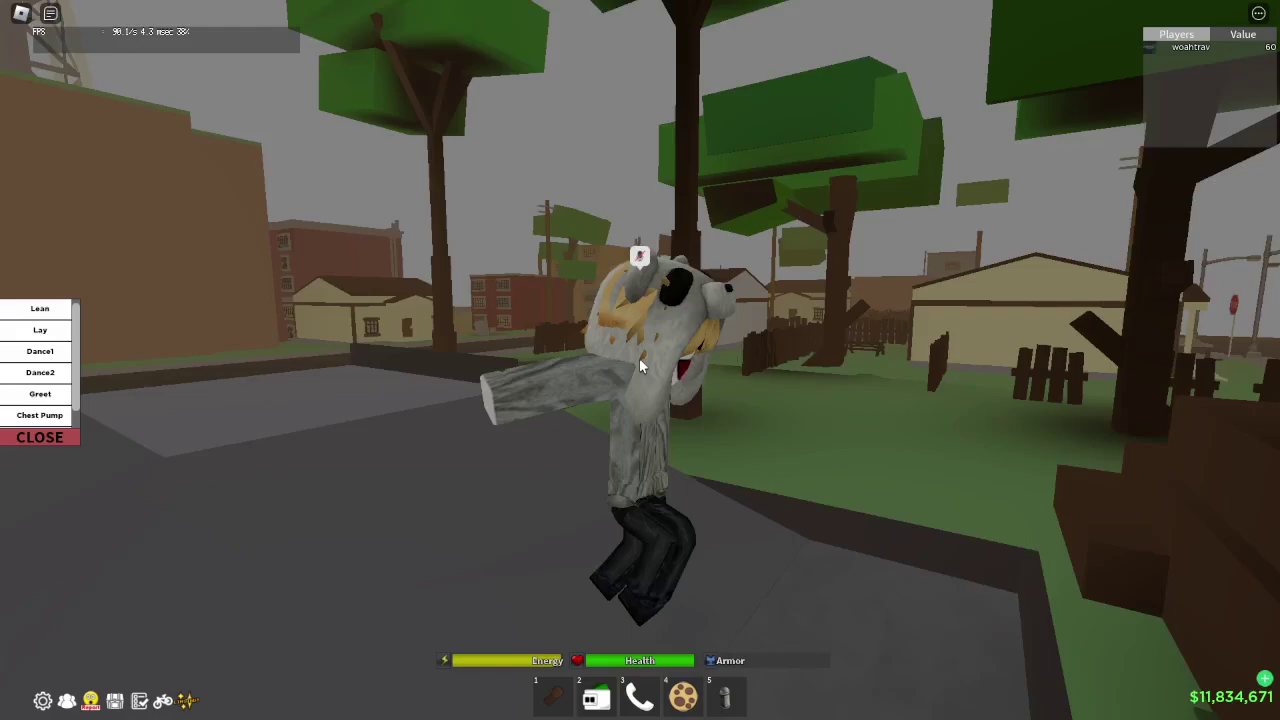
pyautogui.press('w')
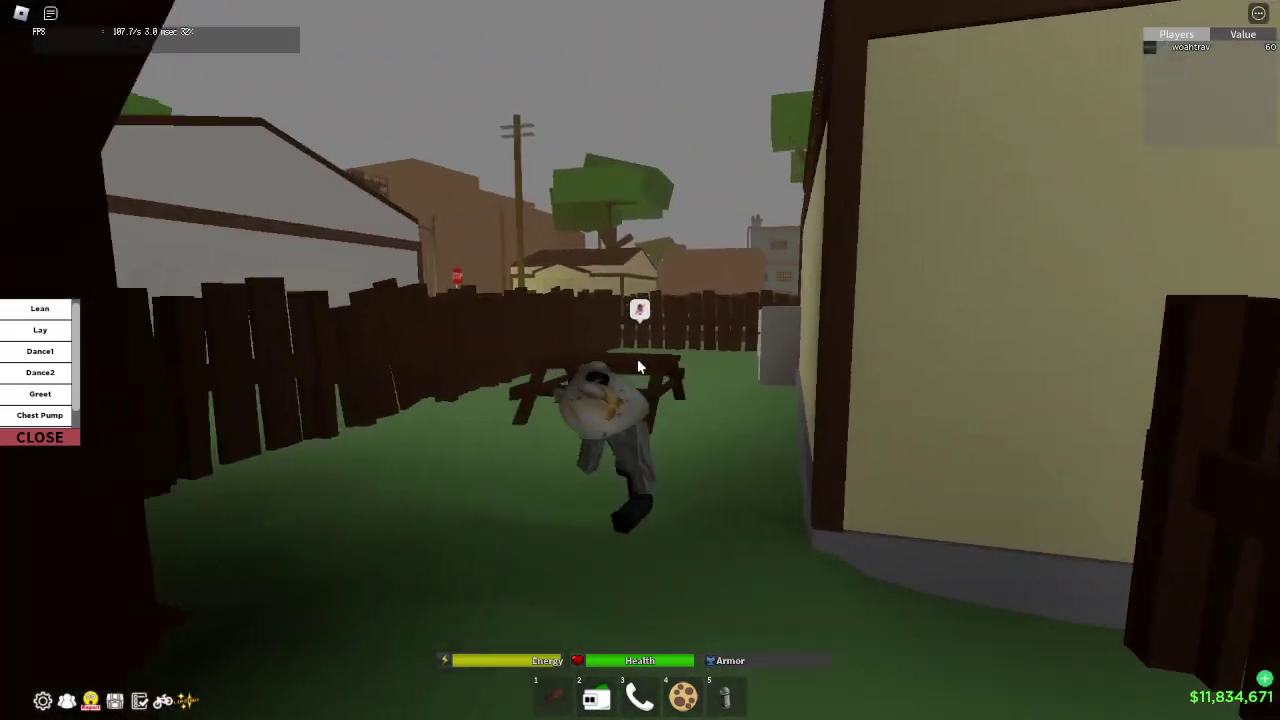
pyautogui.press('w')
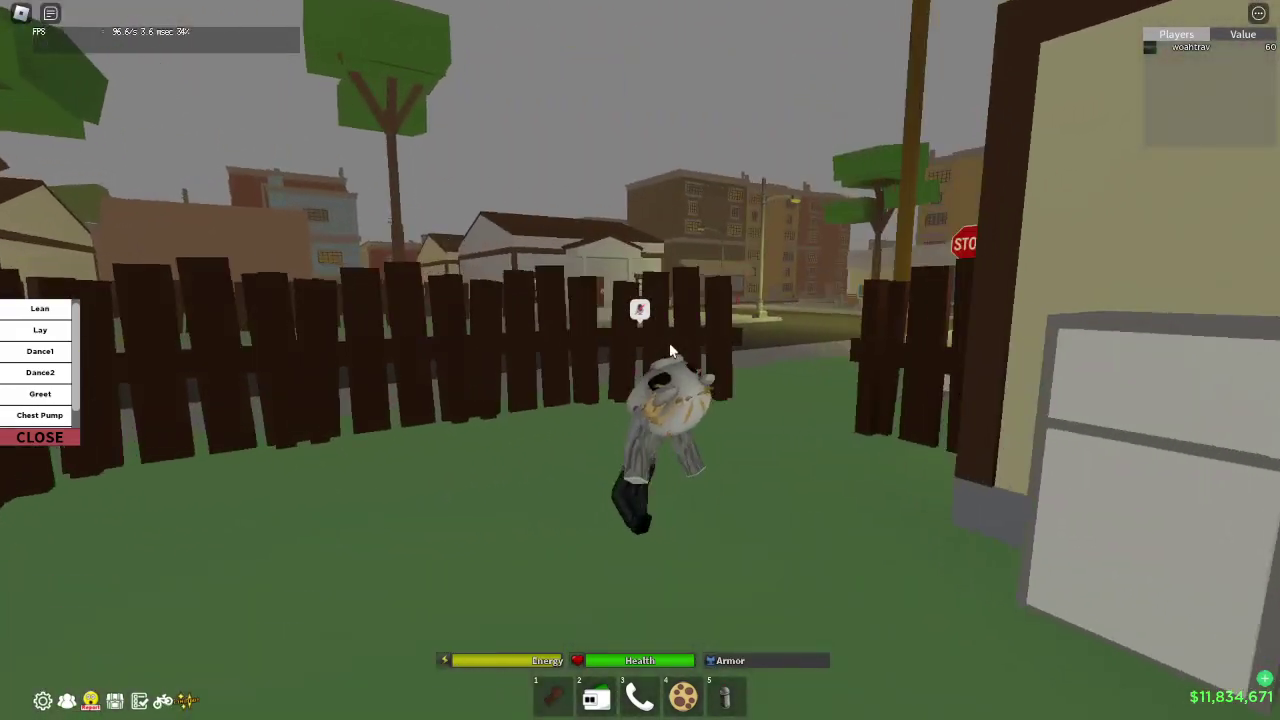
pyautogui.press('space')
pyautogui.press('w')
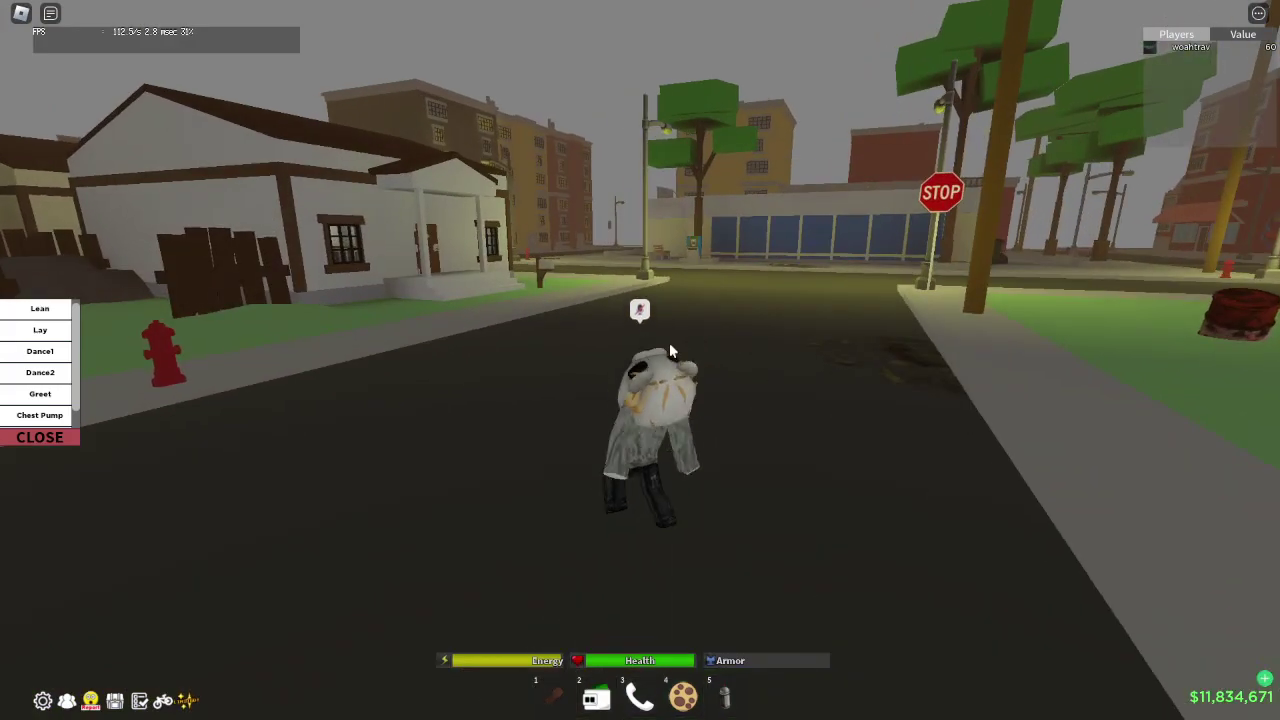
# - Take the game out of full screen, open the Bloxstrap Menu and review all of its Integrations settings
pyautogui.press('F11')
pyautogui.click(770, 707)
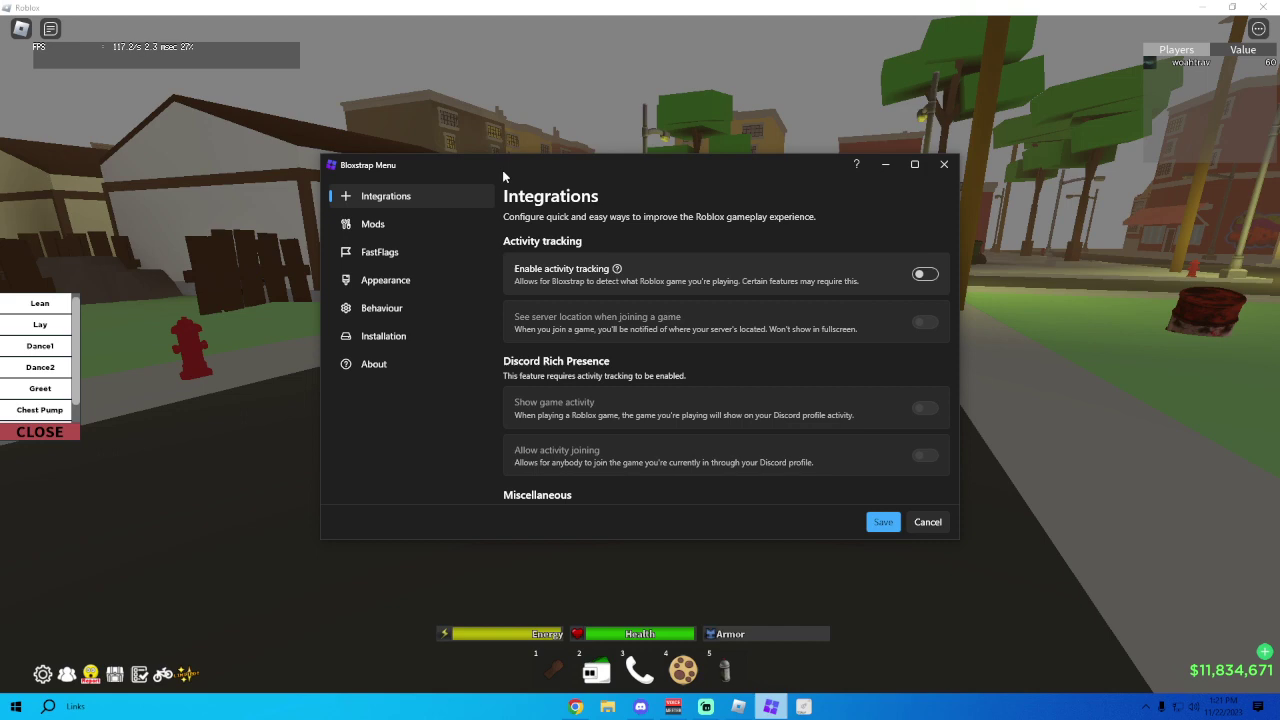
pyautogui.moveTo(504, 176); pyautogui.dragTo(513, 140)
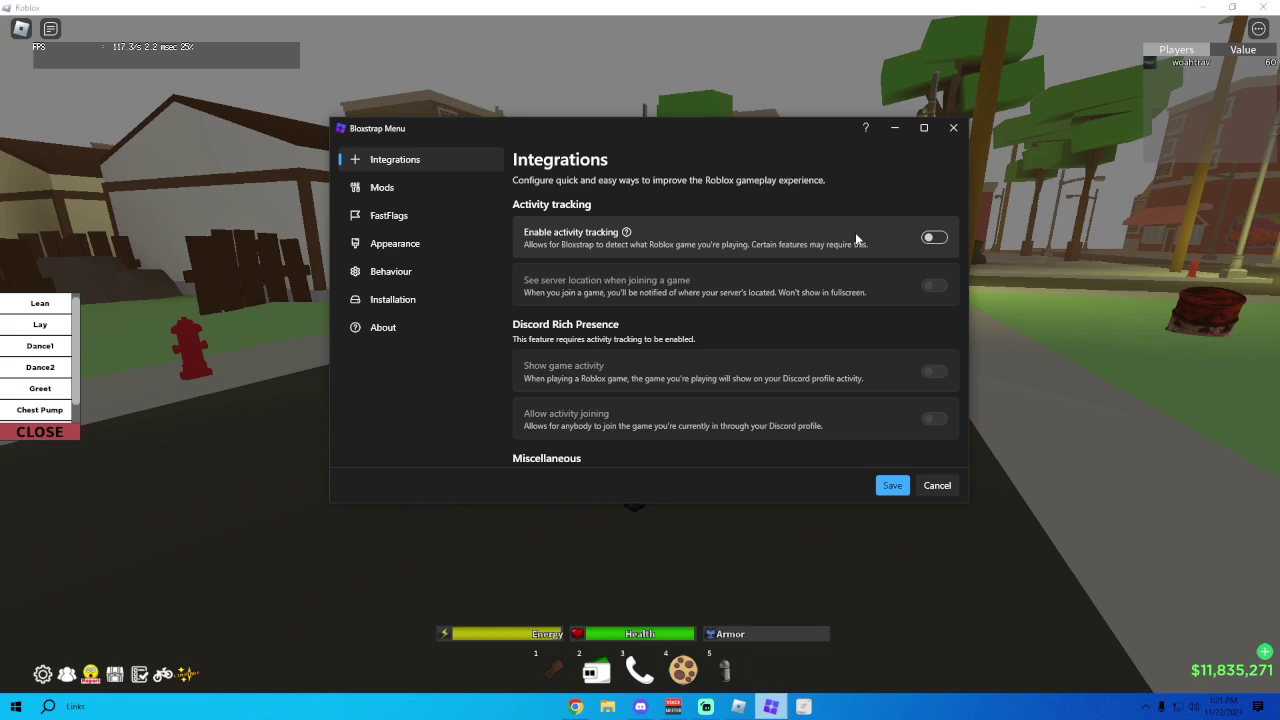
pyautogui.scroll(-3, 758, 320)
pyautogui.scroll(-1, 758, 320)
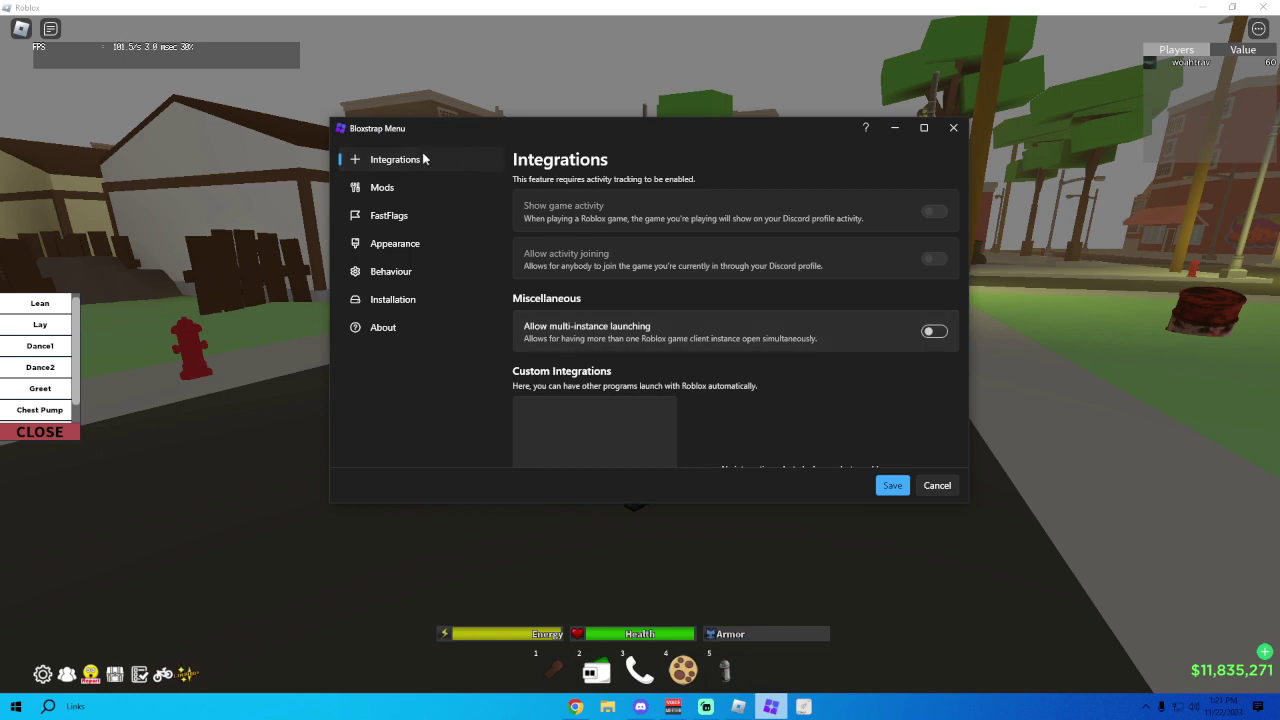
pyautogui.scroll(-2, 737, 358)
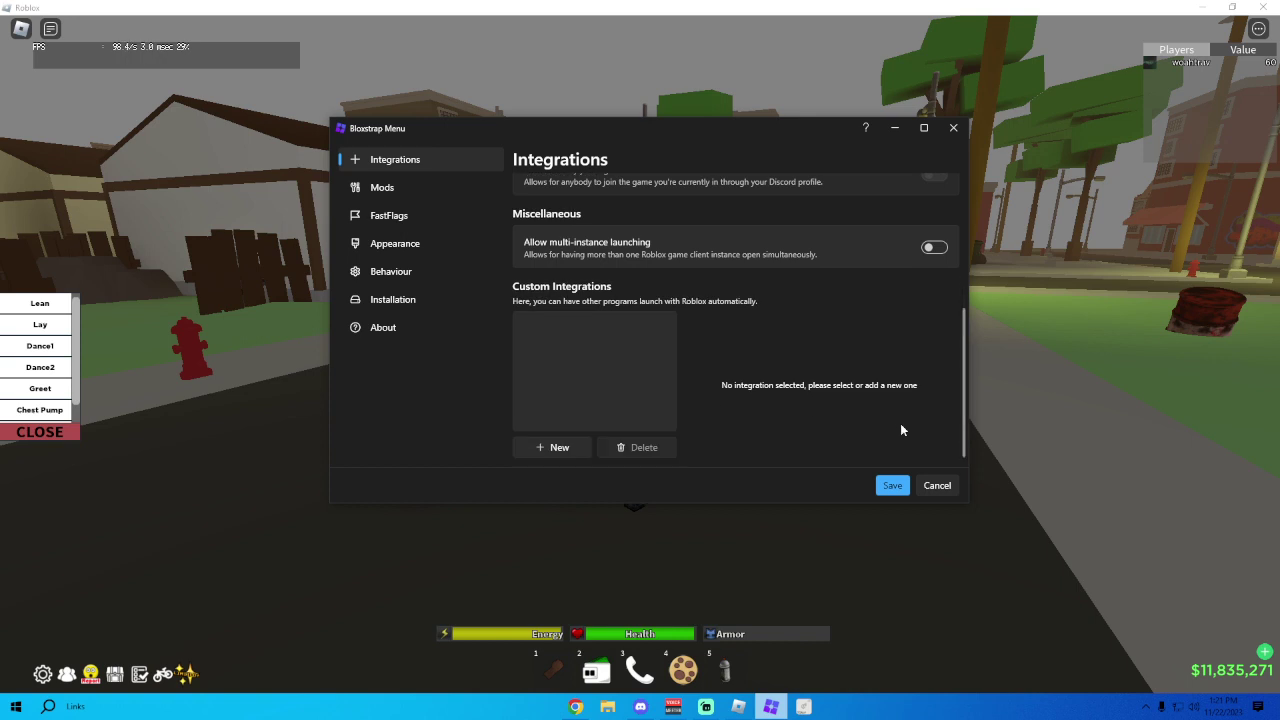
# - Review the Bloxstrap Mods settings, from the preset options to the custom font and fullscreen optimization options
pyautogui.click(454, 192)
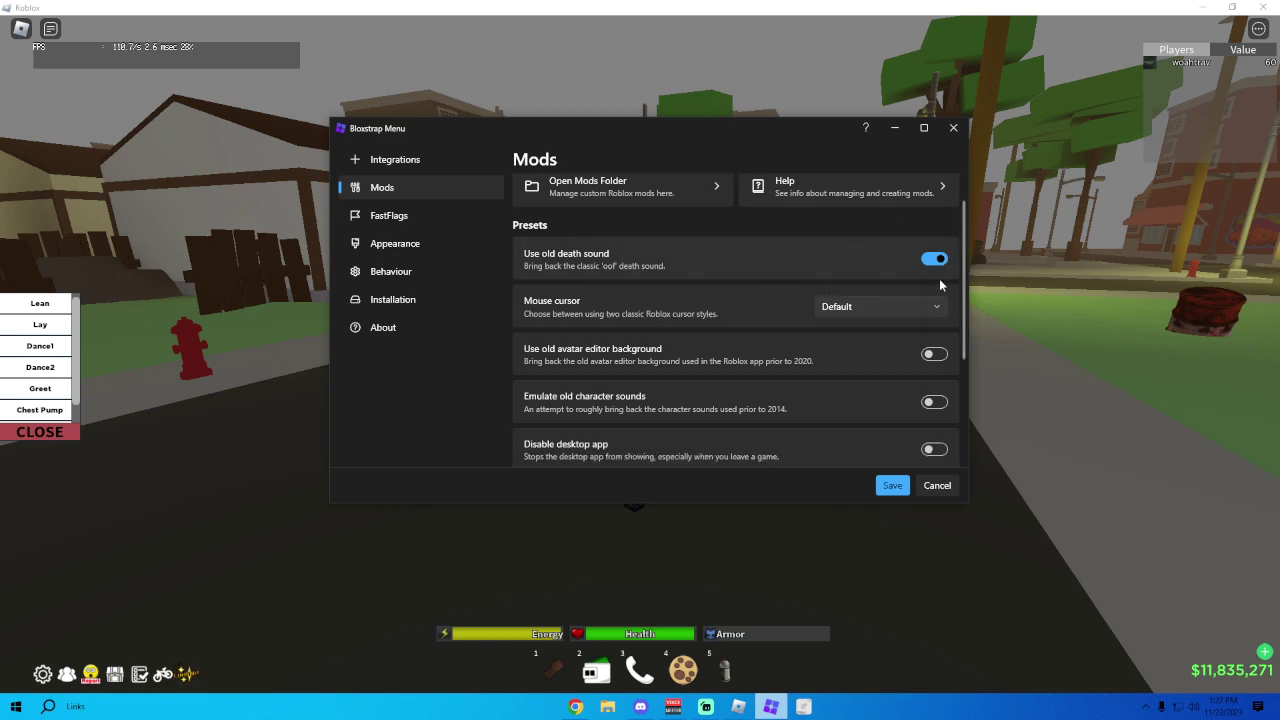
pyautogui.scroll(-1, 752, 386)
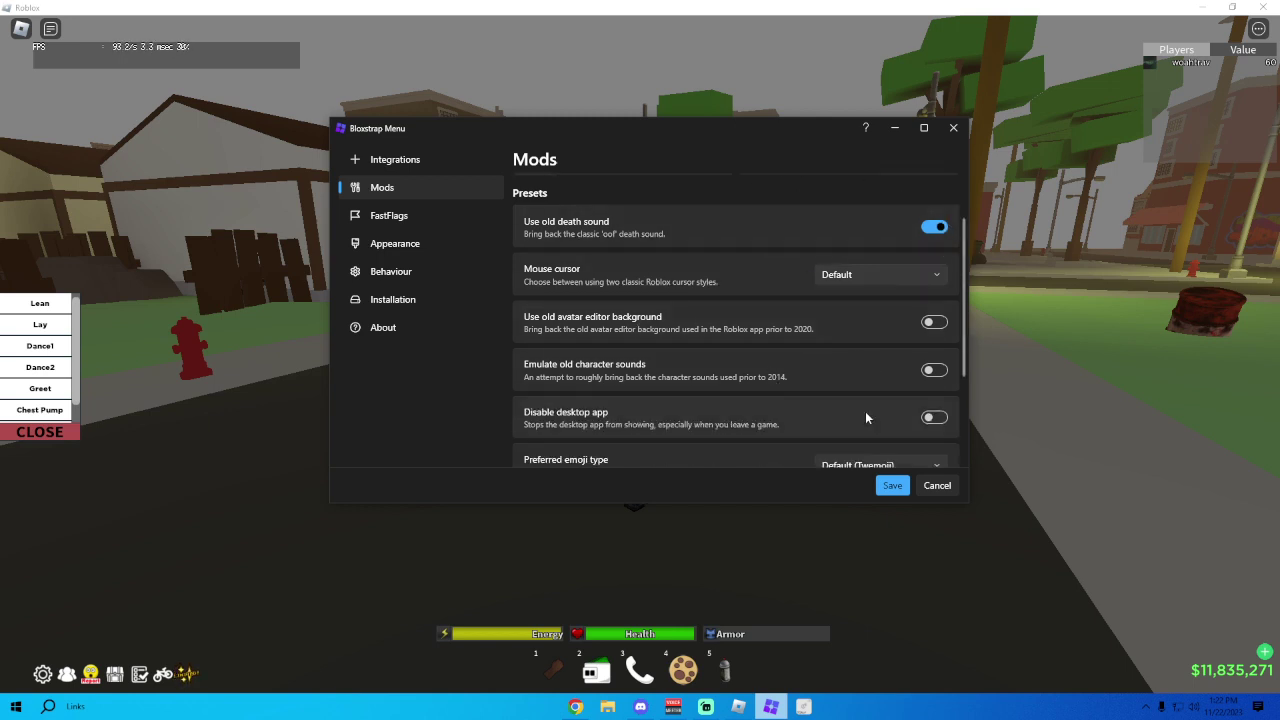
pyautogui.scroll(-5, 805, 330)
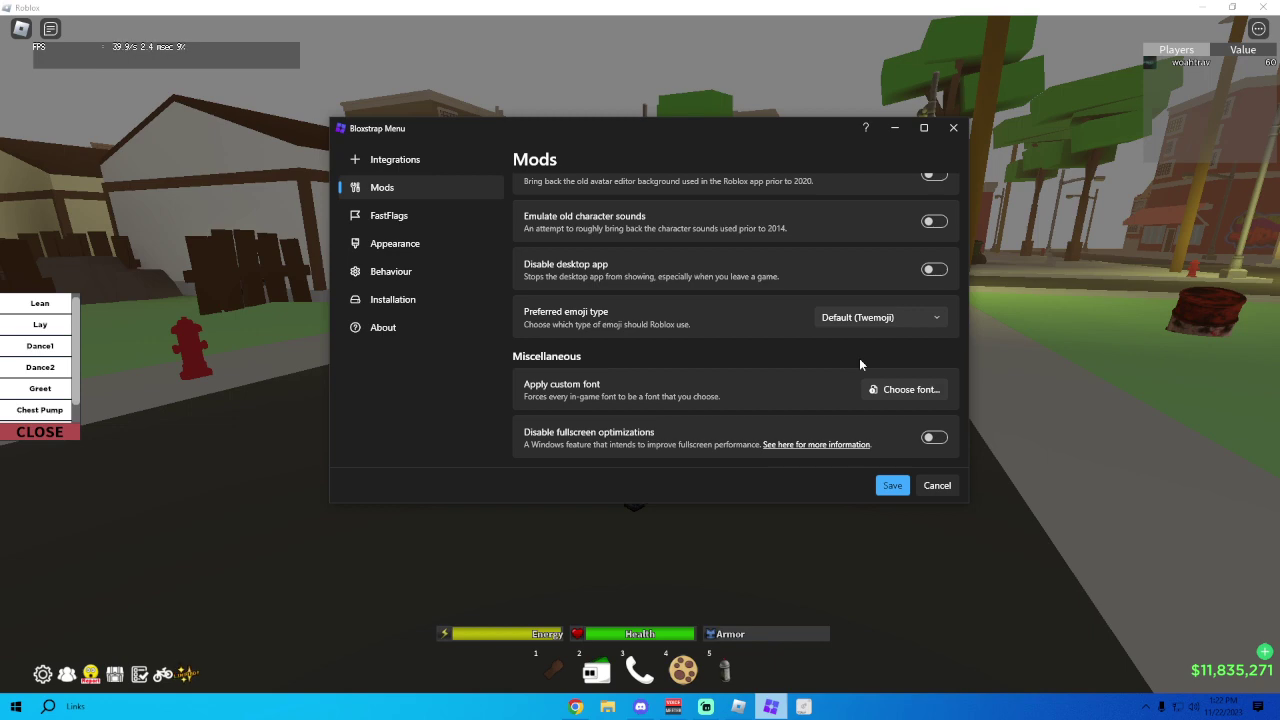
# - Return to the game, look around the character on the street, and bring back the Bloxstrap Mods settings
pyautogui.click(1066, 399)
pyautogui.rightClick(722, 340)
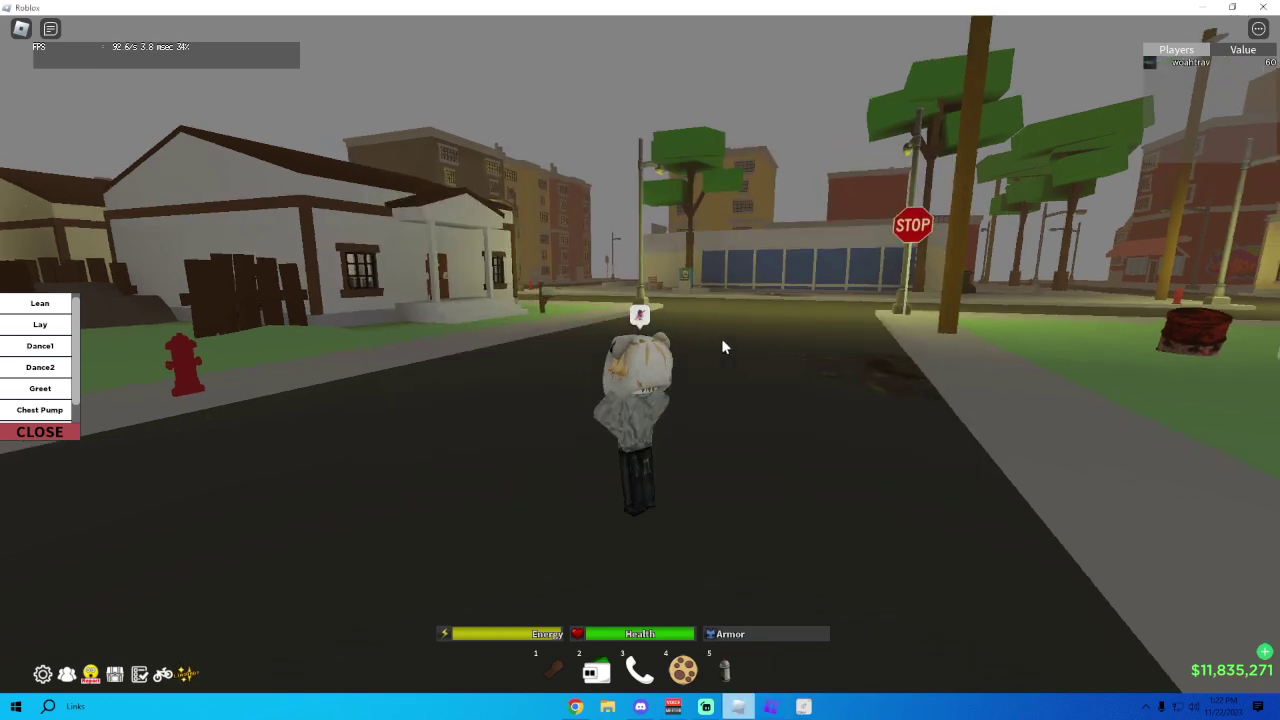
pyautogui.rightClick(770, 355)
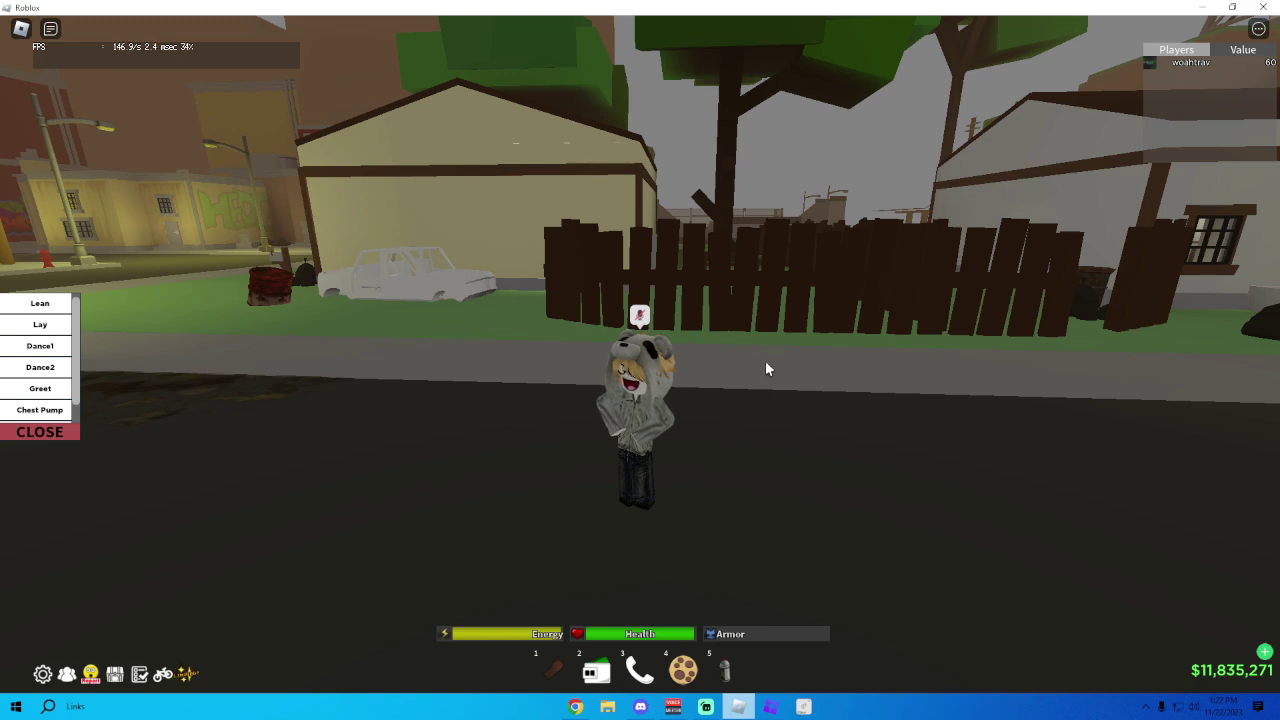
pyautogui.rightClick(732, 372)
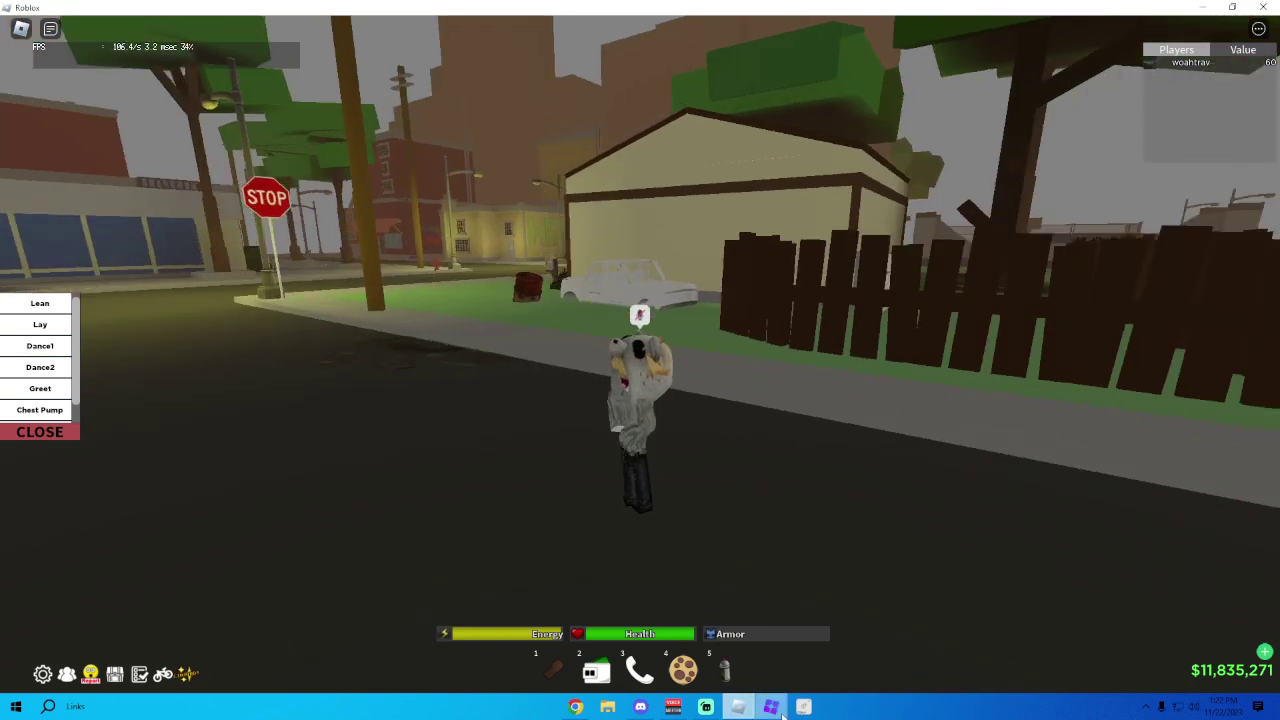
pyautogui.click(770, 706)
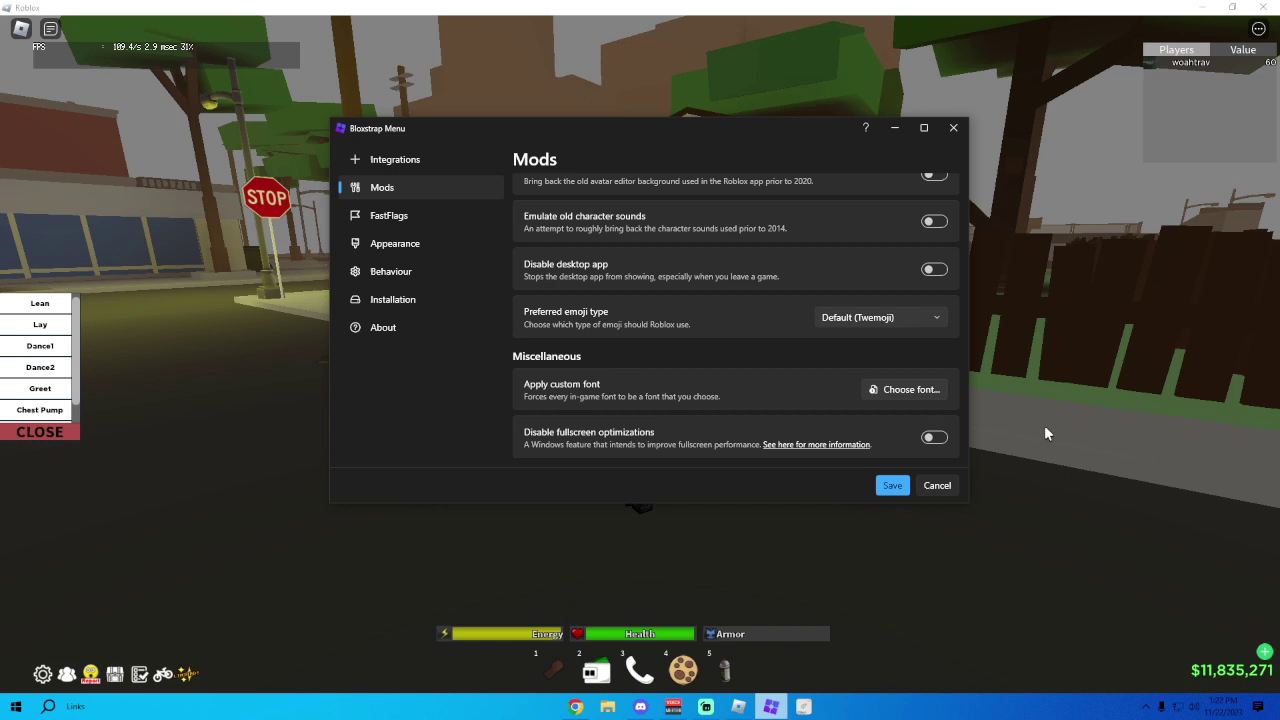
# - Return to the game and switch it to full screen and back to windowed mode
pyautogui.click(257, 347)
pyautogui.press('F11')
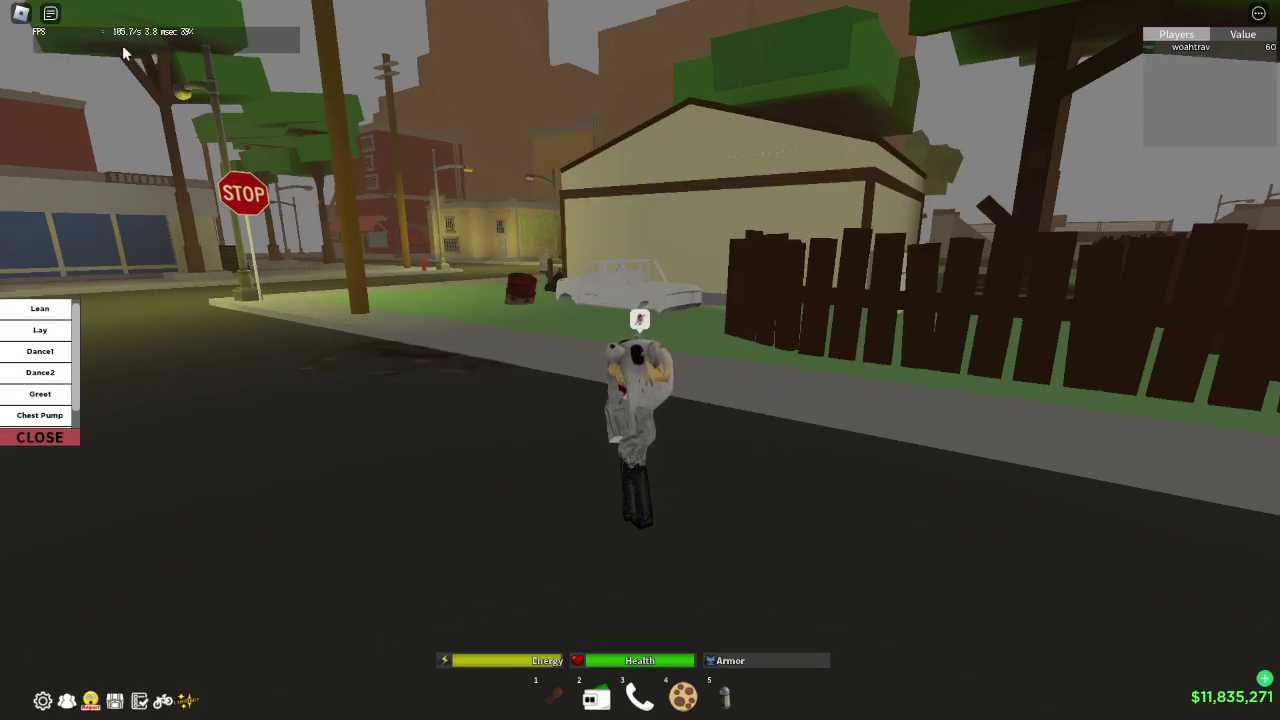
pyautogui.press('F11')
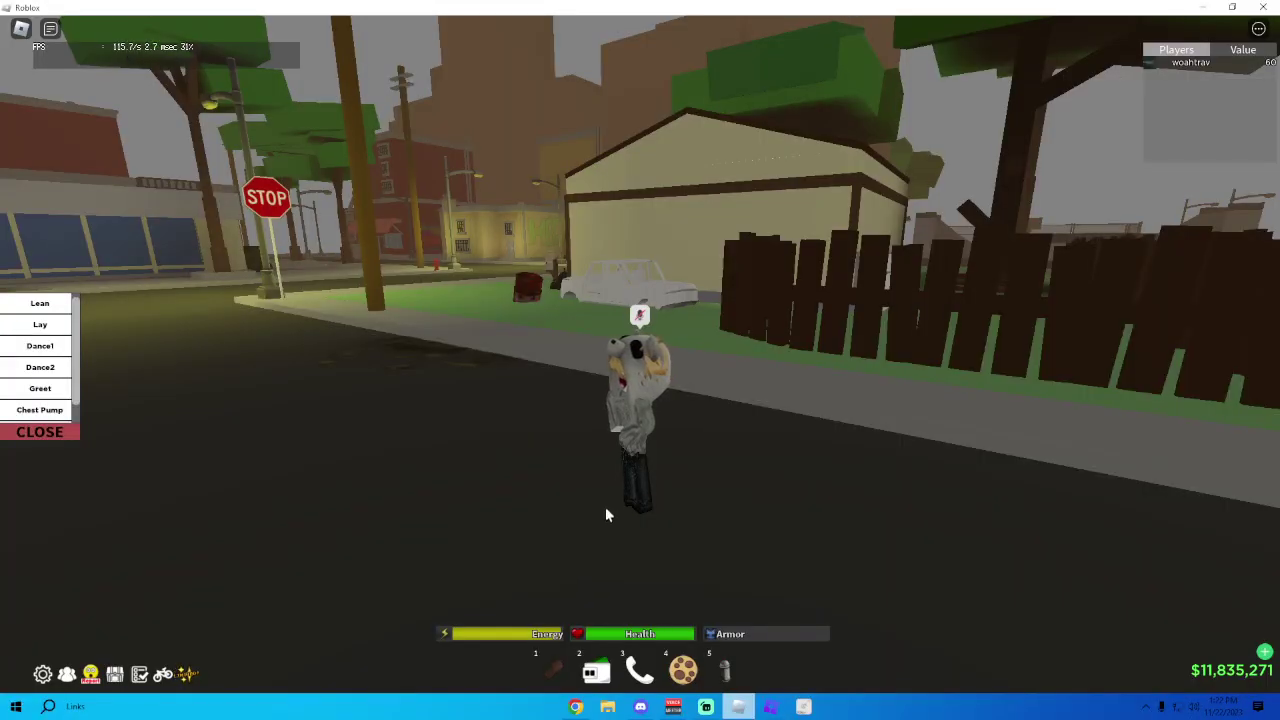
# - Move the character along the street while taking out the wallet and putting it away again
pyautogui.press('w')
pyautogui.press('a')
pyautogui.press('2')
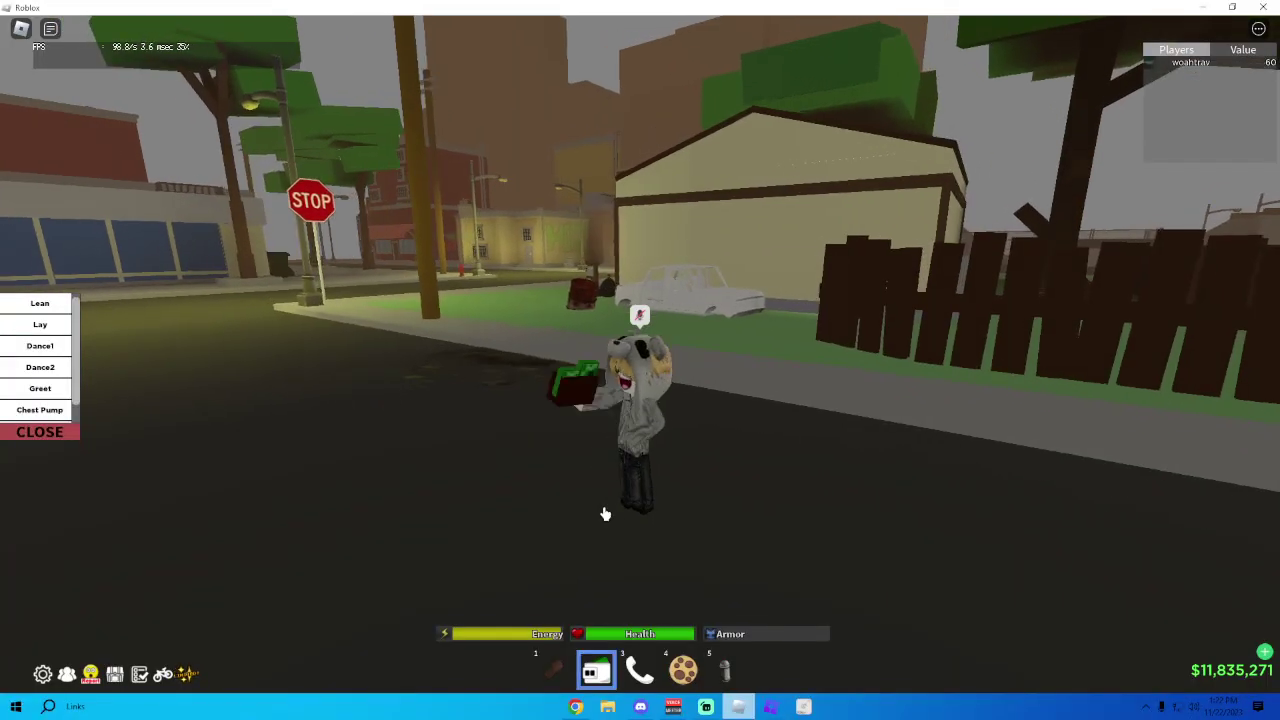
pyautogui.press('a')
pyautogui.press('2')
pyautogui.press('d')
# - Move the character toward the stop sign in full screen, and return to windowed mode with the Bloxstrap Menu open
pyautogui.press('F11')
pyautogui.press('a')
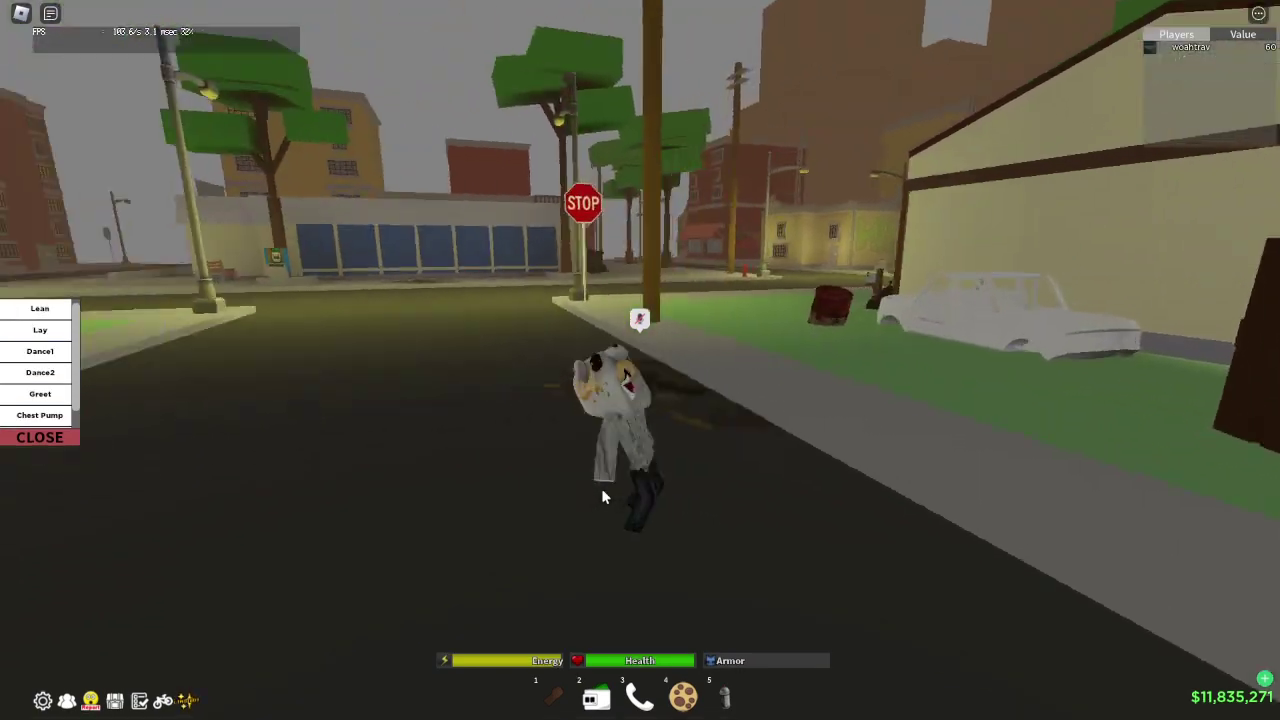
pyautogui.press('s')
pyautogui.press('w')
pyautogui.press('F11')
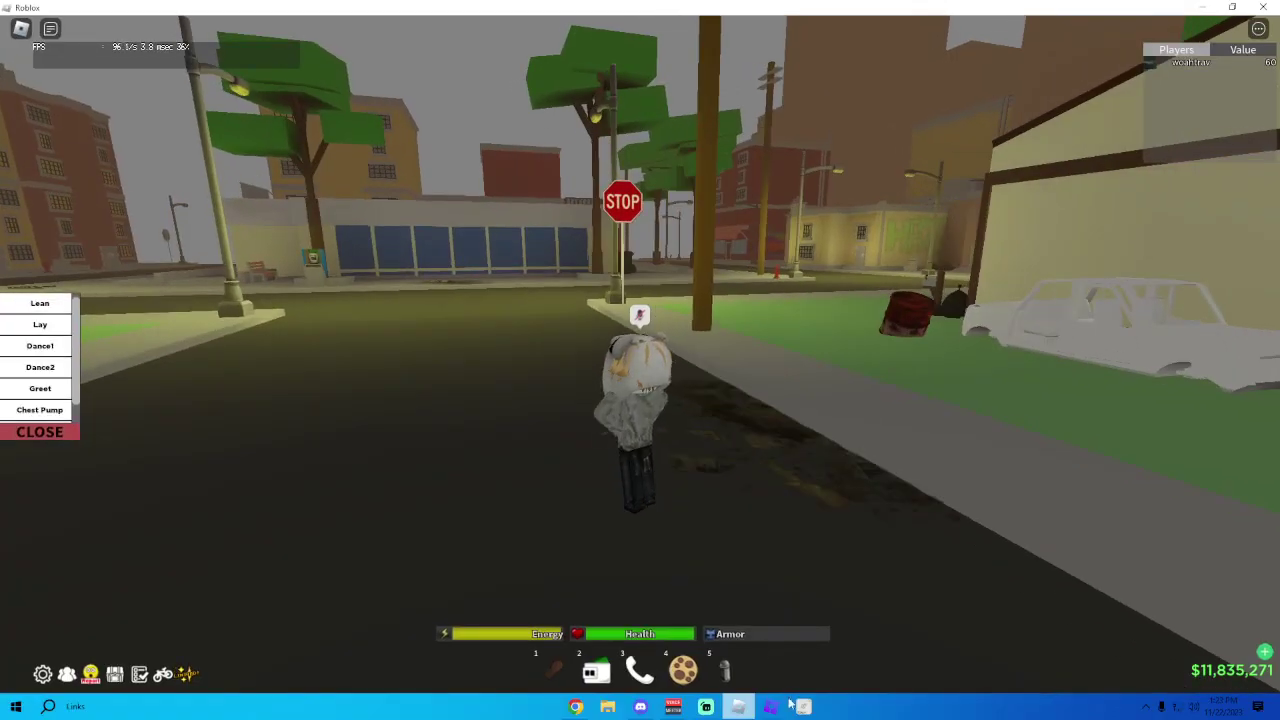
pyautogui.click(771, 707)
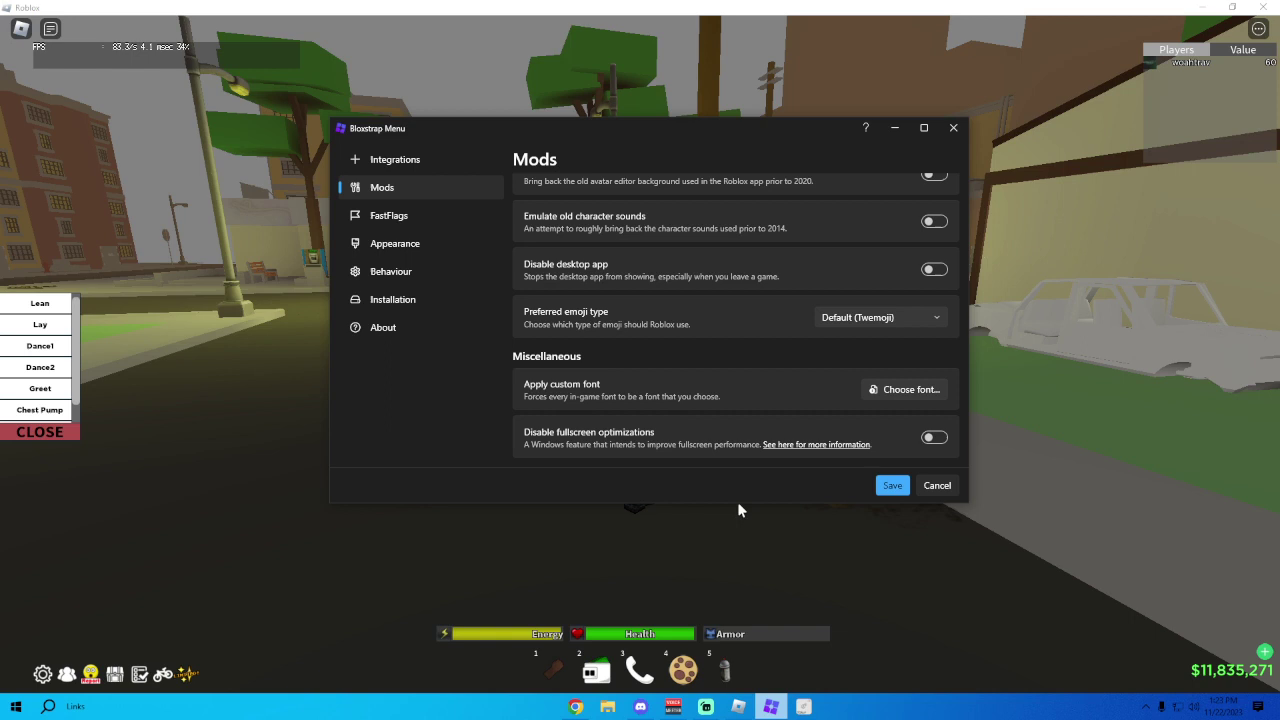
# - In the FastFlag Editor, fill in a new flag named FFlagDebugDisplayFPS with the value True, and dismiss it without adding it
pyautogui.click(389, 215)
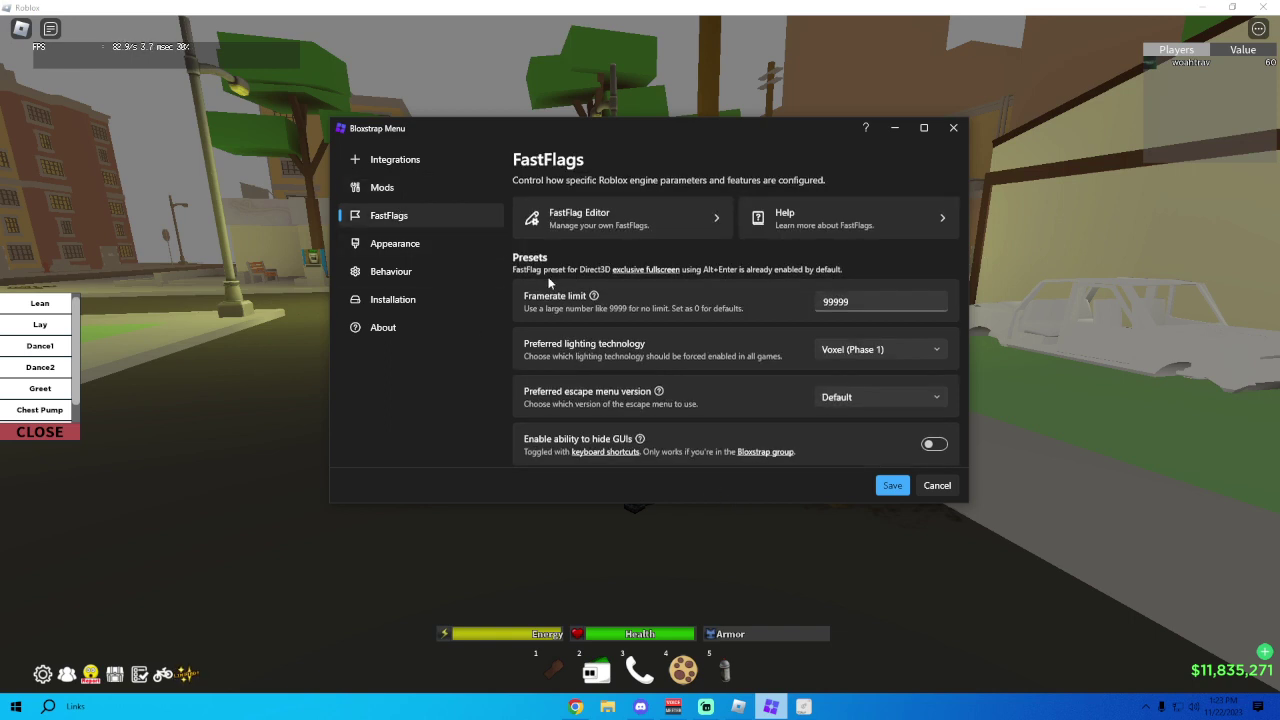
pyautogui.click(621, 229)
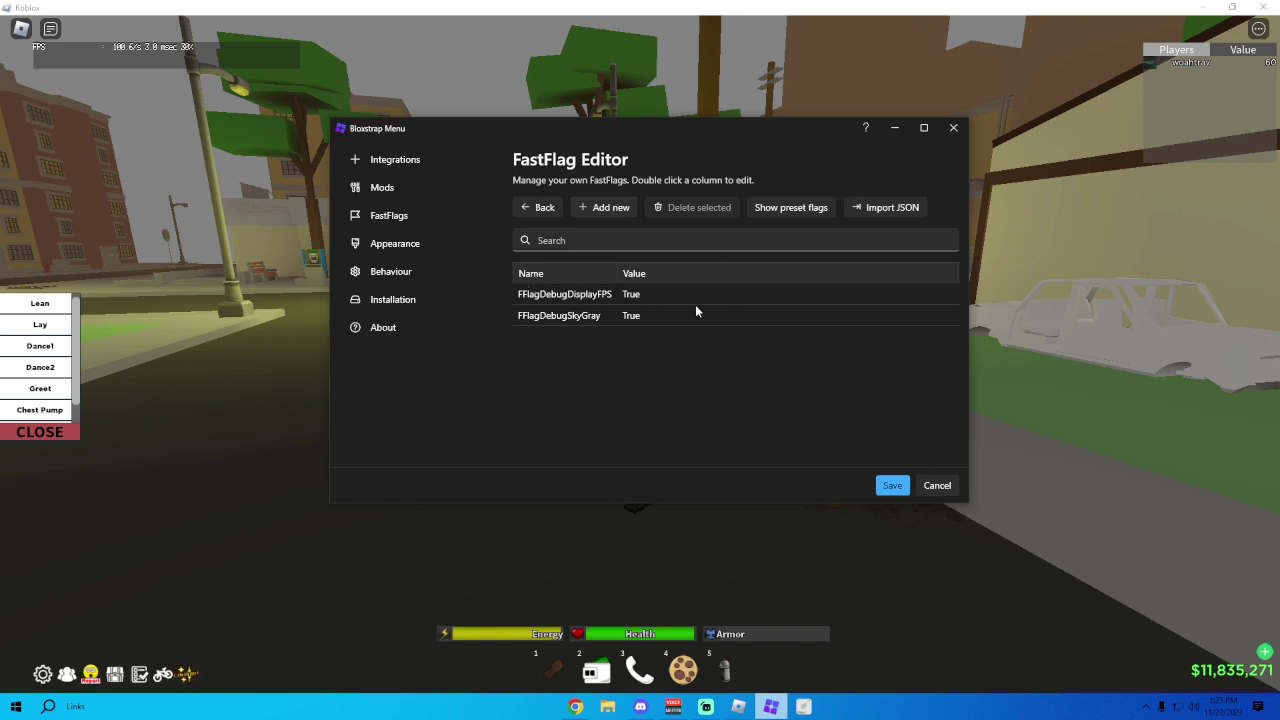
pyautogui.click(604, 208)
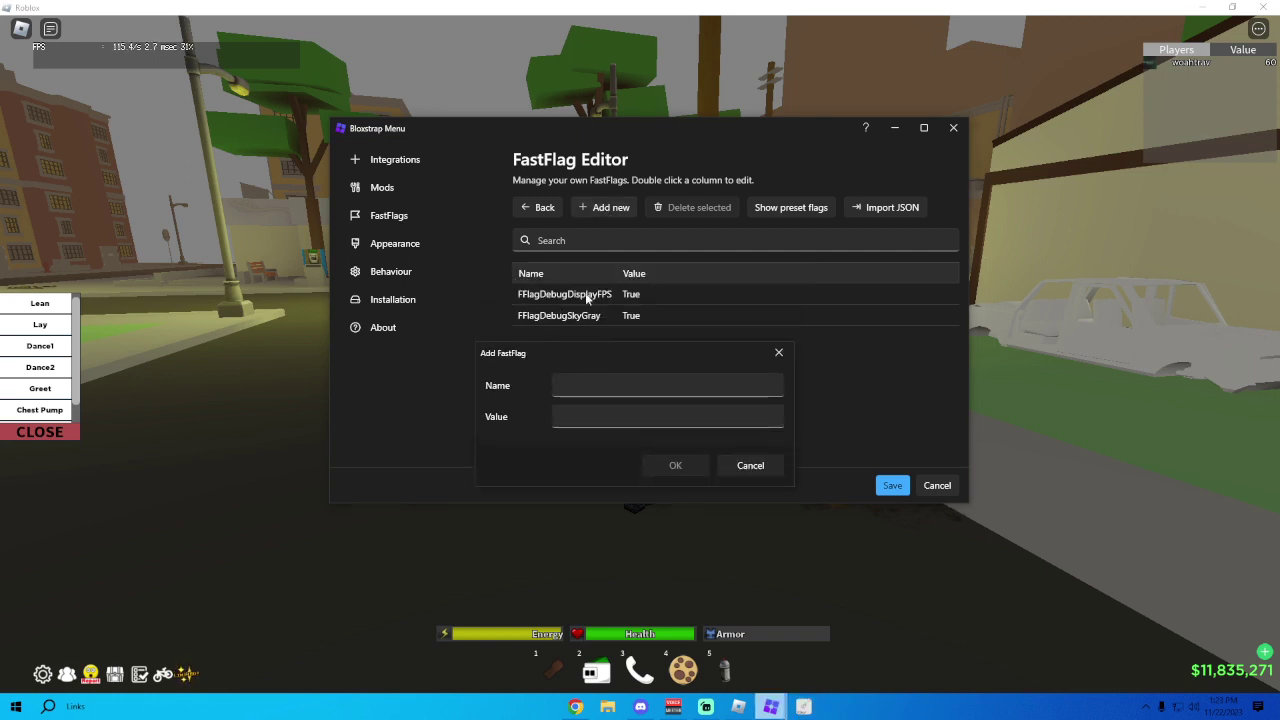
pyautogui.click(605, 385)
pyautogui.write('FF')
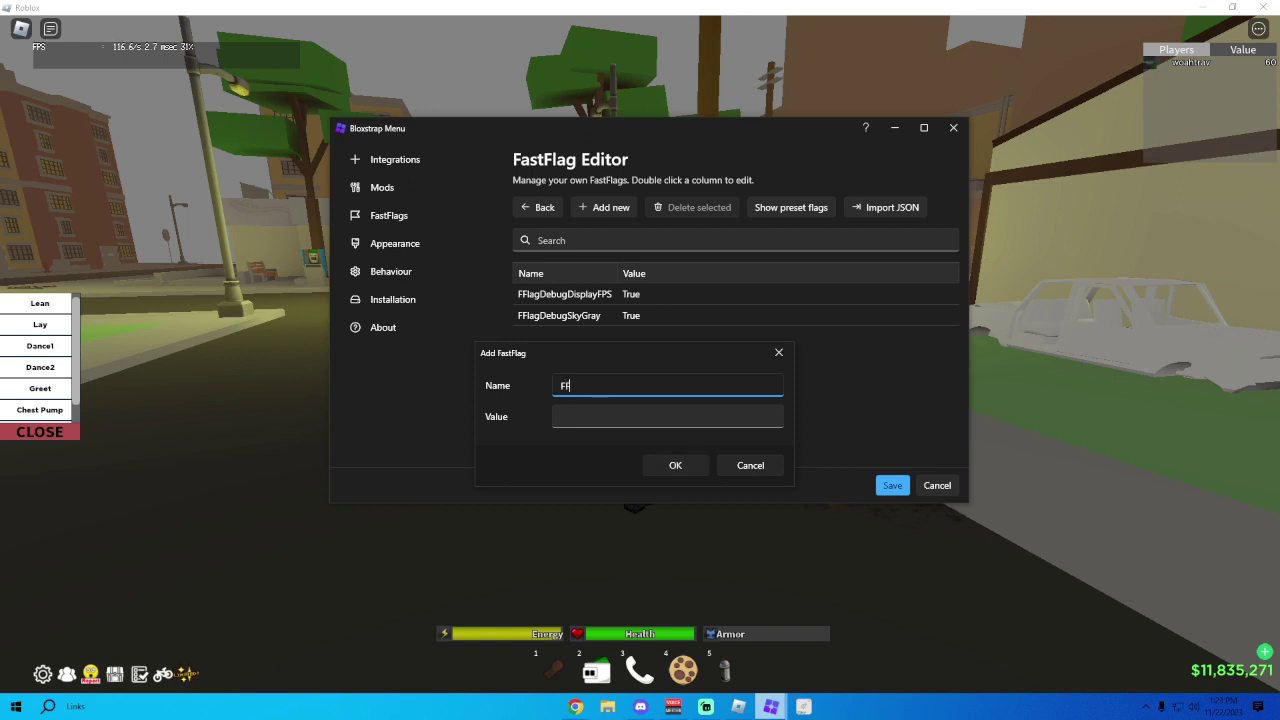
pyautogui.write('lagDebugDisplayFPS')
pyautogui.press('Tab')
pyautogui.write('Tru')
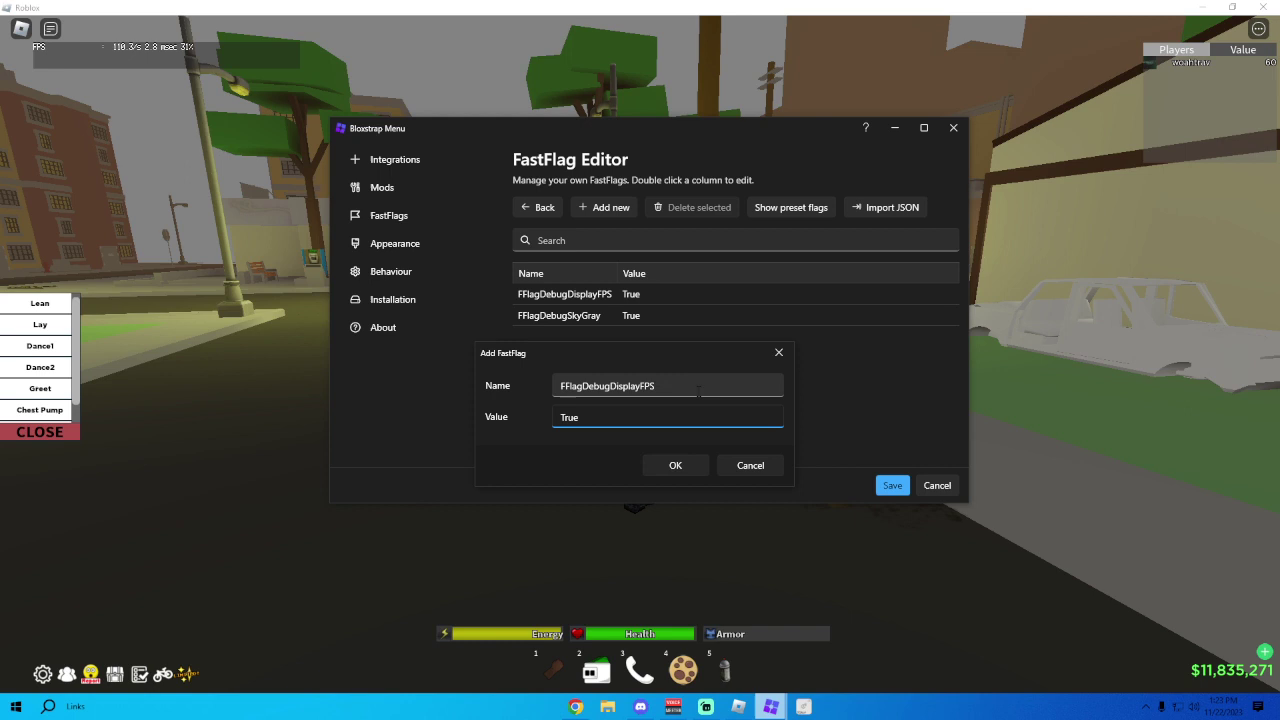
pyautogui.click(779, 352)
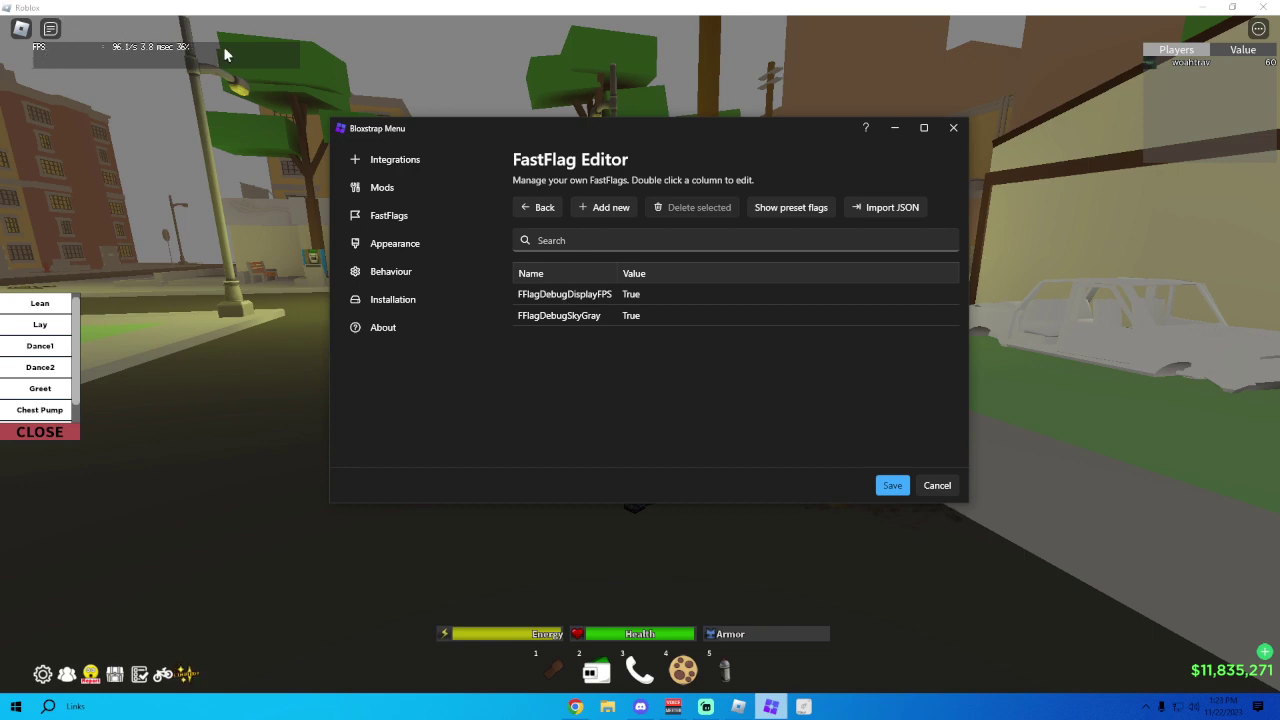
# - Minimize the Bloxstrap Menu and turn the character around on the street to face the camera
pyautogui.click(894, 127)
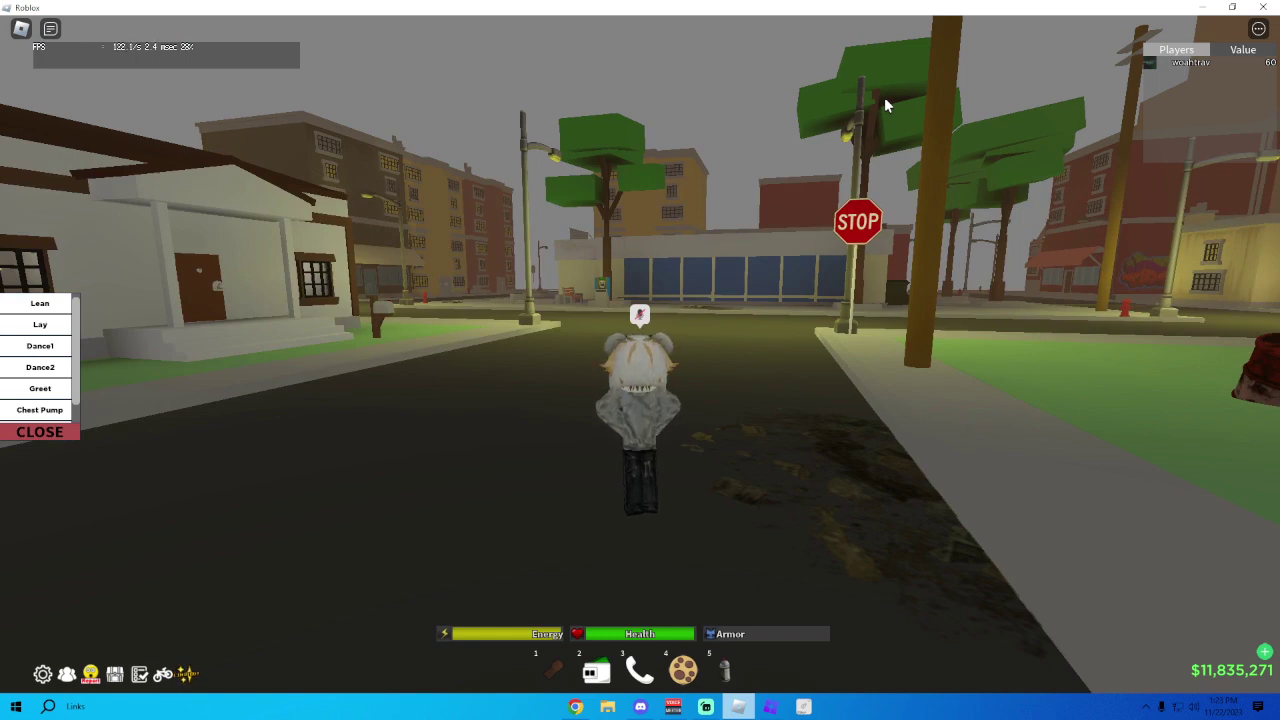
pyautogui.hotkey('ctrl', 'shift', 'Escape')
pyautogui.press('super')
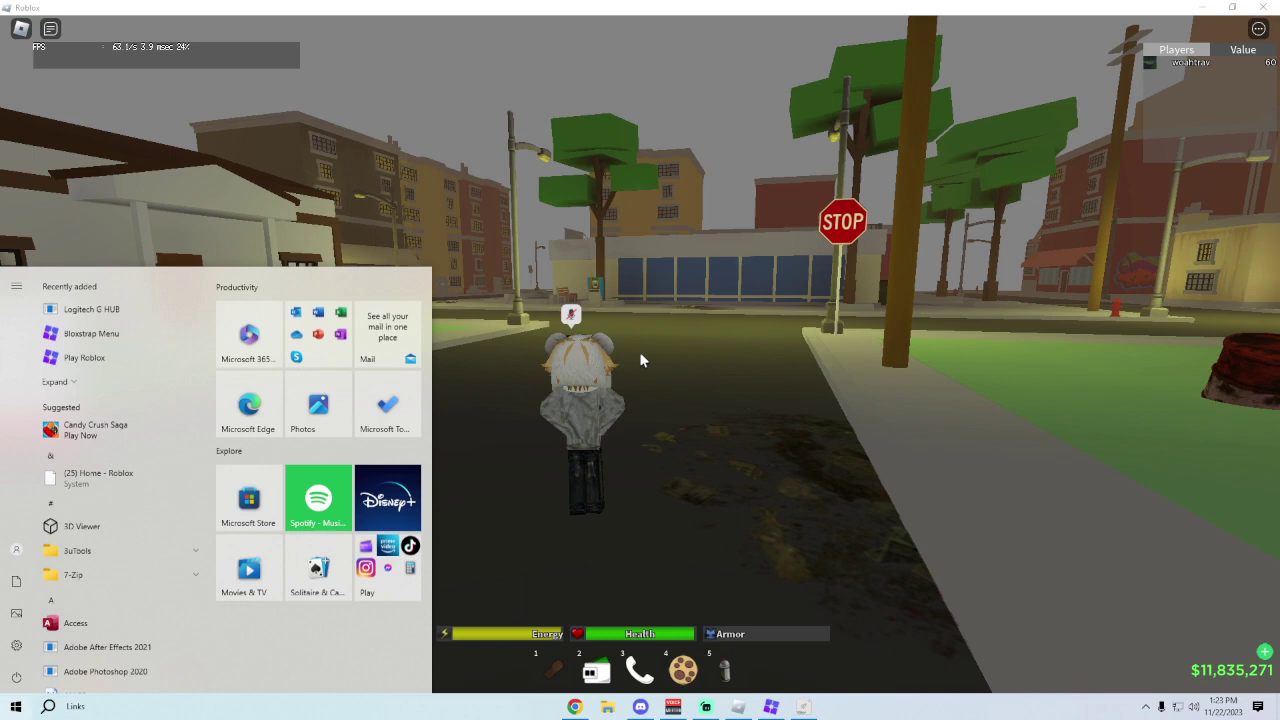
pyautogui.click(641, 358)
pyautogui.press('a')
pyautogui.press('shift')
pyautogui.press('s')
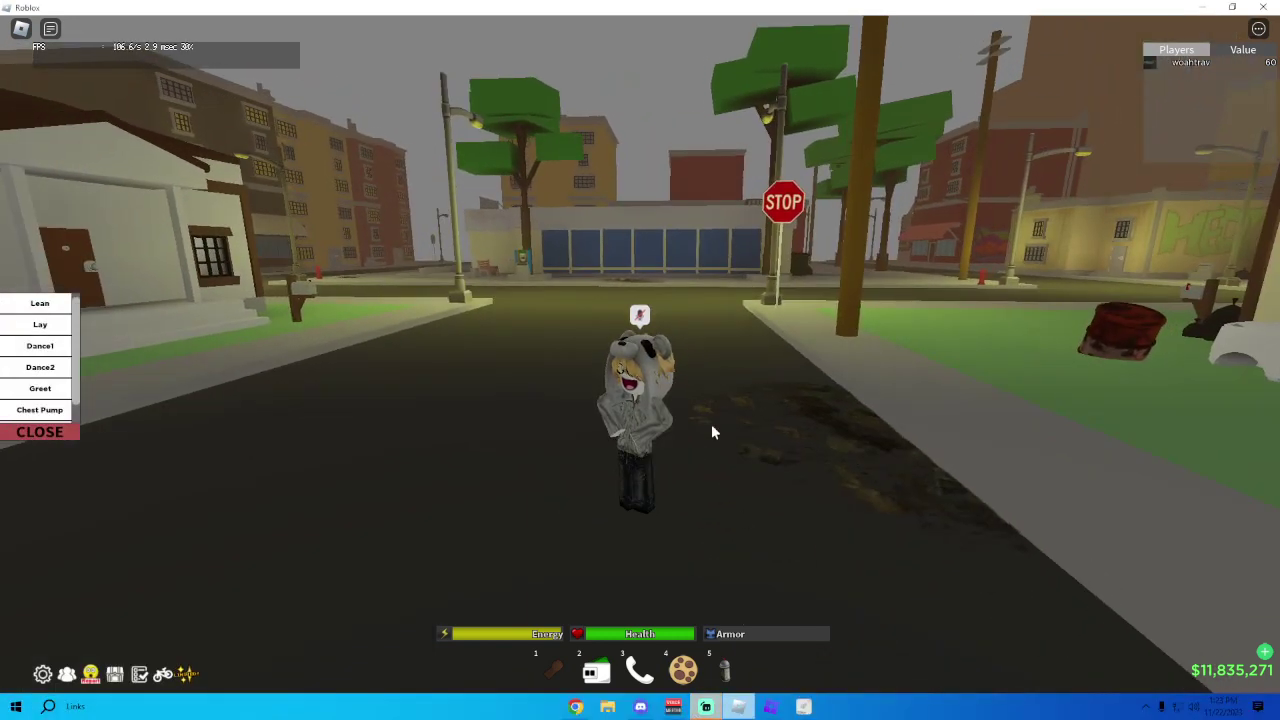
# - Bring up the FastFlag Editor briefly, return to the game, and run the character back and forth across the street with a jump
pyautogui.click(770, 707)
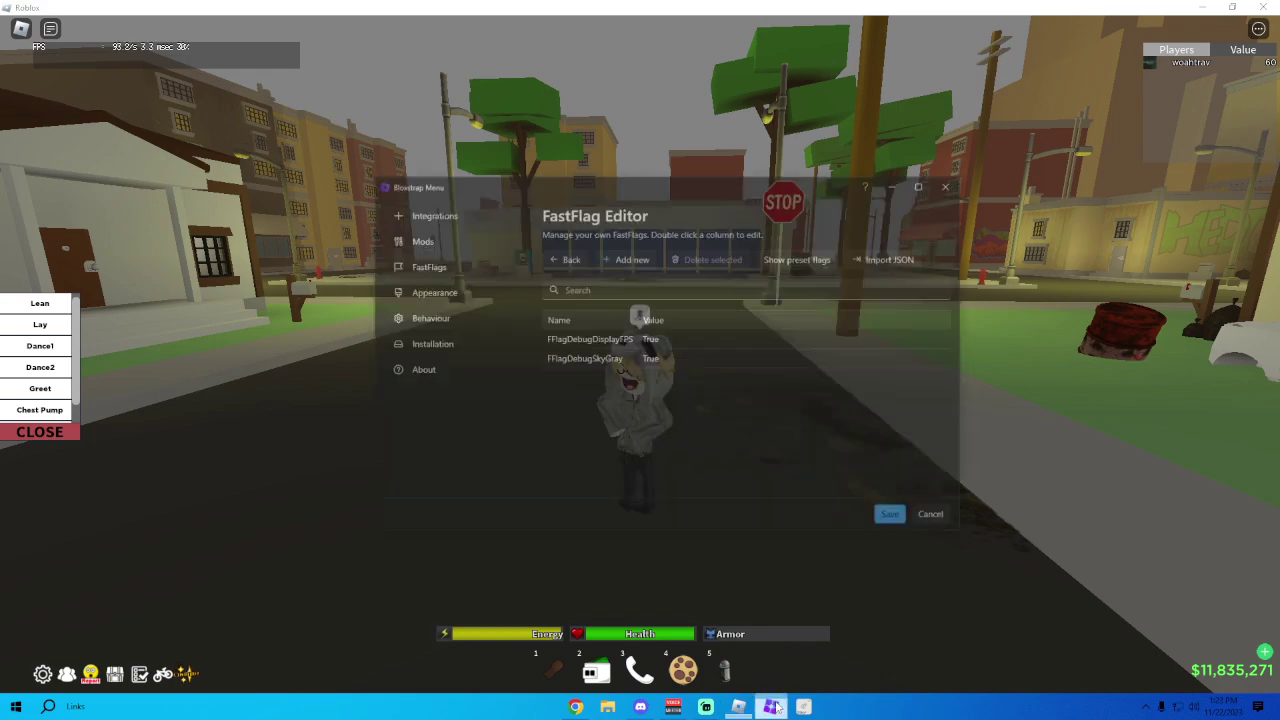
pyautogui.click(743, 96)
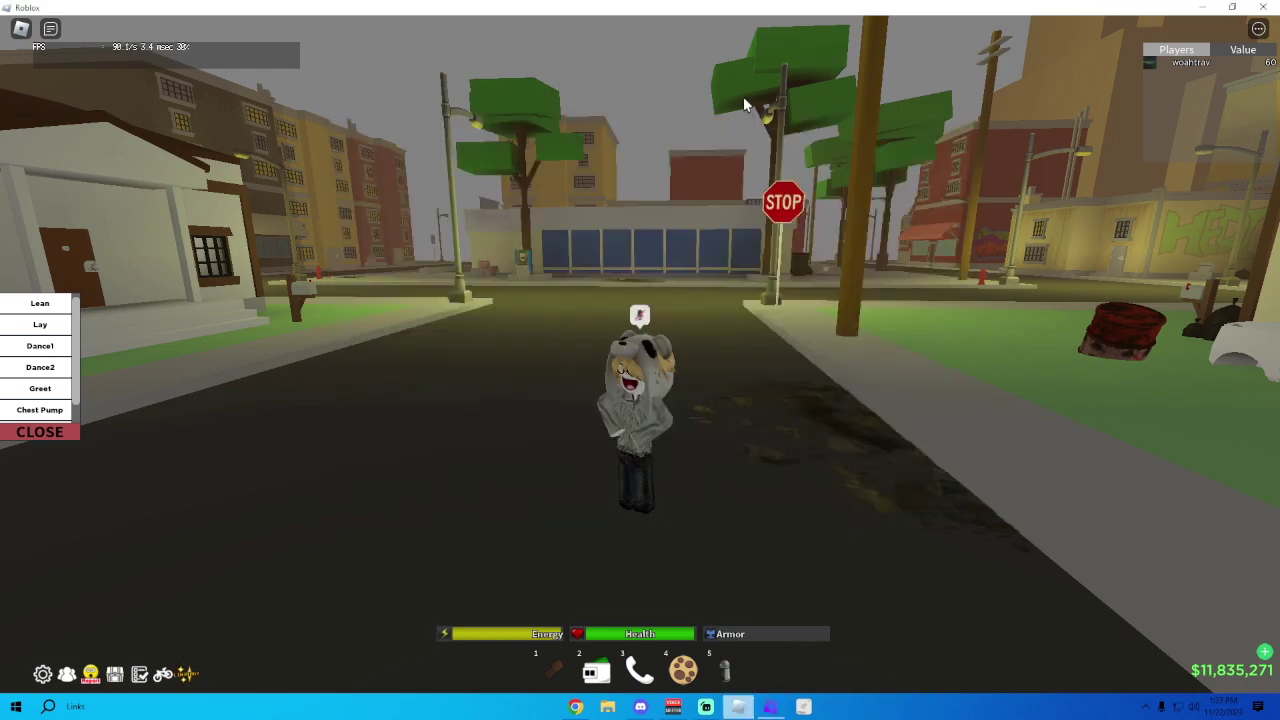
pyautogui.press('w')
pyautogui.press('space')
pyautogui.press('s')
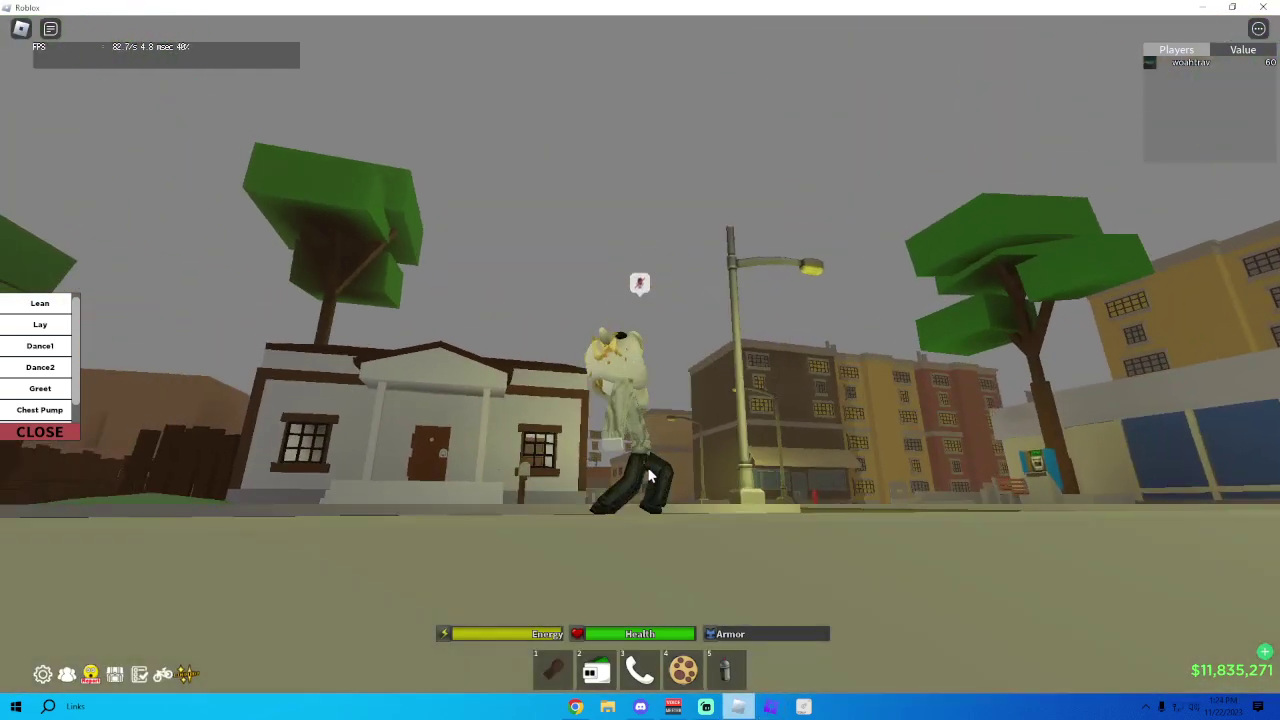
pyautogui.press('w')
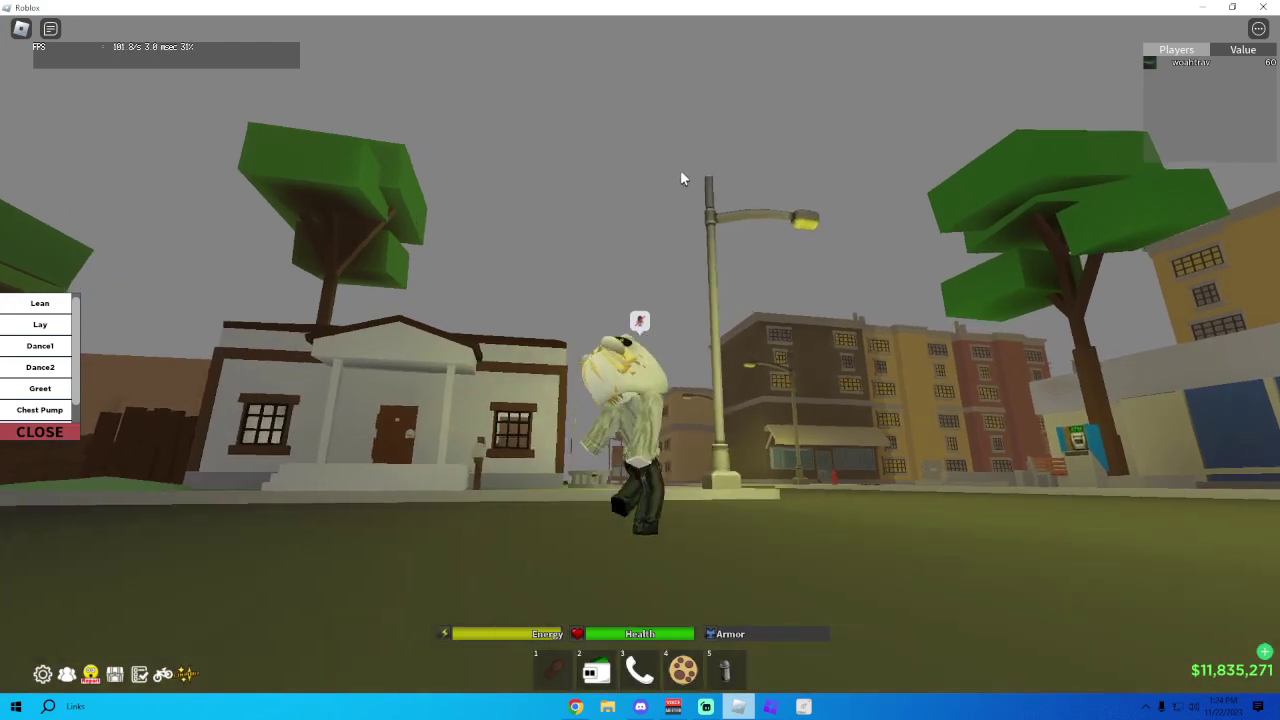
pyautogui.press('s')
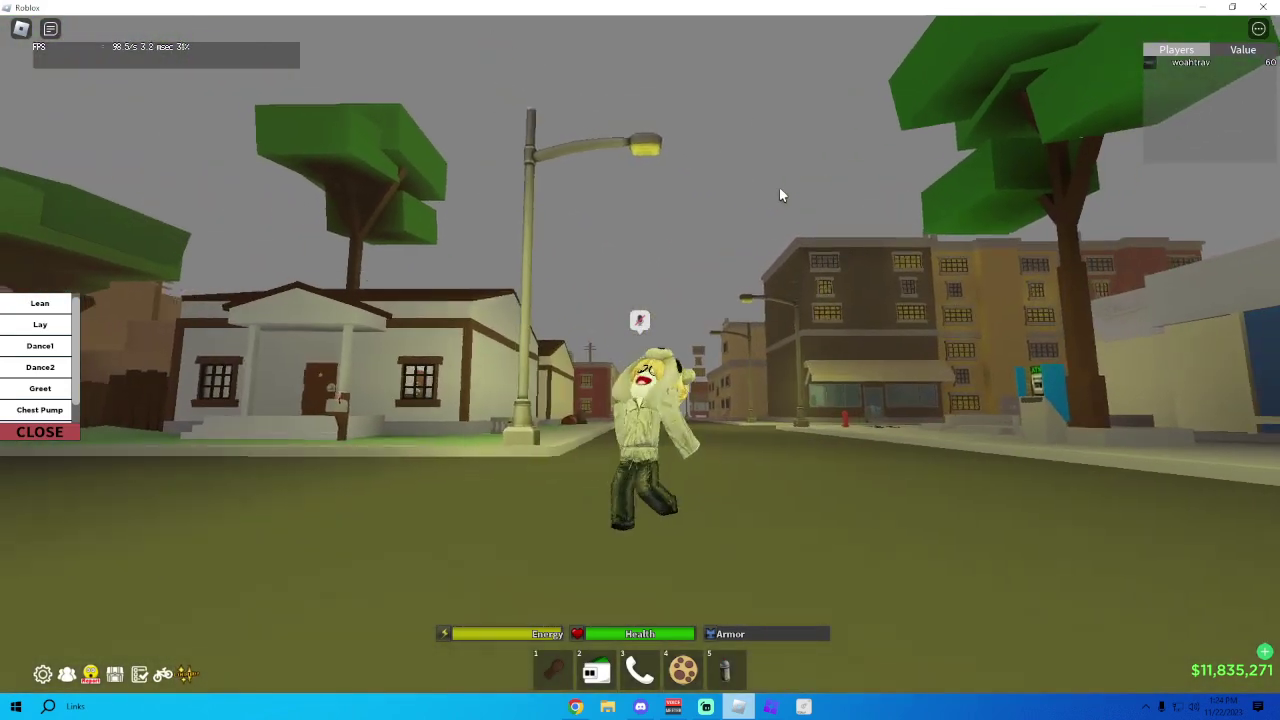
# - Examine the Bloxstrap FastFlags presets, from the framerate limit and preferred lighting technology options to the alternate graphics quality selector
pyautogui.click(770, 706)
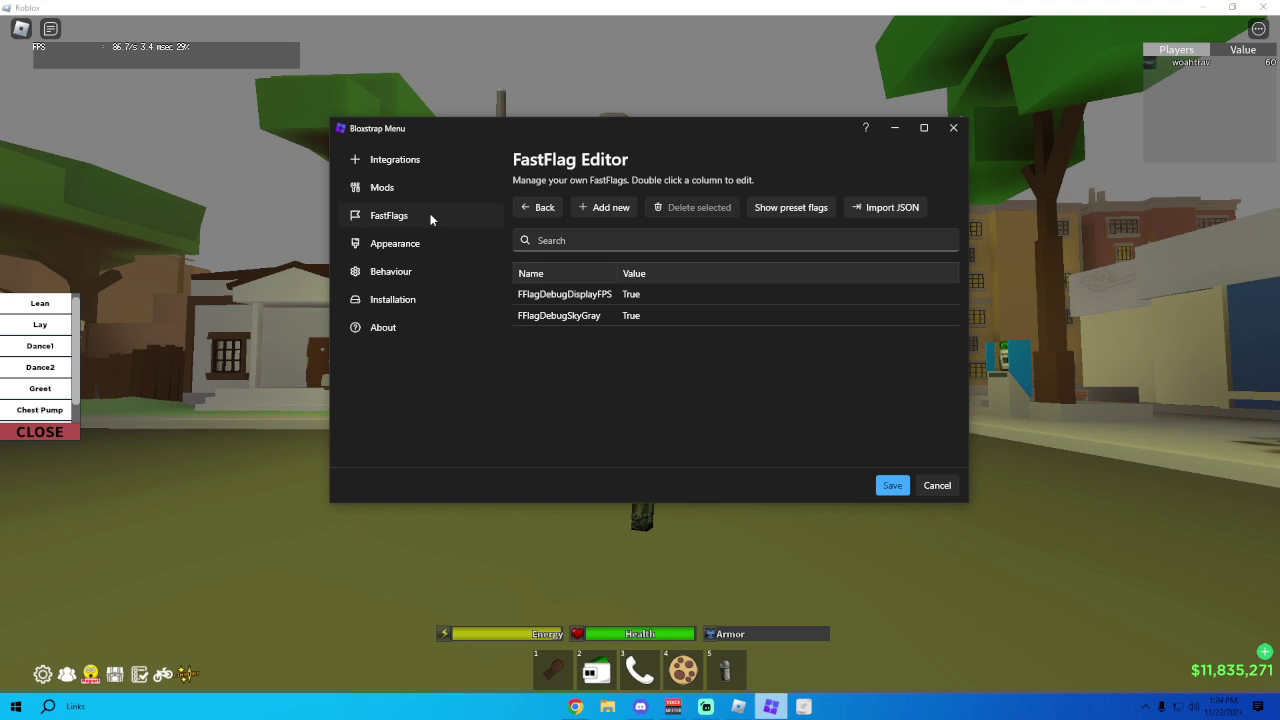
pyautogui.click(445, 215)
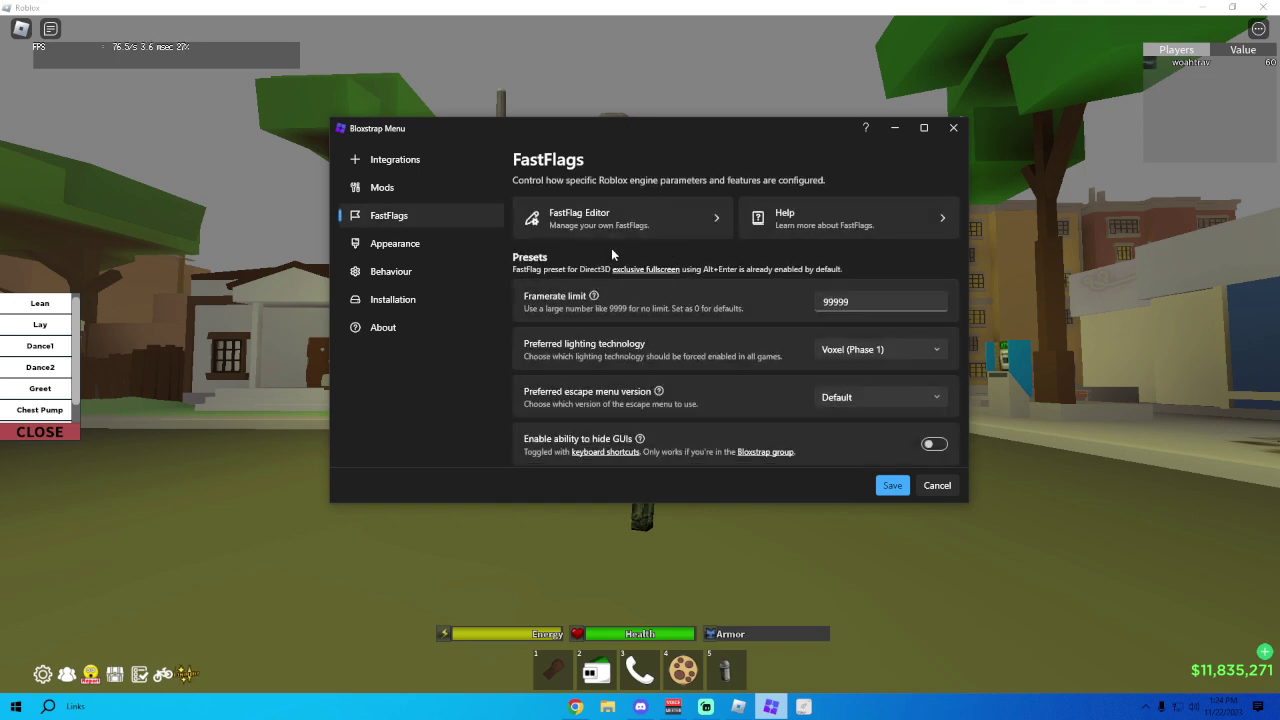
pyautogui.click(861, 301)
pyautogui.moveTo(853, 301); pyautogui.dragTo(802, 307)
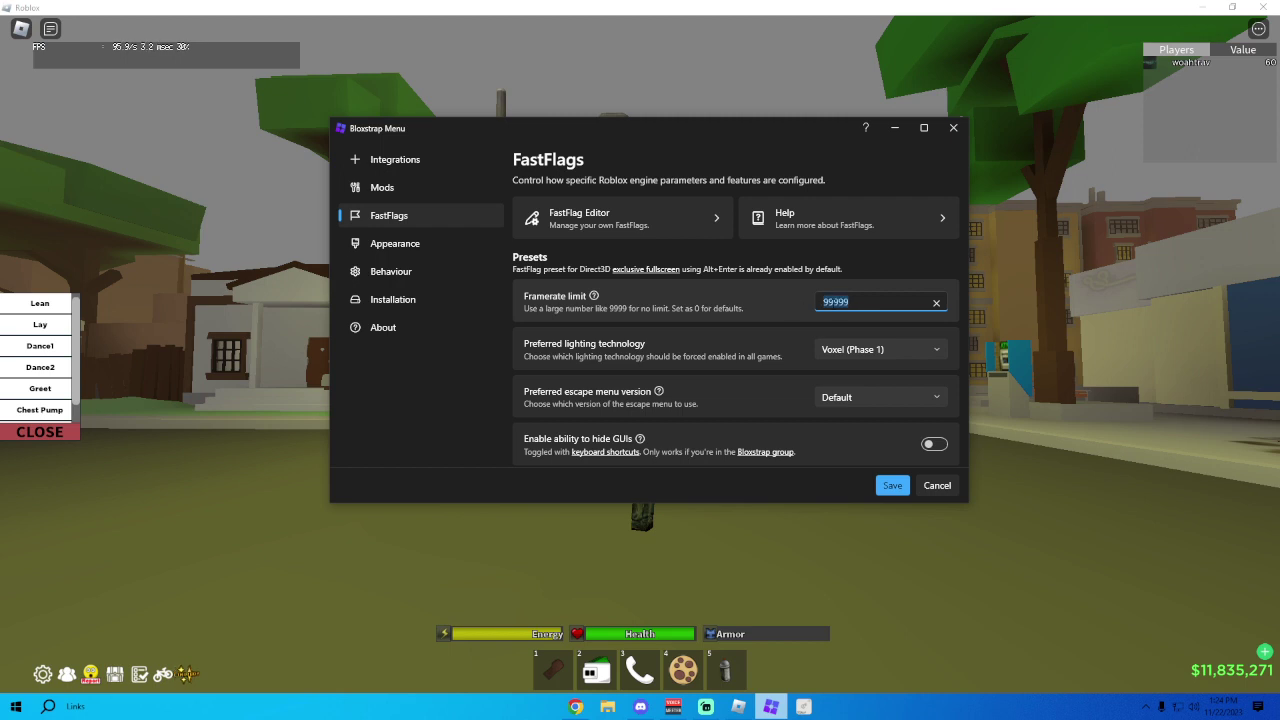
pyautogui.click(881, 299)
pyautogui.click(851, 346)
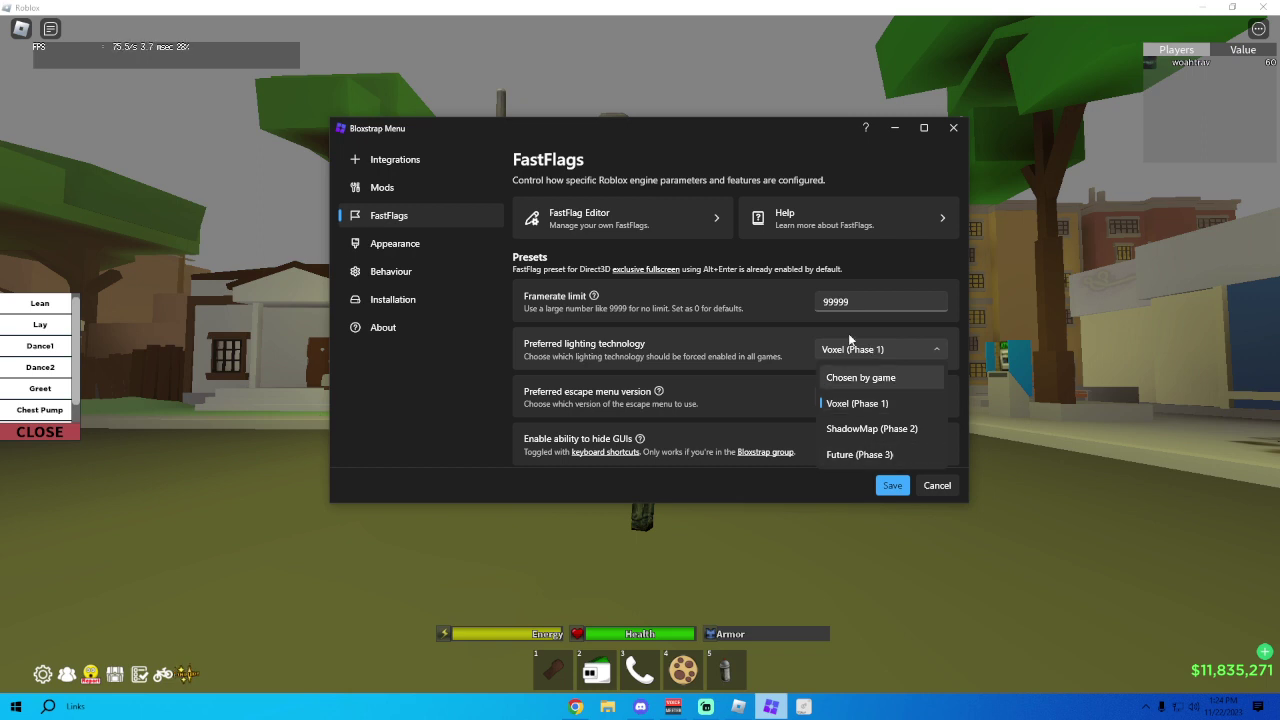
pyautogui.click(838, 345)
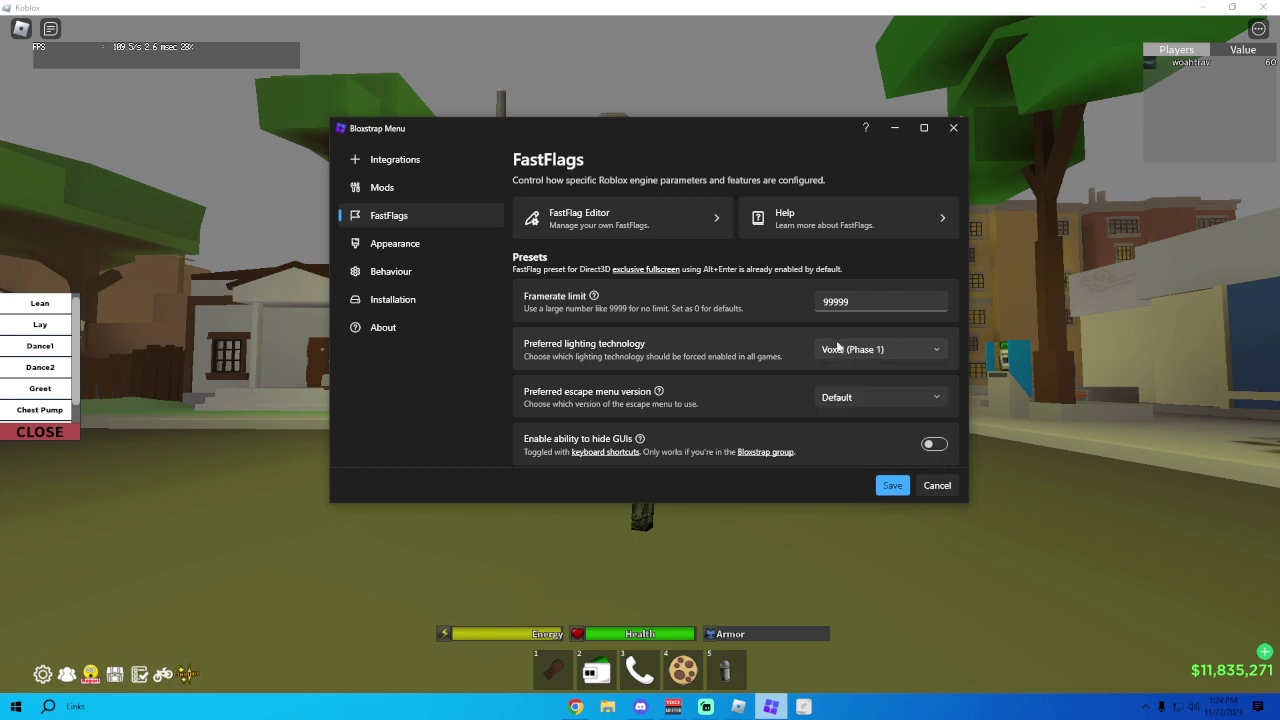
pyautogui.scroll(-3, 688, 378)
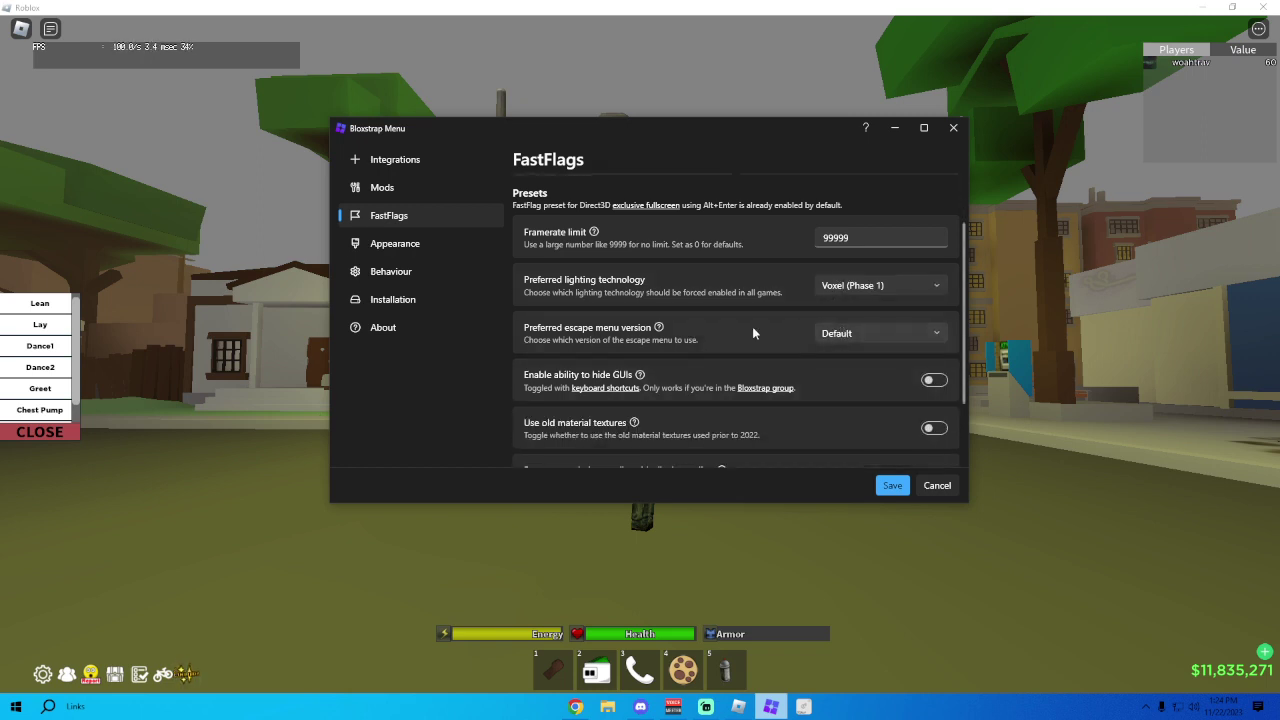
pyautogui.scroll(-2, 843, 373)
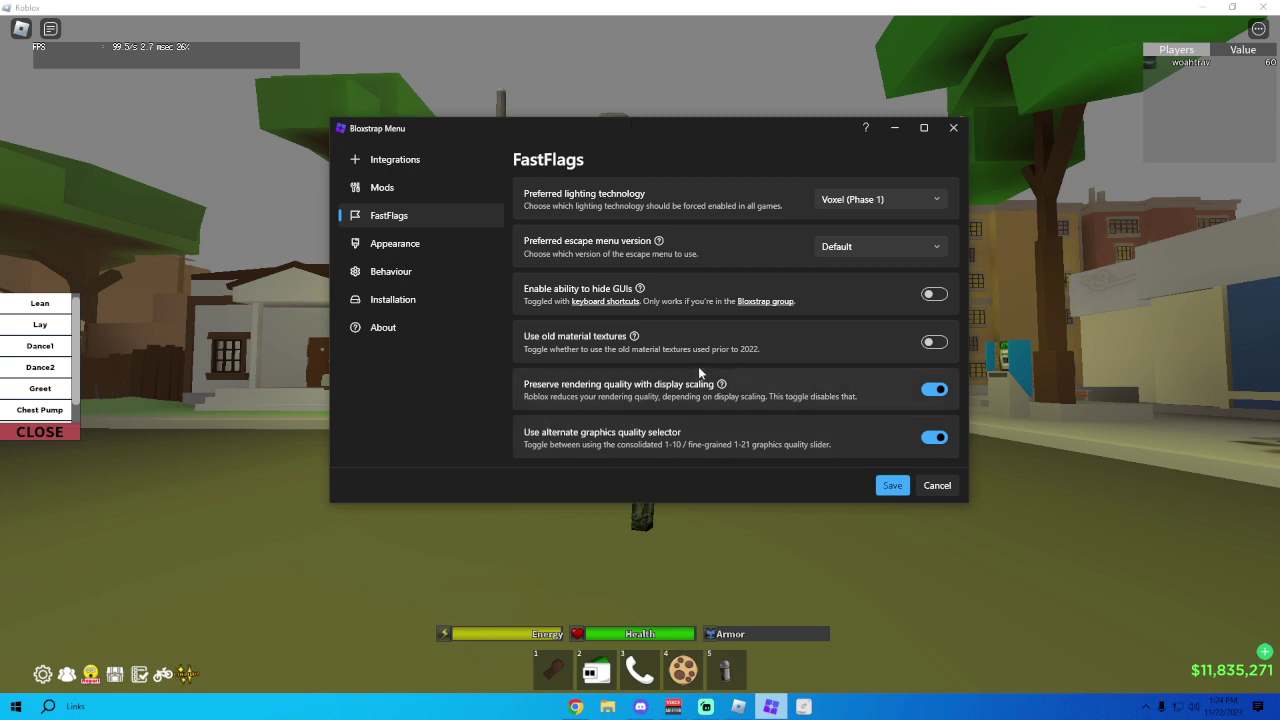
pyautogui.click(1051, 397)
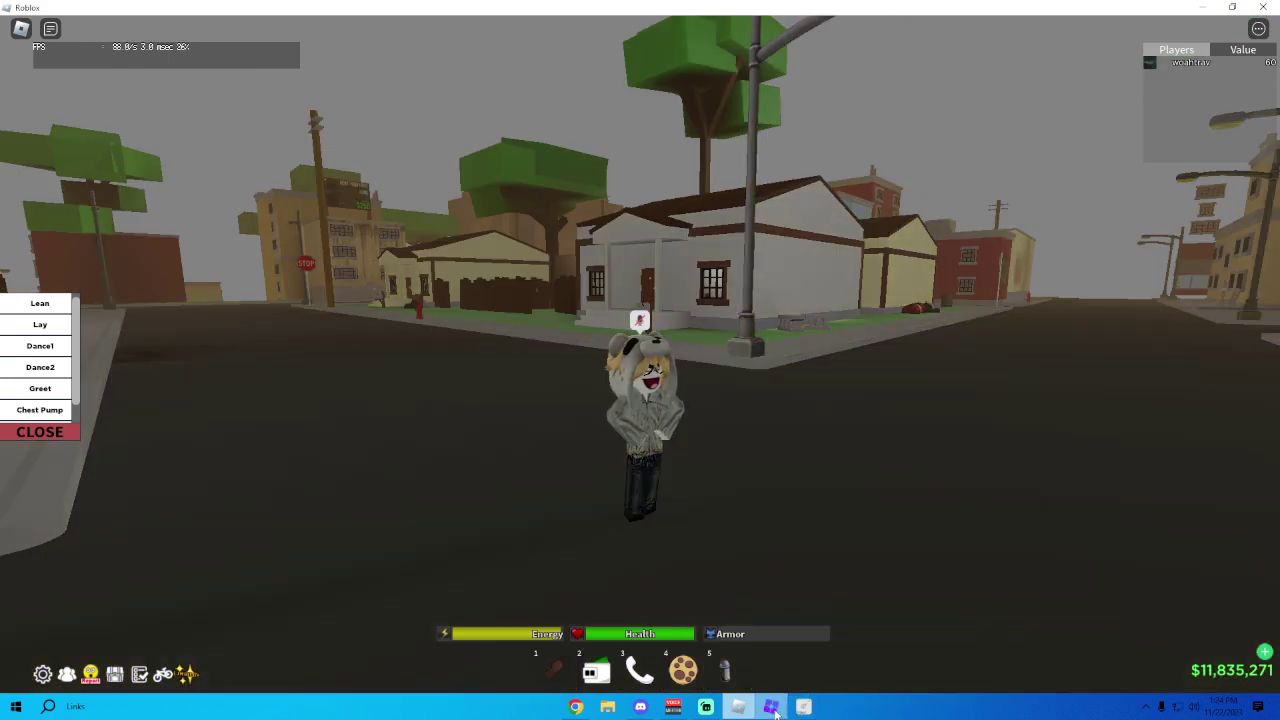
pyautogui.click(771, 707)
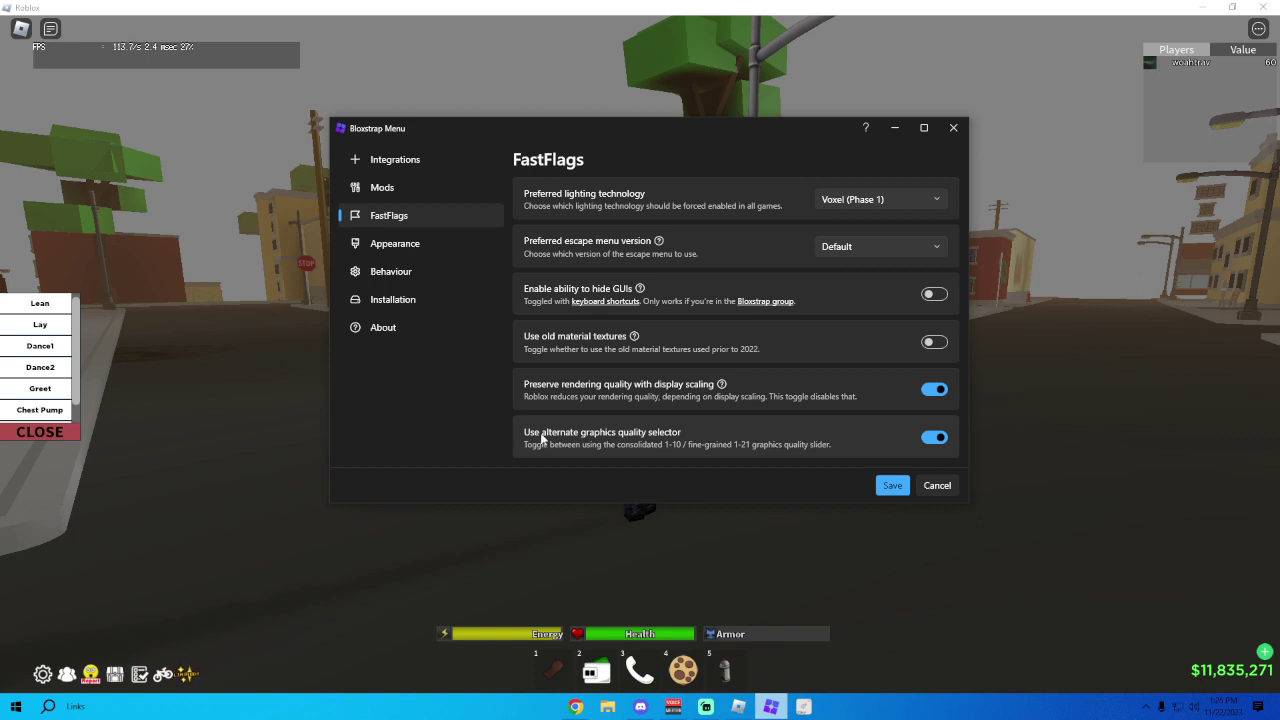
# - Switch to the Roblox game, adjust the Graphics Quality level in its settings, and resume playing
pyautogui.click(255, 396)
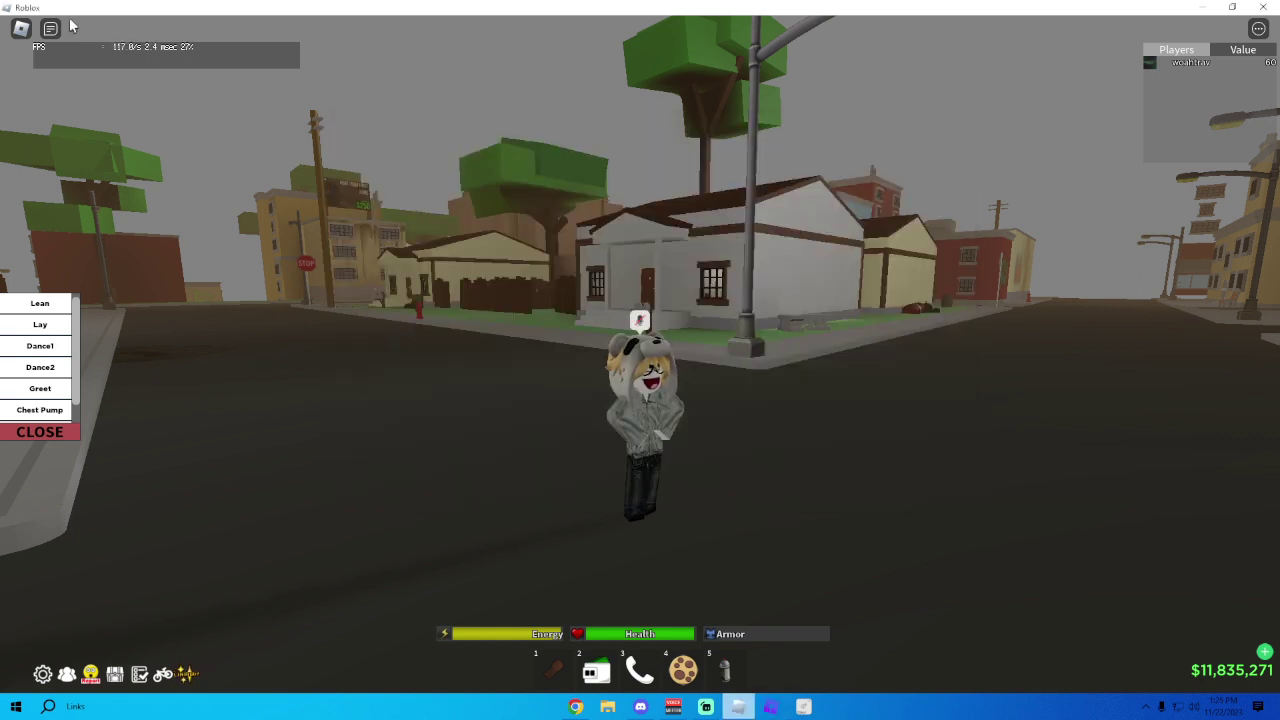
pyautogui.click(21, 30)
pyautogui.click(547, 132)
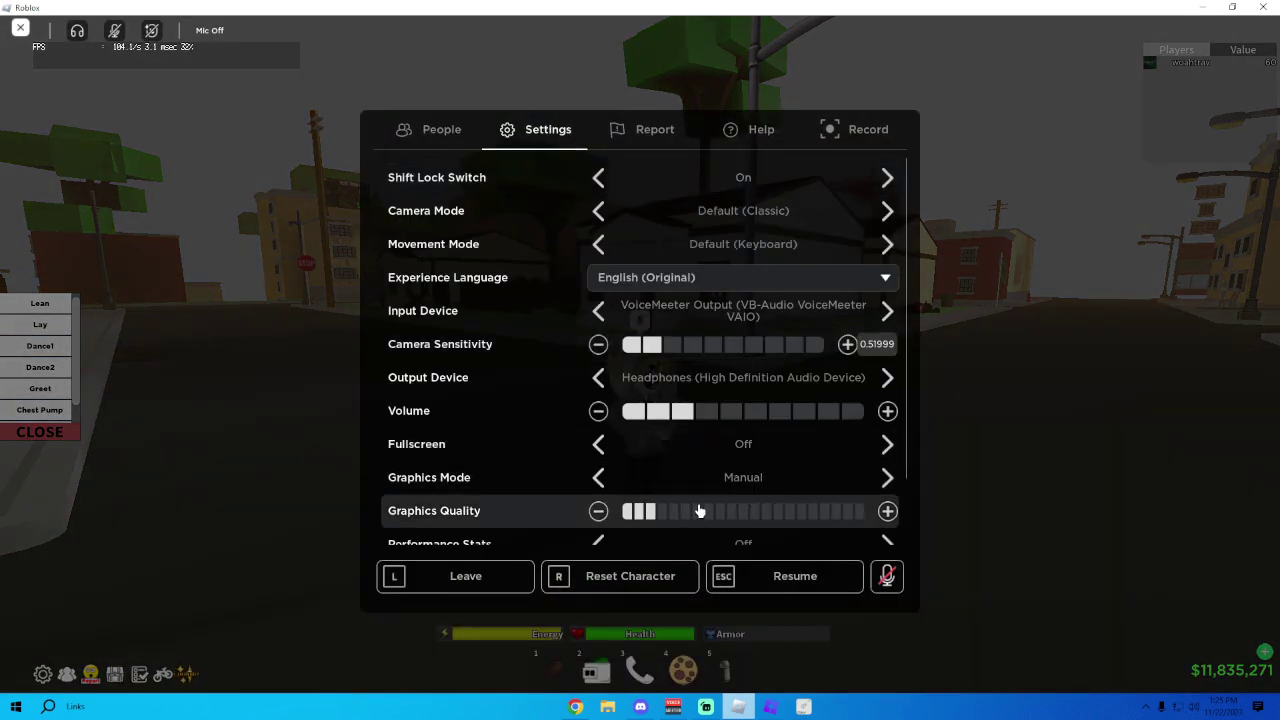
pyautogui.moveTo(700, 517); pyautogui.dragTo(661, 516)
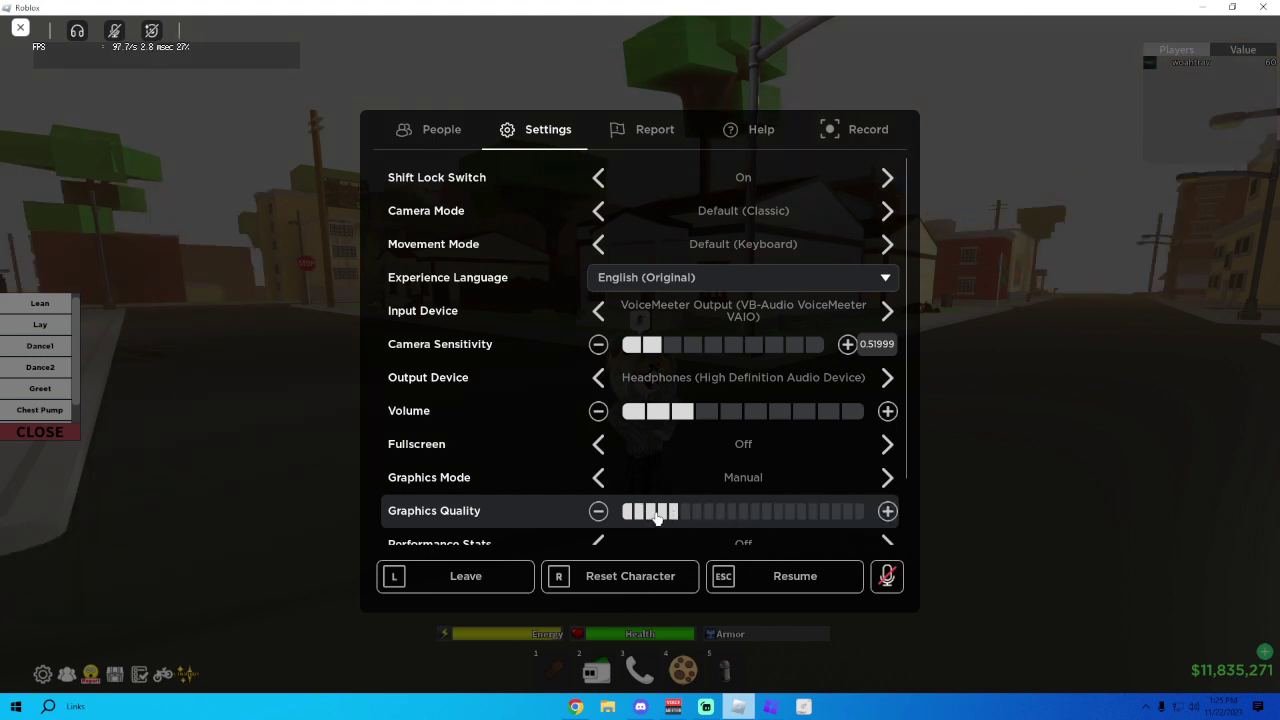
pyautogui.click(663, 517)
pyautogui.click(652, 517)
pyautogui.click(663, 517)
pyautogui.click(760, 596)
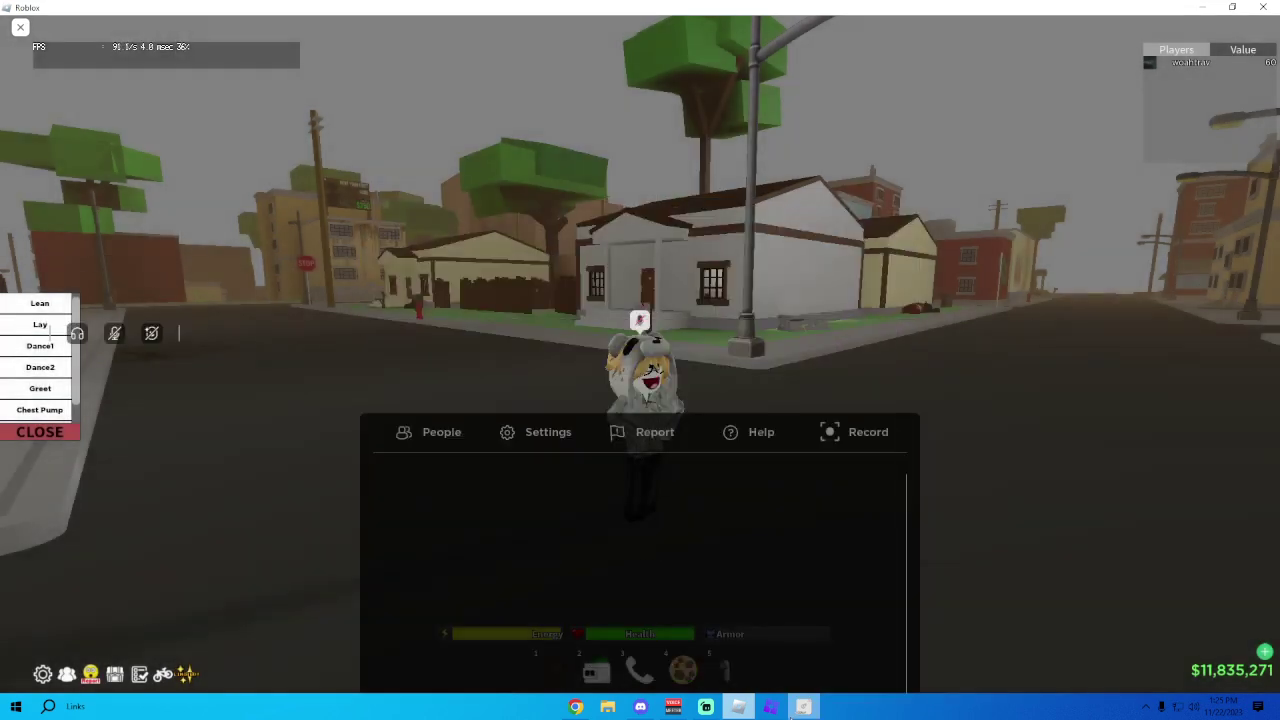
# - Review Bloxstrap's Appearance, Behaviour, Installation and Integrations pages, and save the settings
pyautogui.click(771, 707)
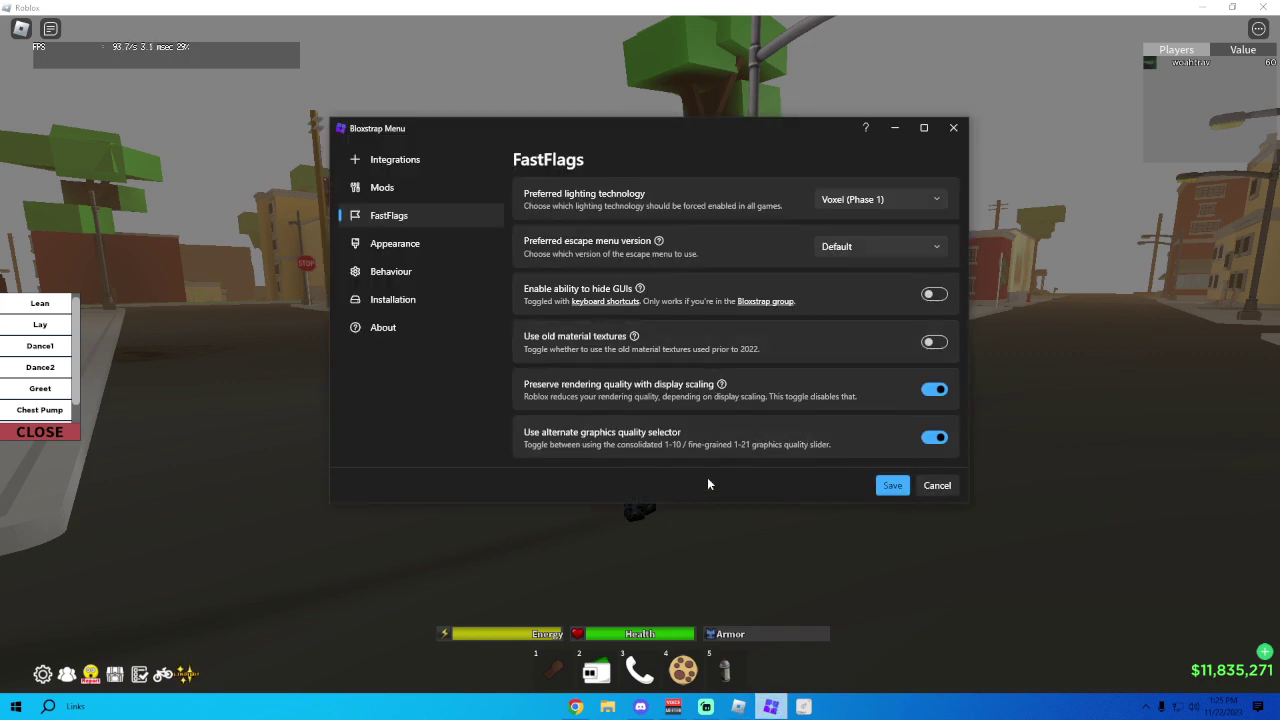
pyautogui.click(400, 244)
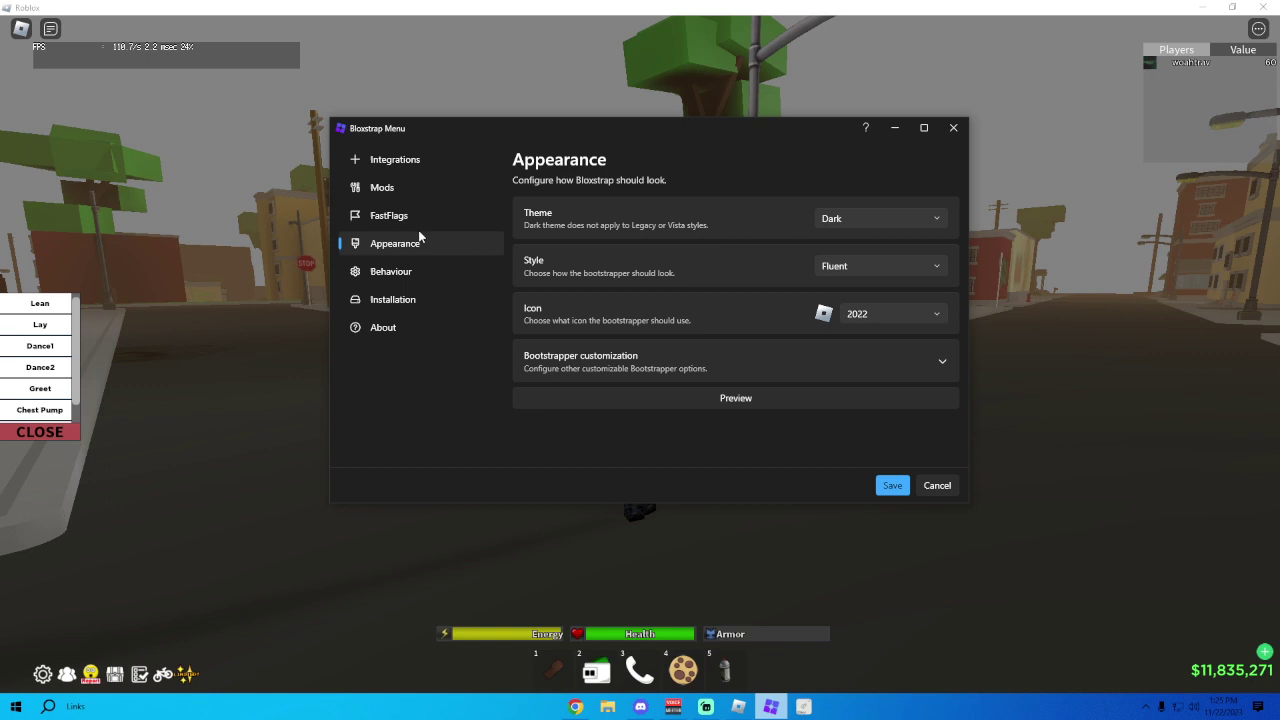
pyautogui.click(412, 283)
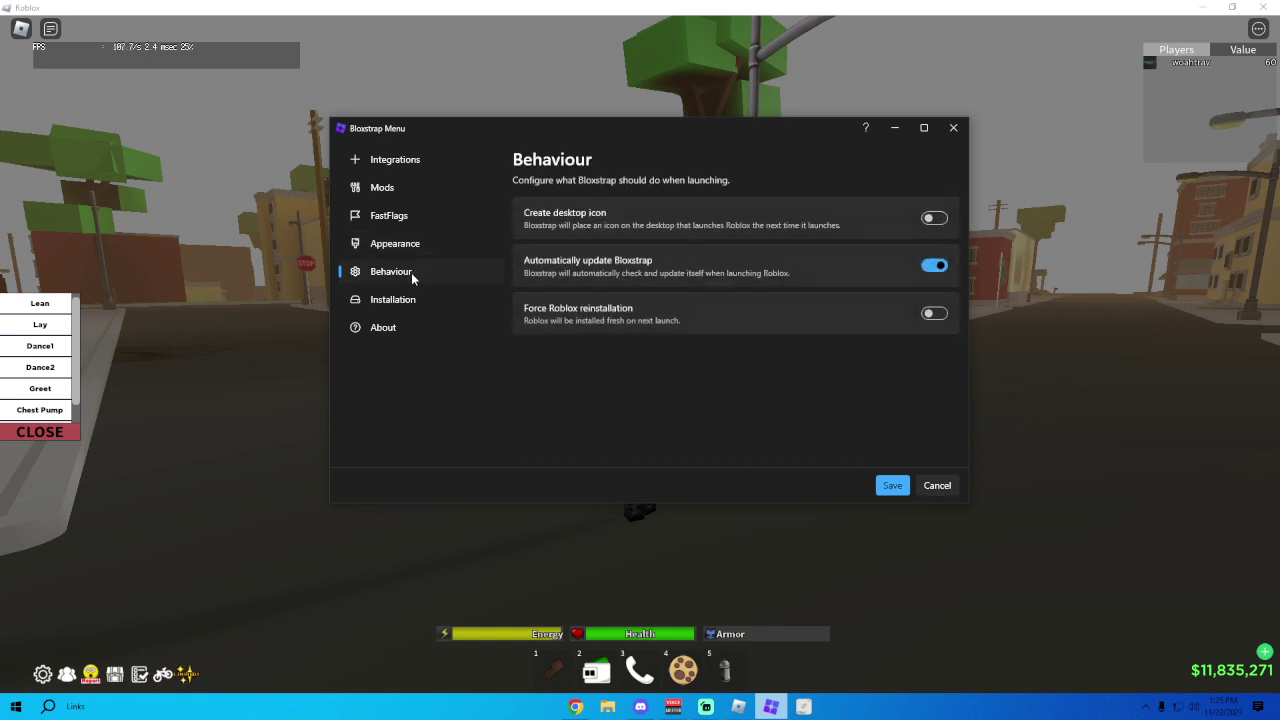
pyautogui.click(393, 303)
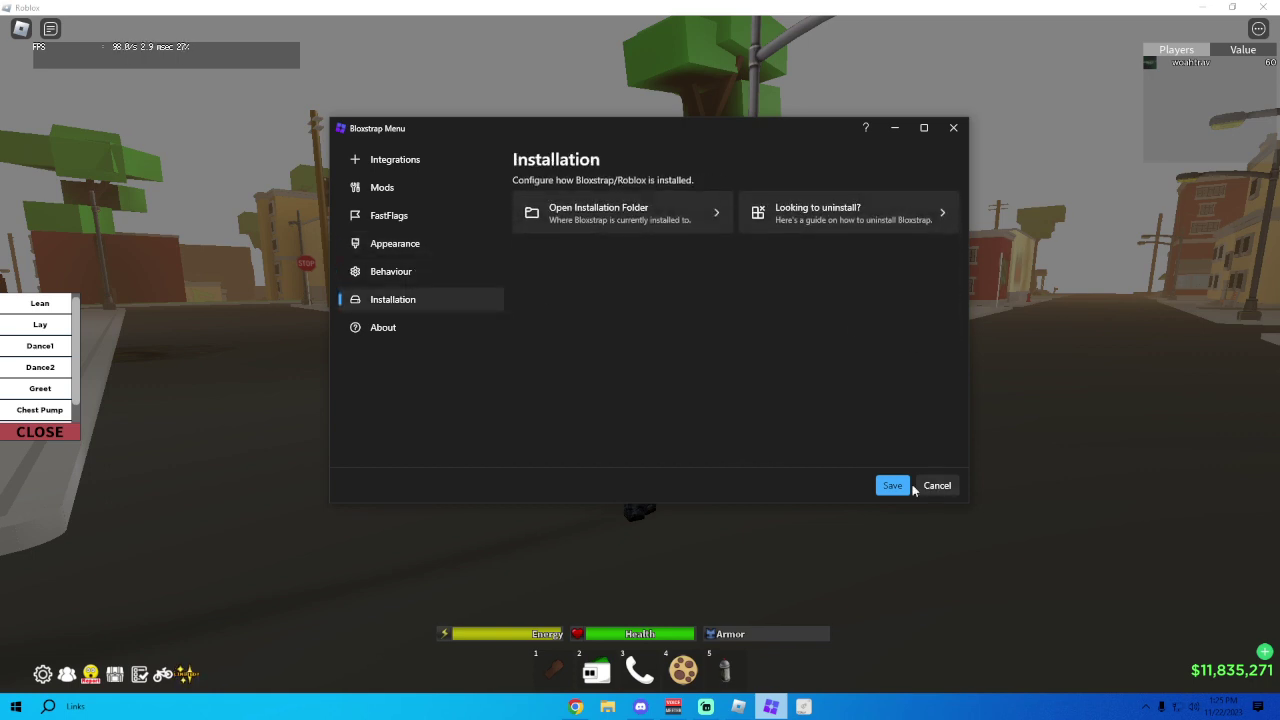
pyautogui.click(376, 164)
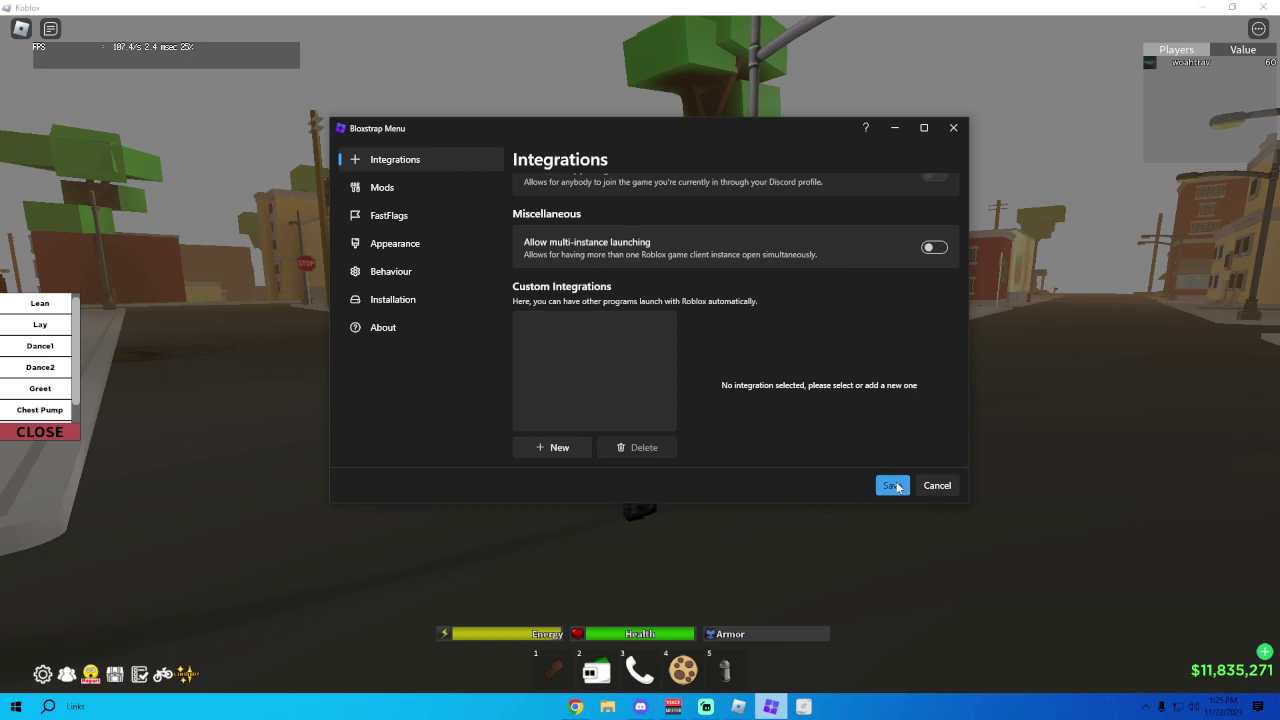
pyautogui.click(893, 486)
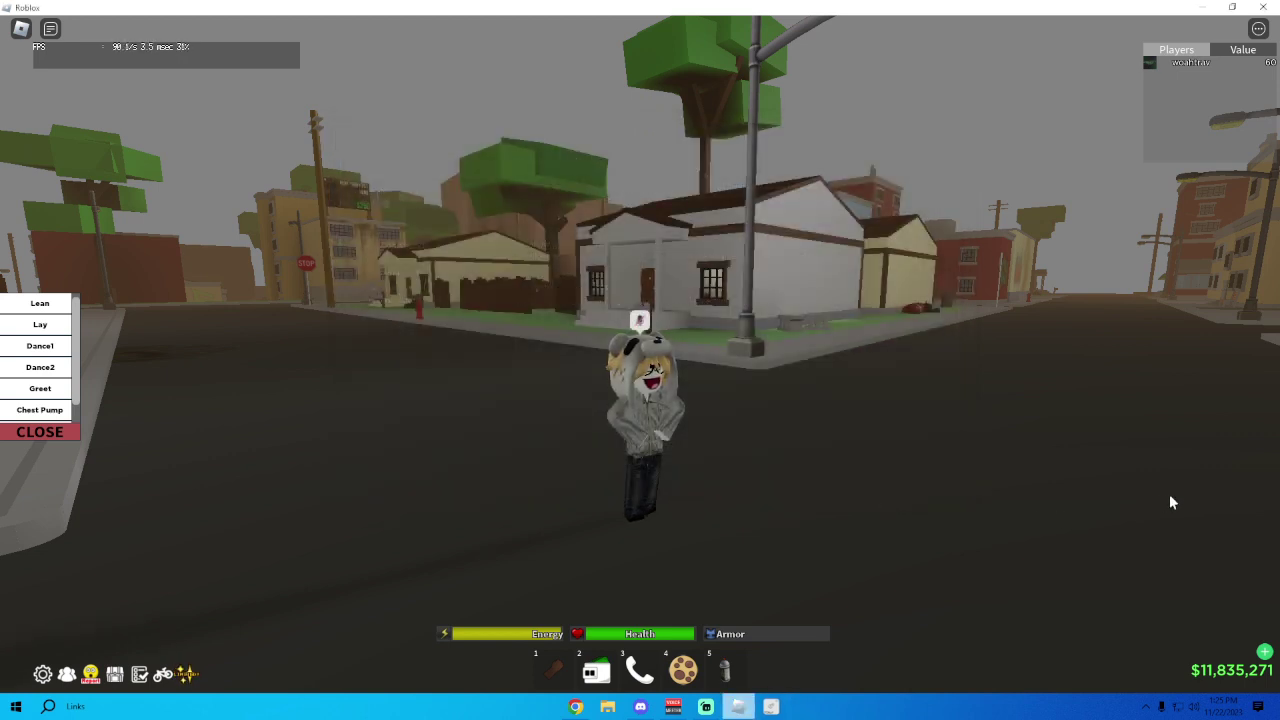
# - Turn the camera down the road and run the character along the street toward the ATM
pyautogui.rightClick(1170, 497)
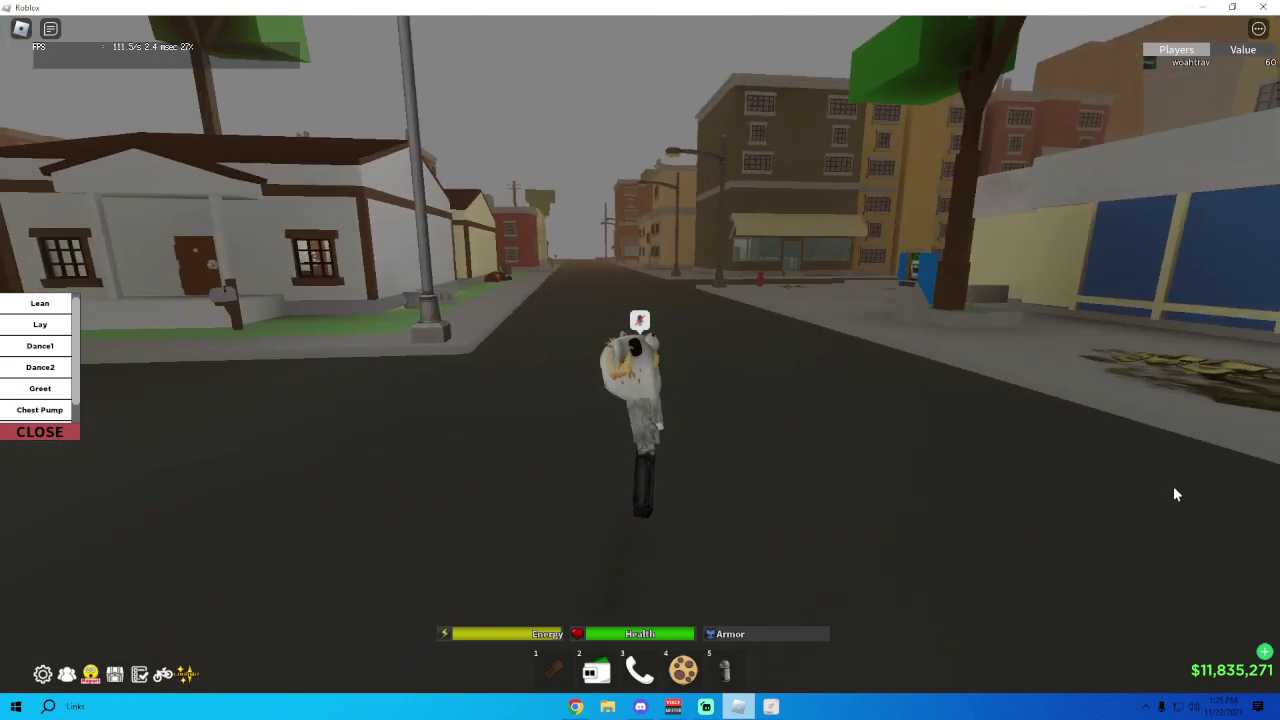
pyautogui.press('w')
pyautogui.press('d')
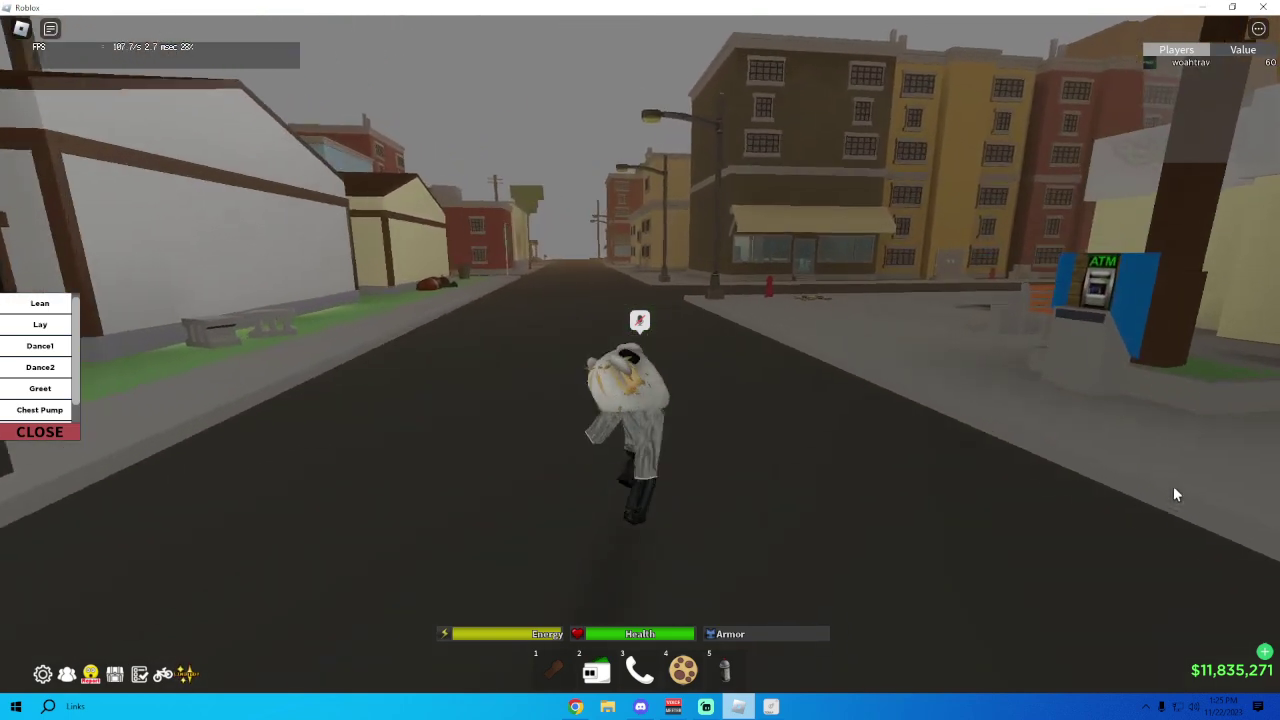
# - Run the character off the road, past the bench, and across the sidewalk and street toward the shop with the awning
pyautogui.press('w')
pyautogui.press('d')
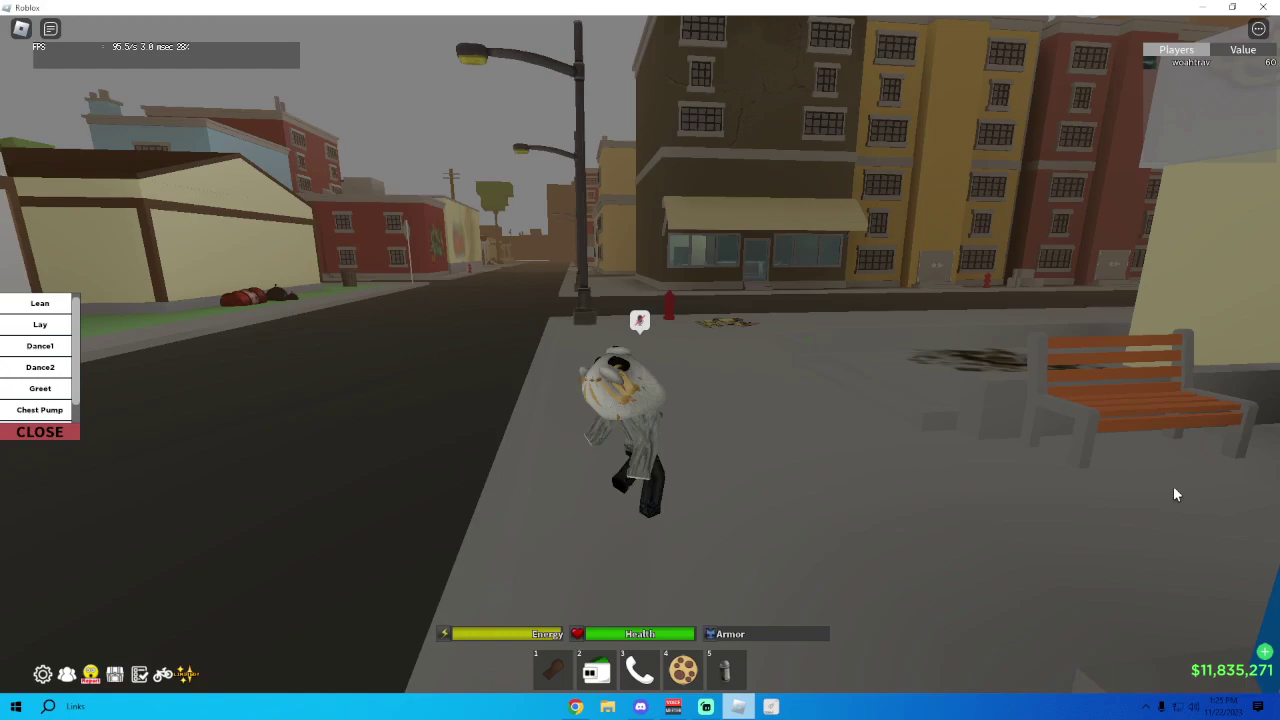
pyautogui.press('w')
pyautogui.press('d')
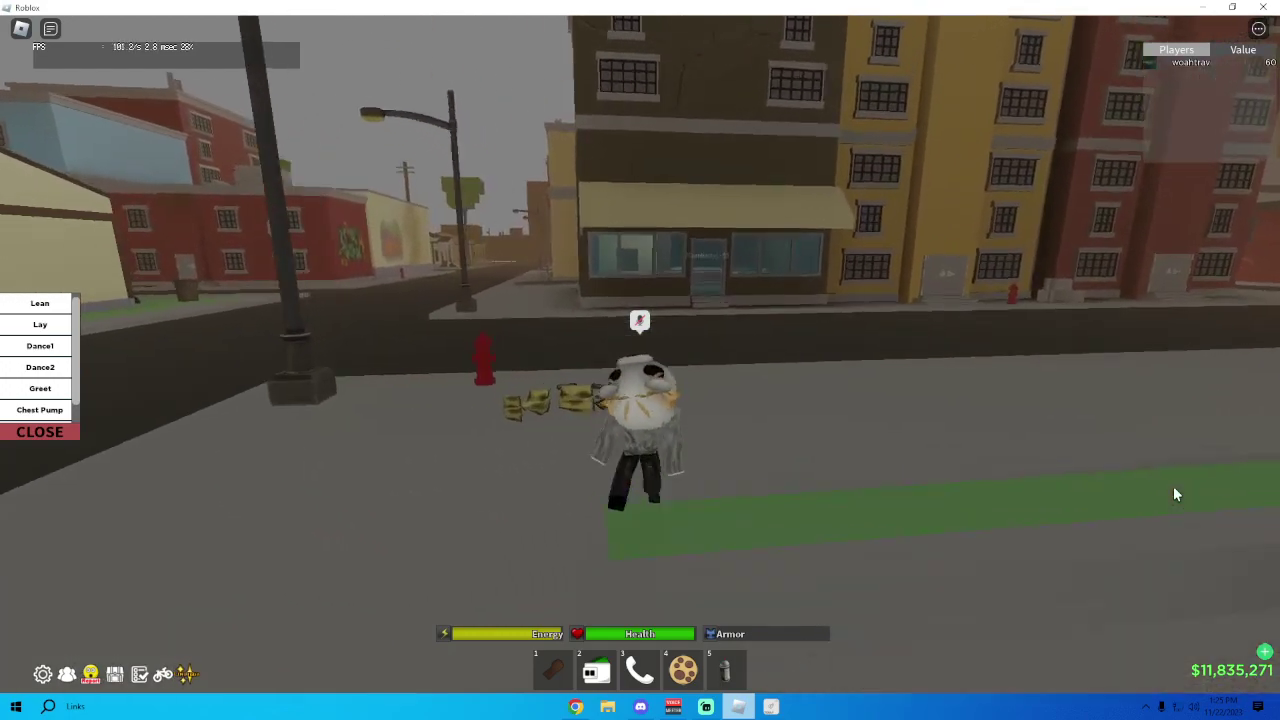
pyautogui.press('w')
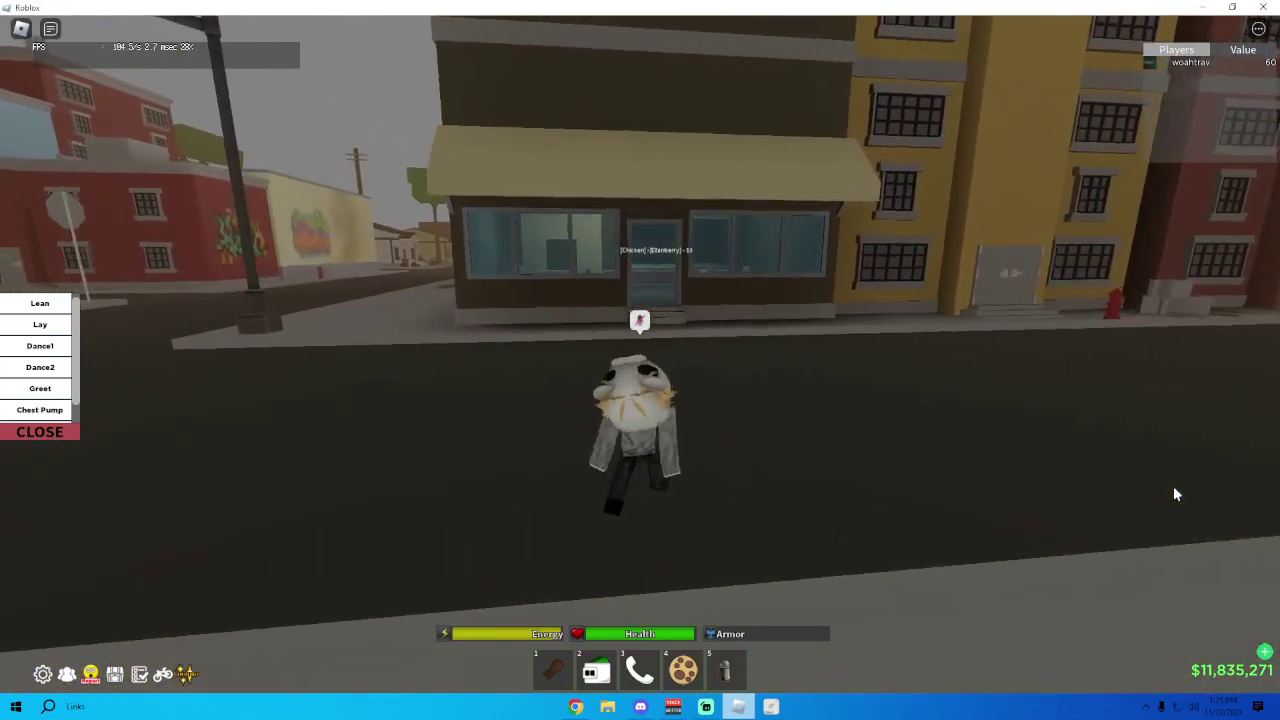
# - Switch the game to full screen and move the character back and forth on the road before the awning shop
pyautogui.press('s')
pyautogui.press('F11')
pyautogui.press('w')
pyautogui.press('a')
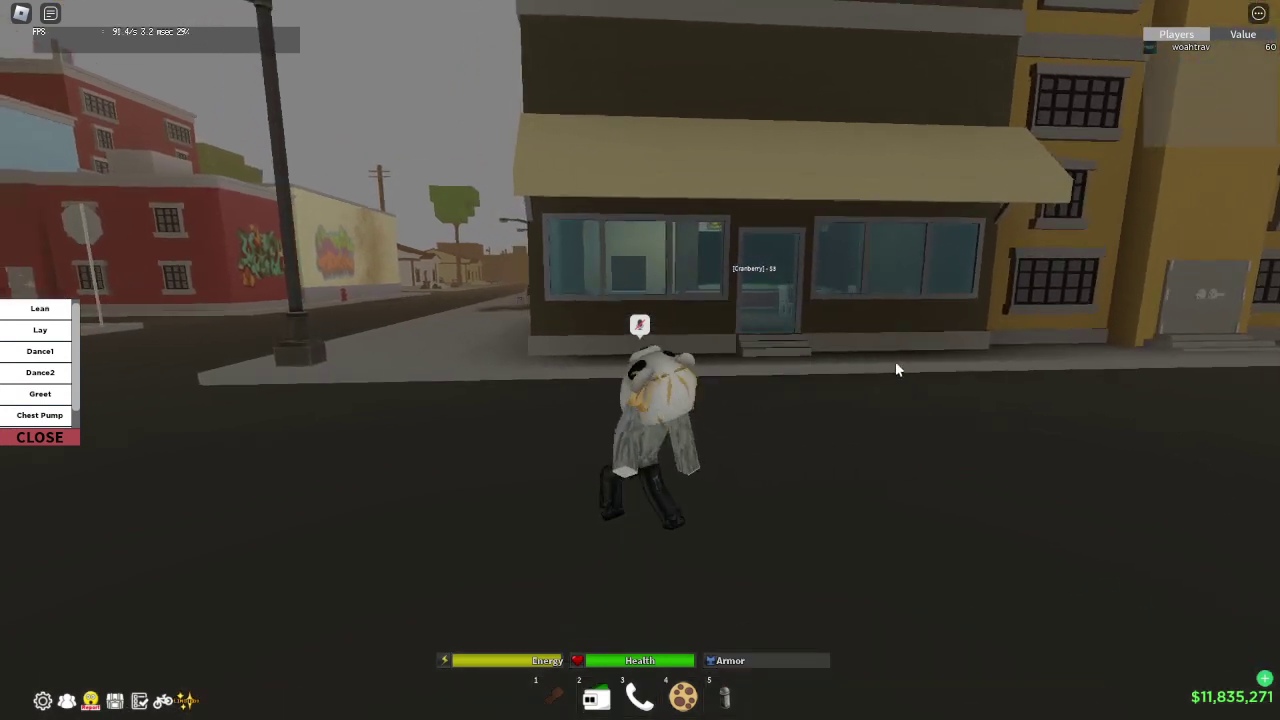
pyautogui.press('s')
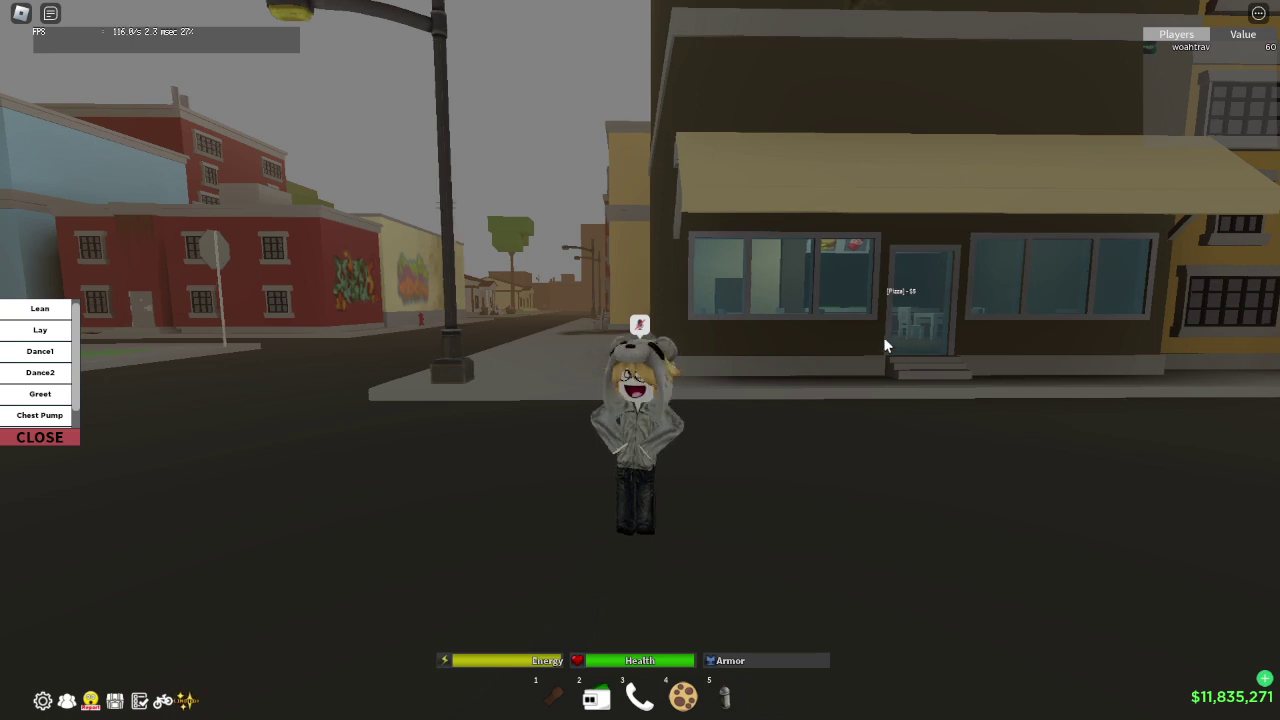
pyautogui.press('w')
pyautogui.press('d')
pyautogui.press('s')
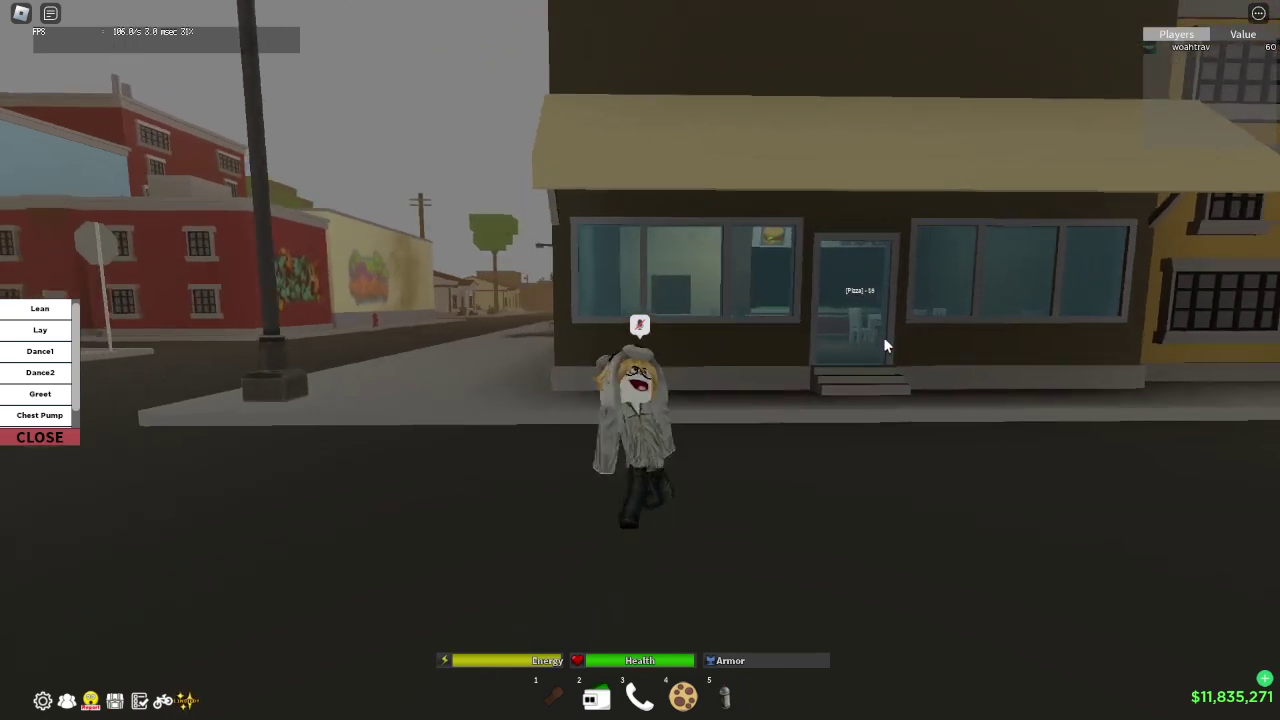
# - Leave full screen, search Windows for "roblox", and return to the full-screen game
pyautogui.press('F11')
pyautogui.click(56, 706)
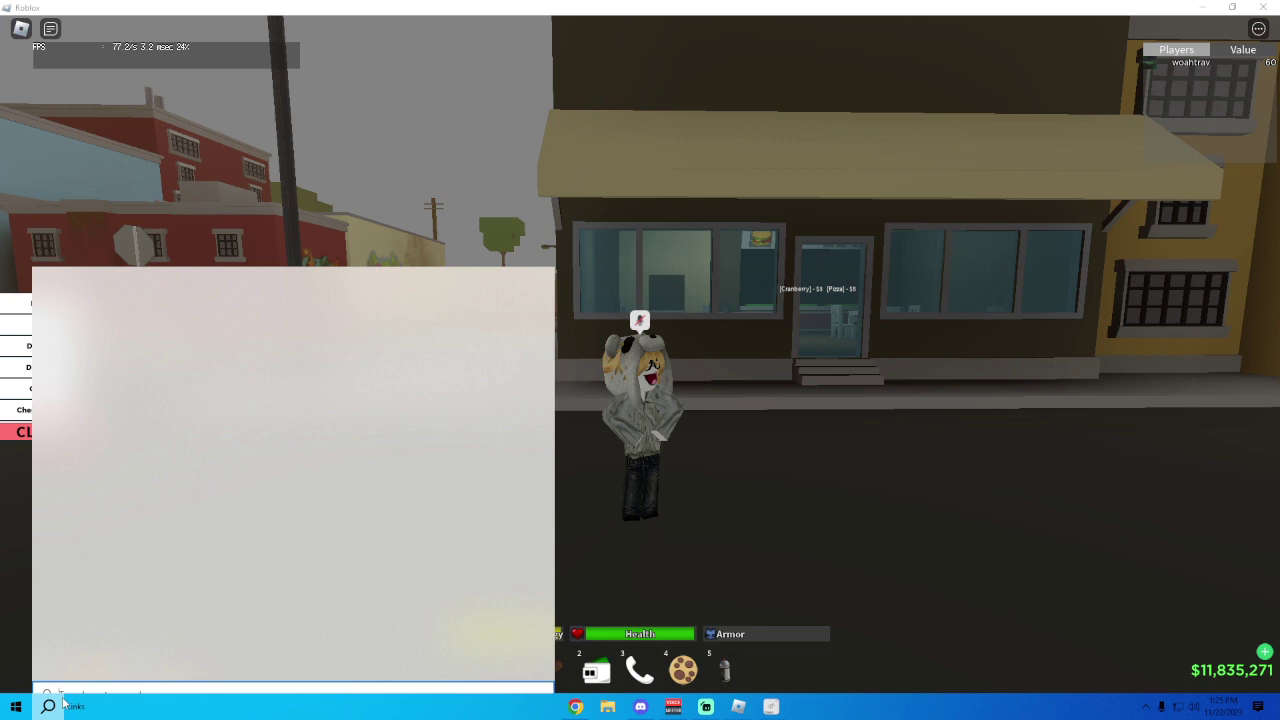
pyautogui.write('roblox')
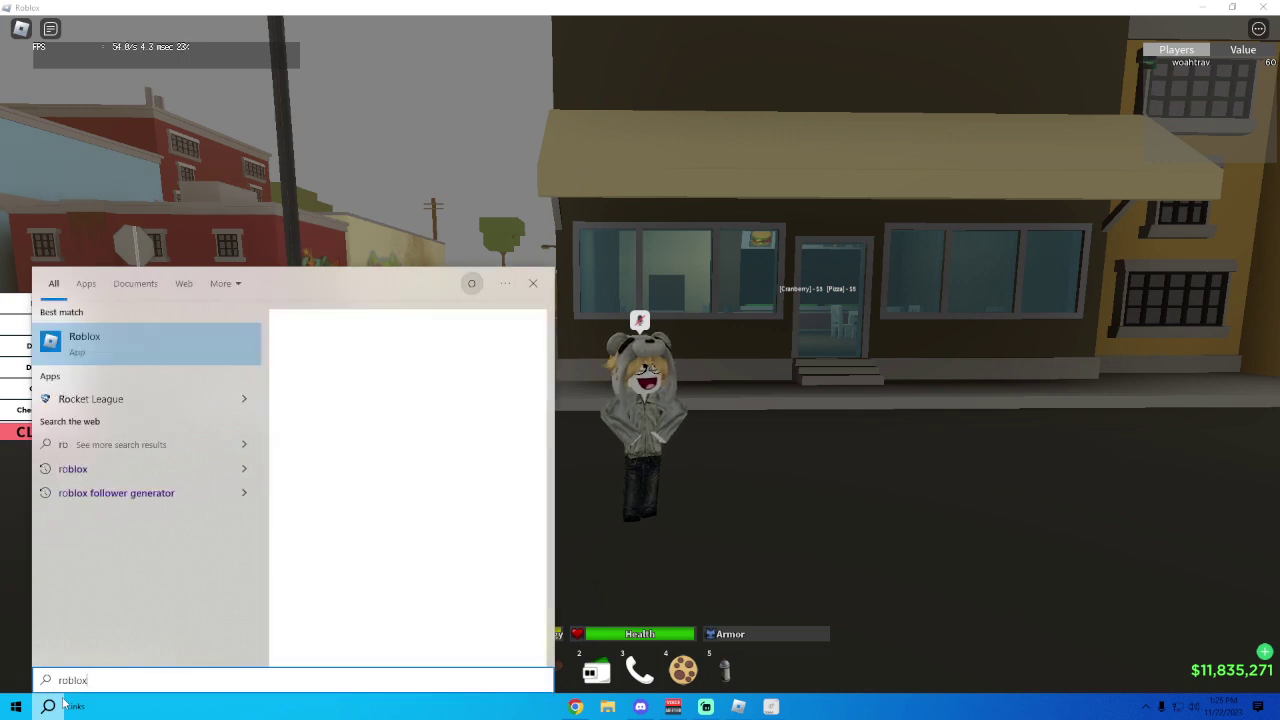
pyautogui.click(1090, 489)
pyautogui.press('F11')
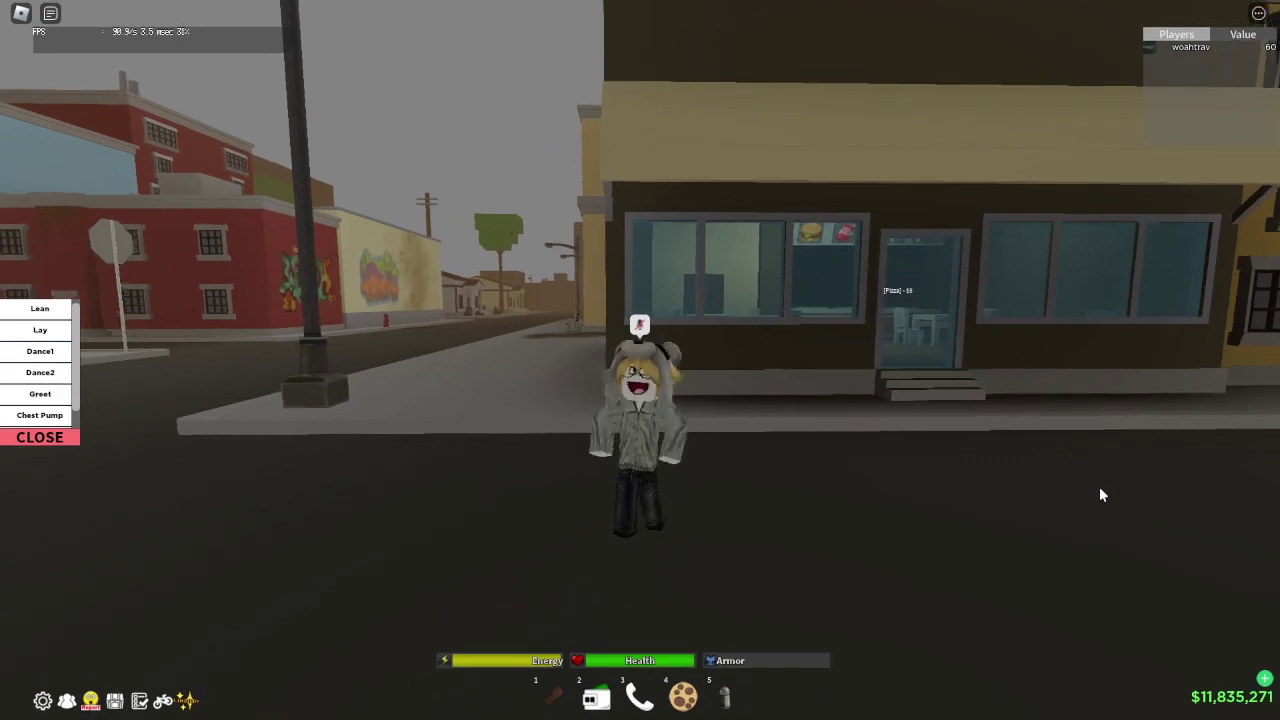
# - Run the character past the lamp post onto the side-street sidewalk, jump, and return to the road facing the camera
pyautogui.press('a')
pyautogui.press('w')
pyautogui.press('w')
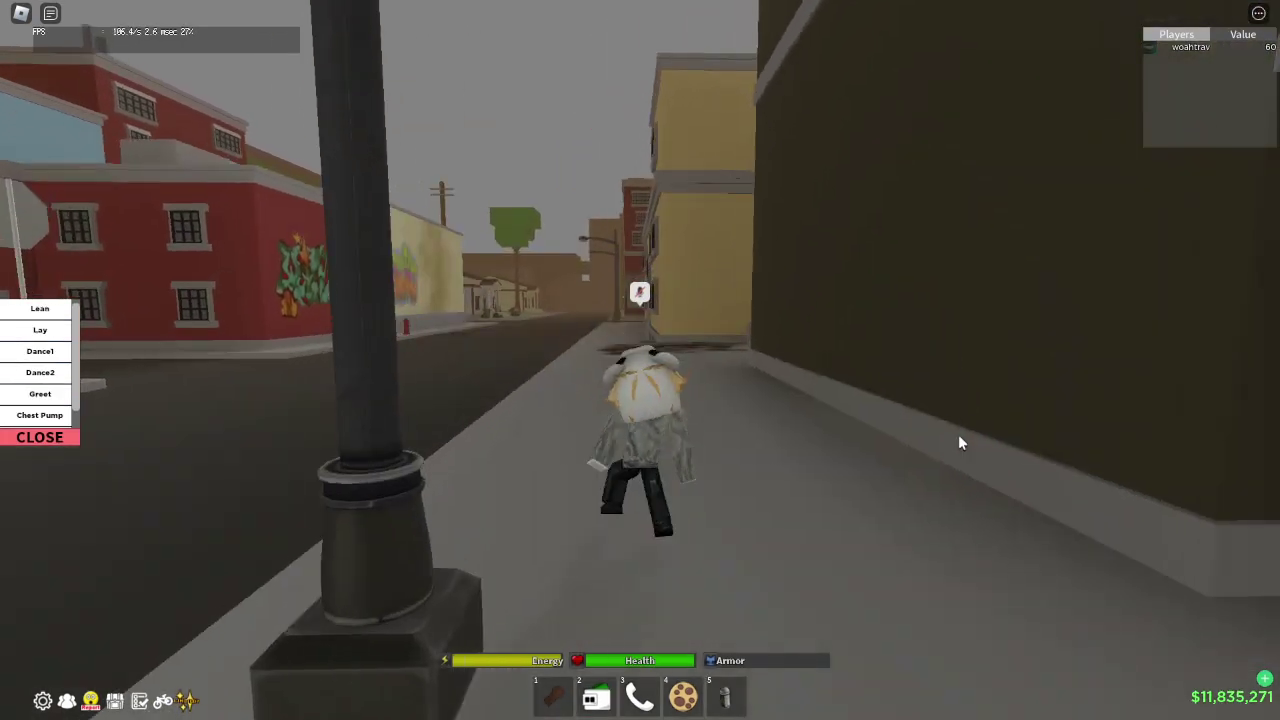
pyautogui.press('a')
pyautogui.press('space')
pyautogui.press('s')
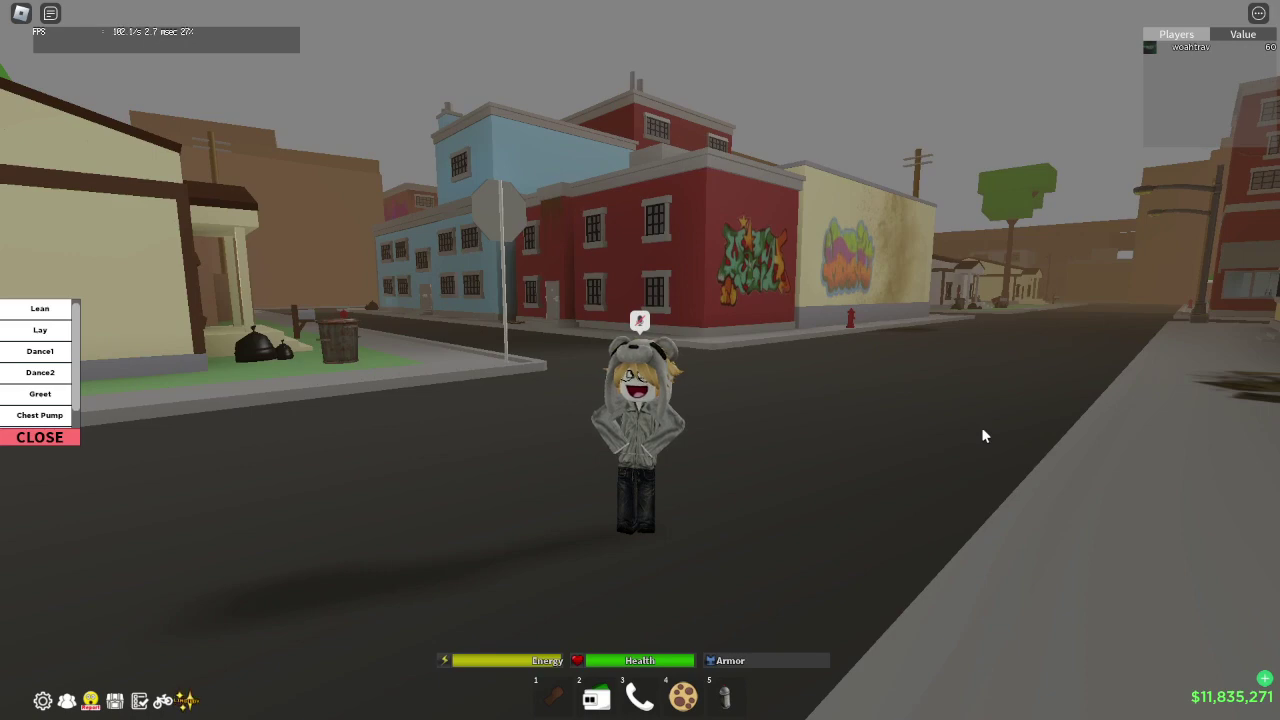
# - Rotate the camera around the character at the intersection to view the surrounding streets and buildings
pyautogui.rightClick(1009, 426)
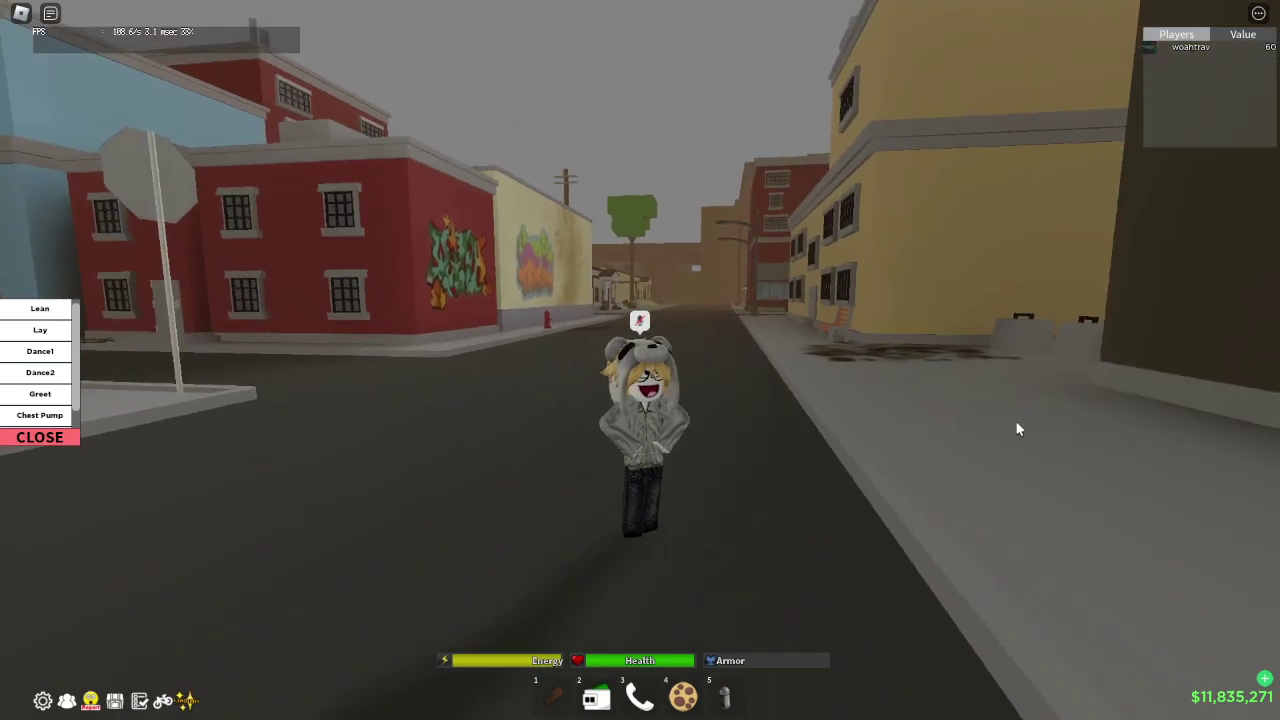
pyautogui.rightClick(1015, 420)
pyautogui.press('d')
pyautogui.rightClick(1017, 423)
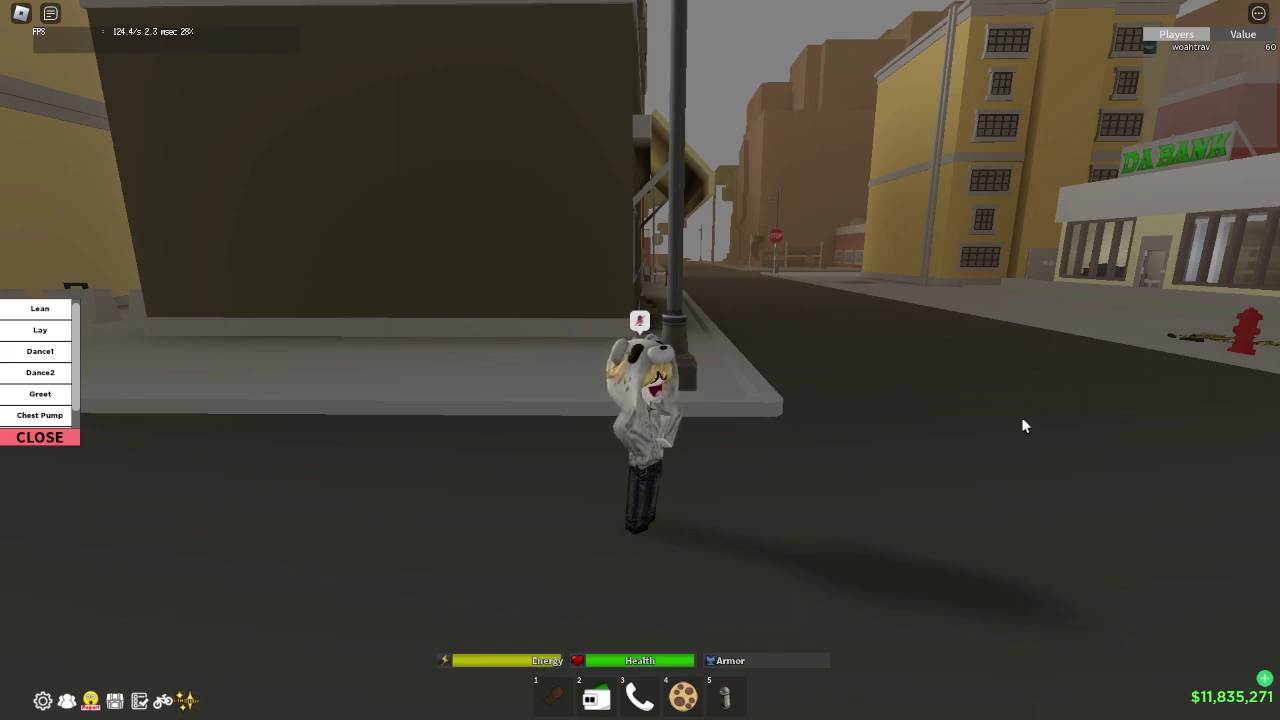
pyautogui.rightClick(1022, 419)
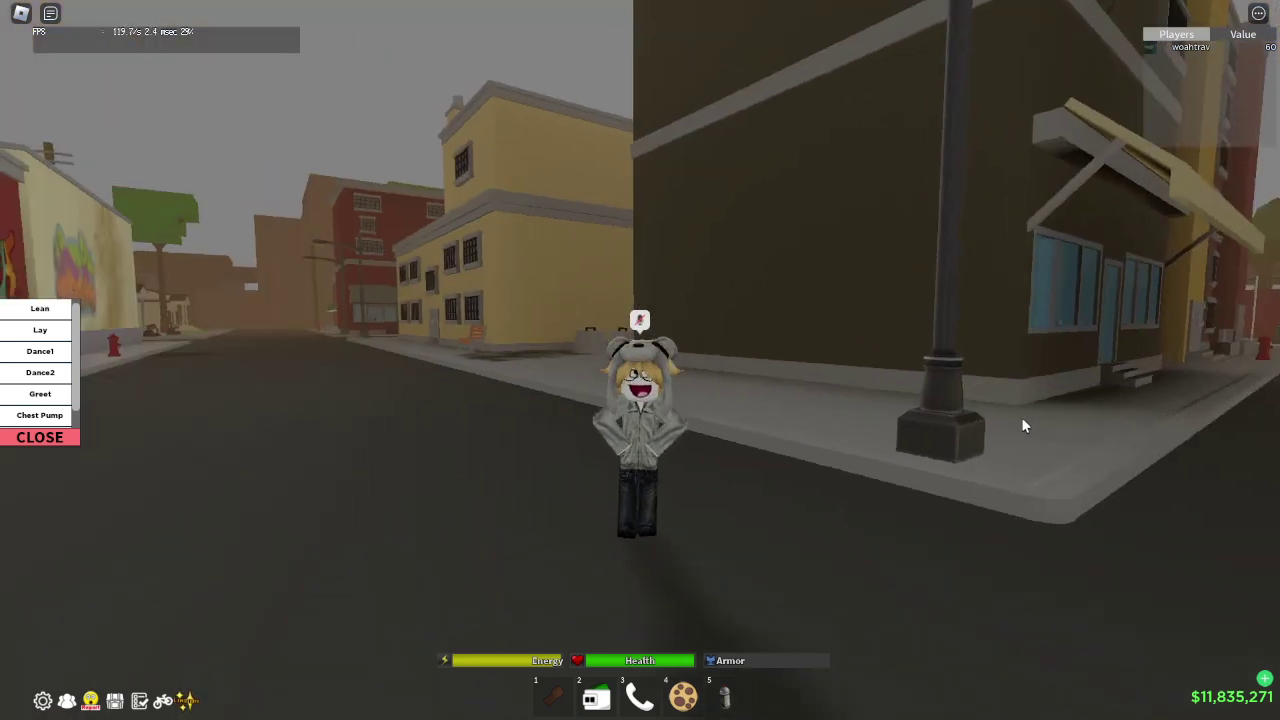